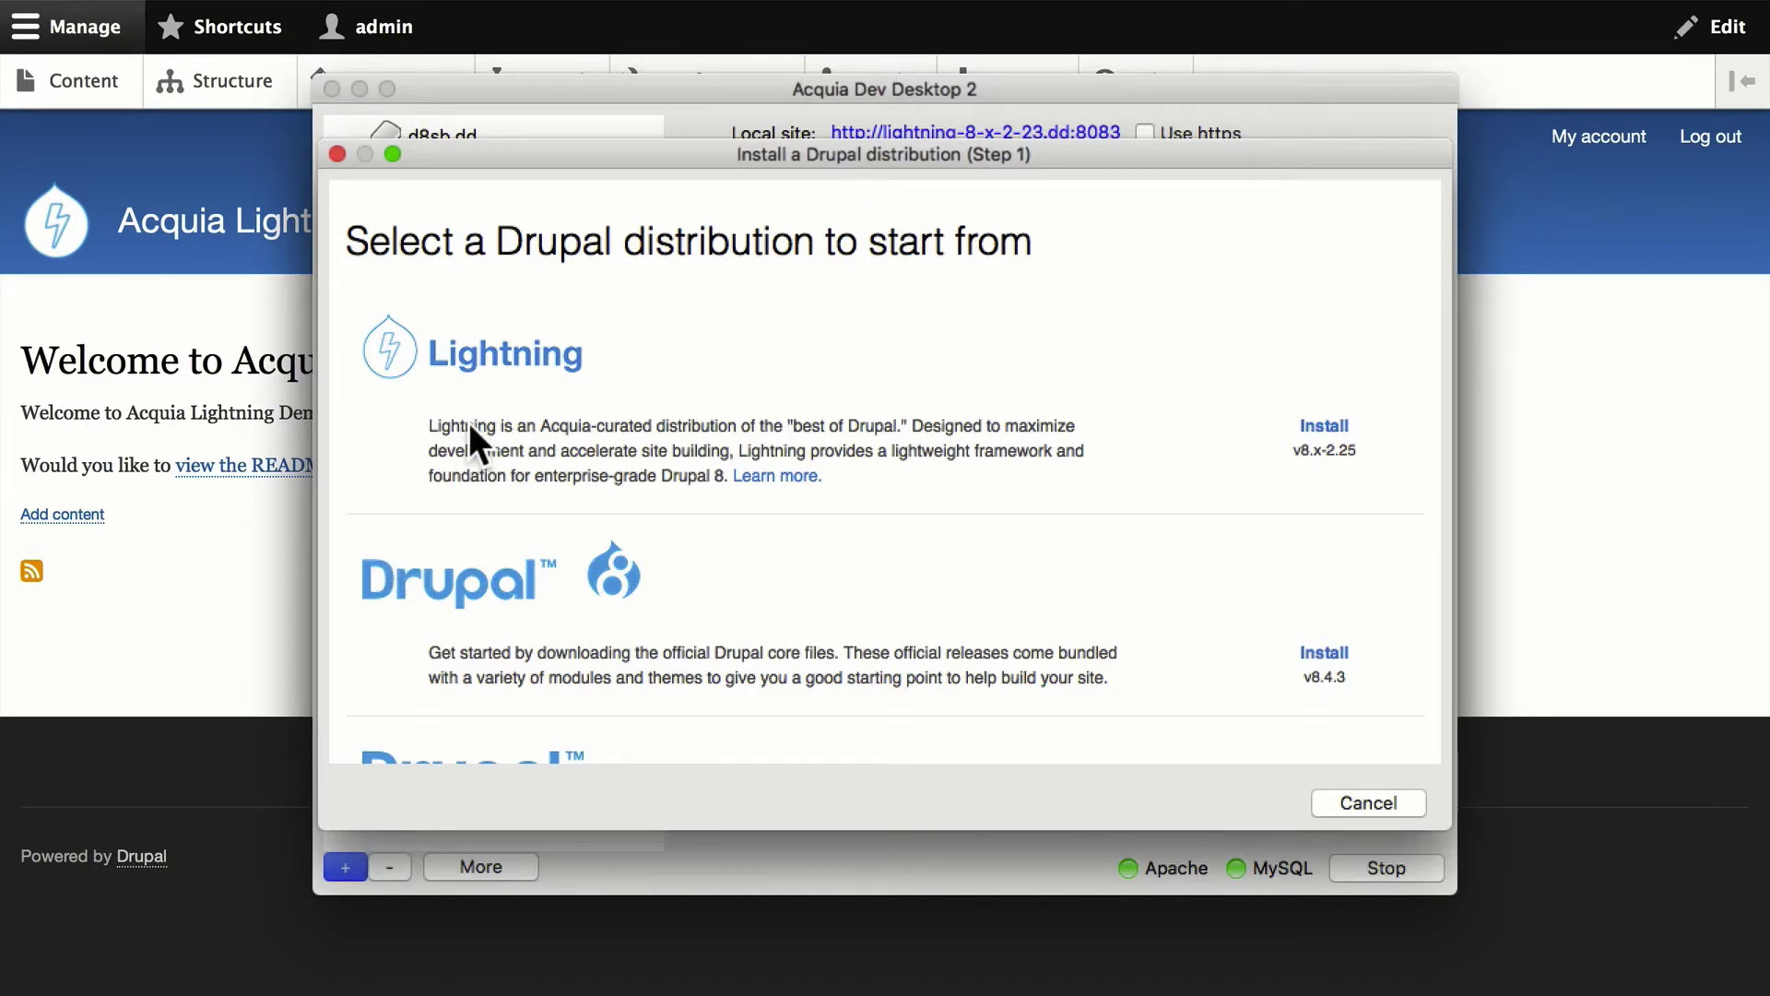
Step: Dismiss the installer and expand the Landing page type's operations under Structure > Content types
click(1368, 802)
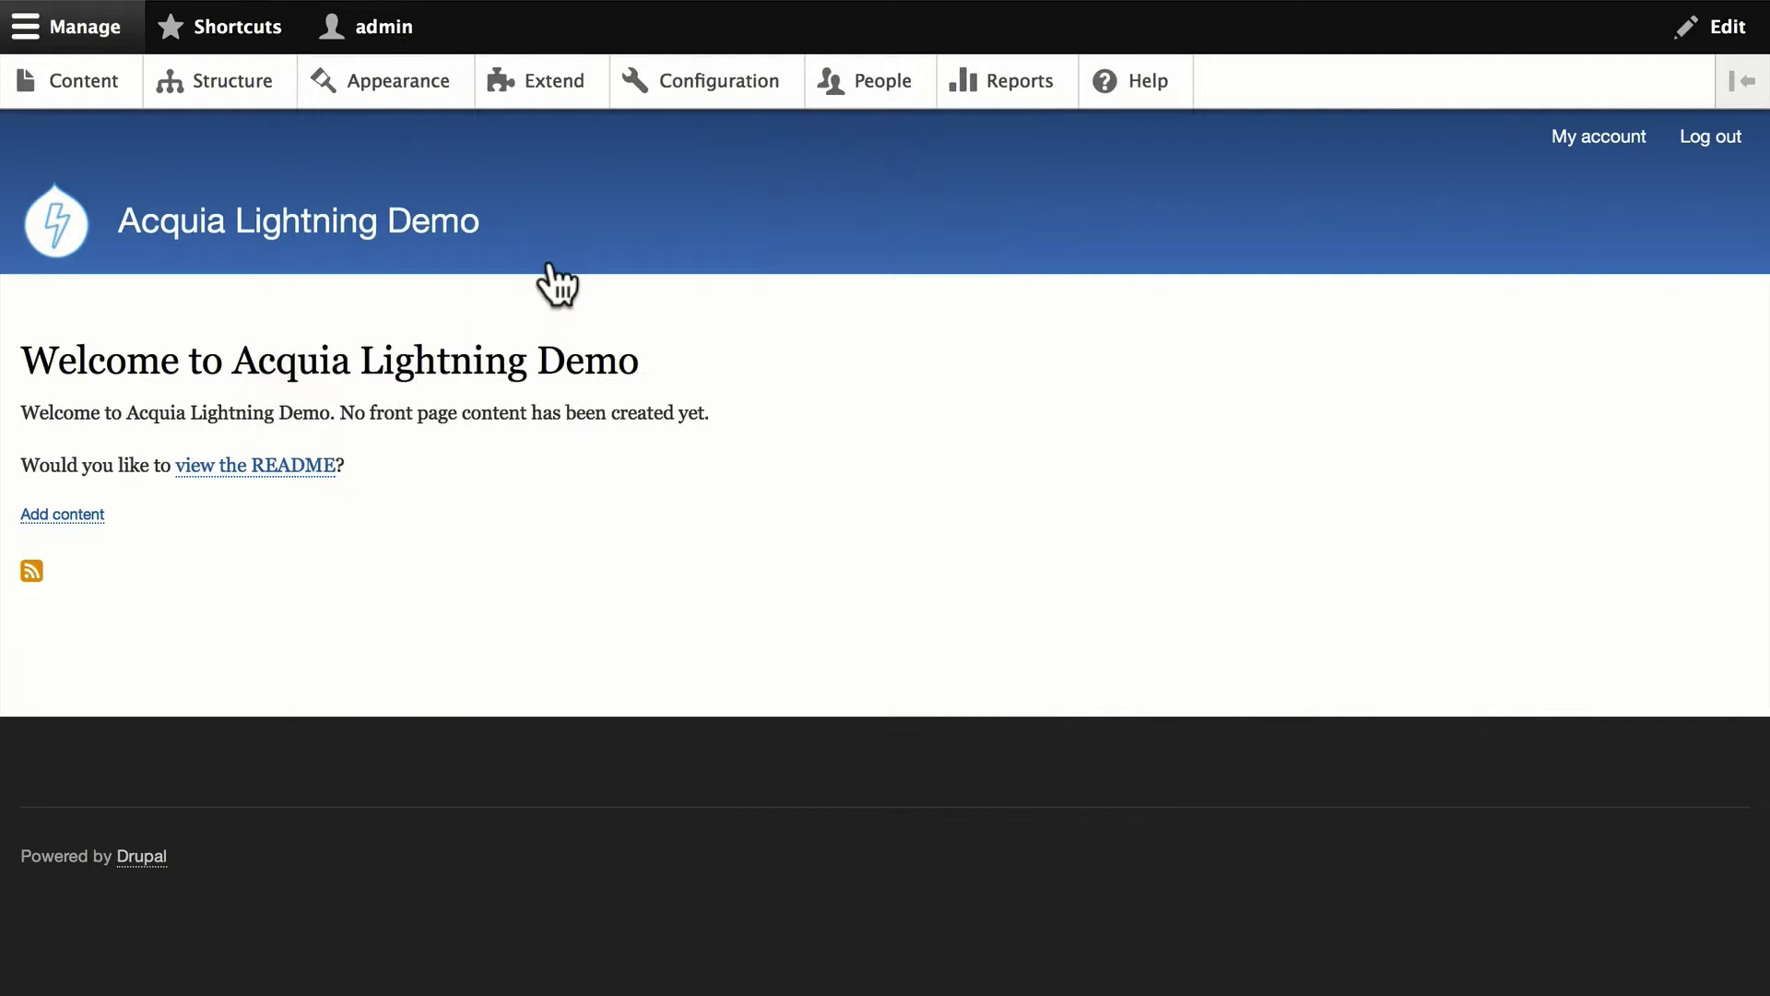
click(232, 83)
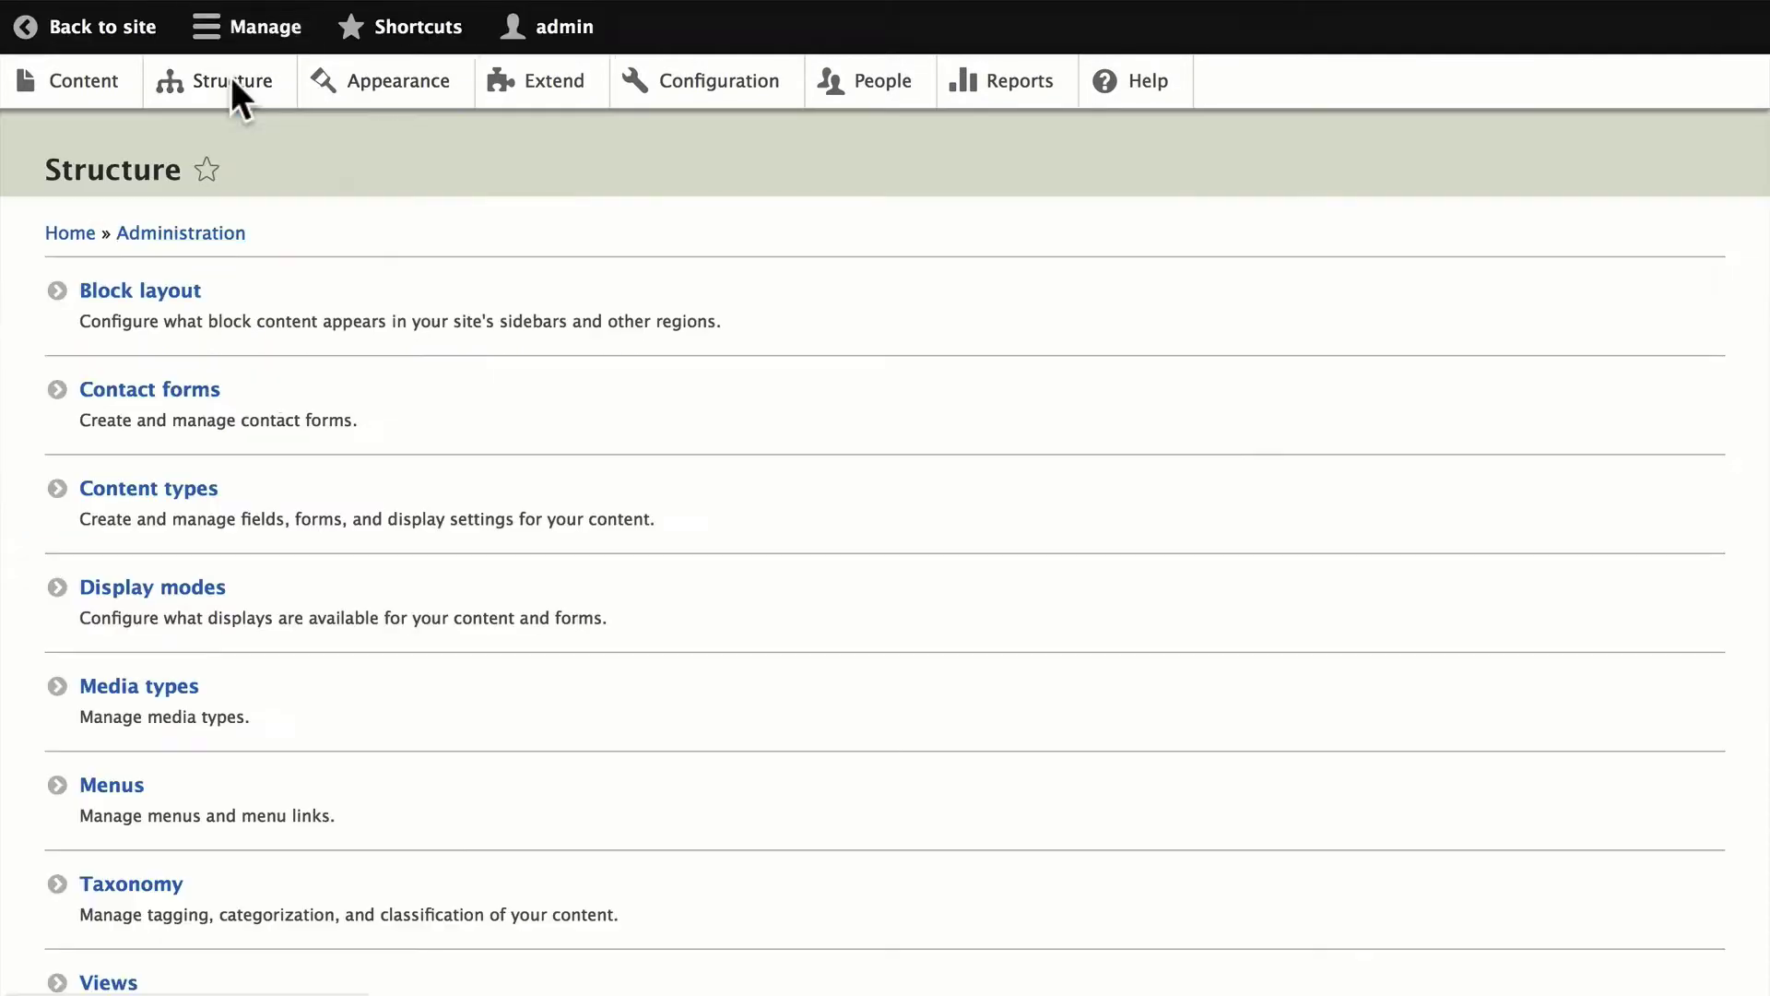
click(143, 488)
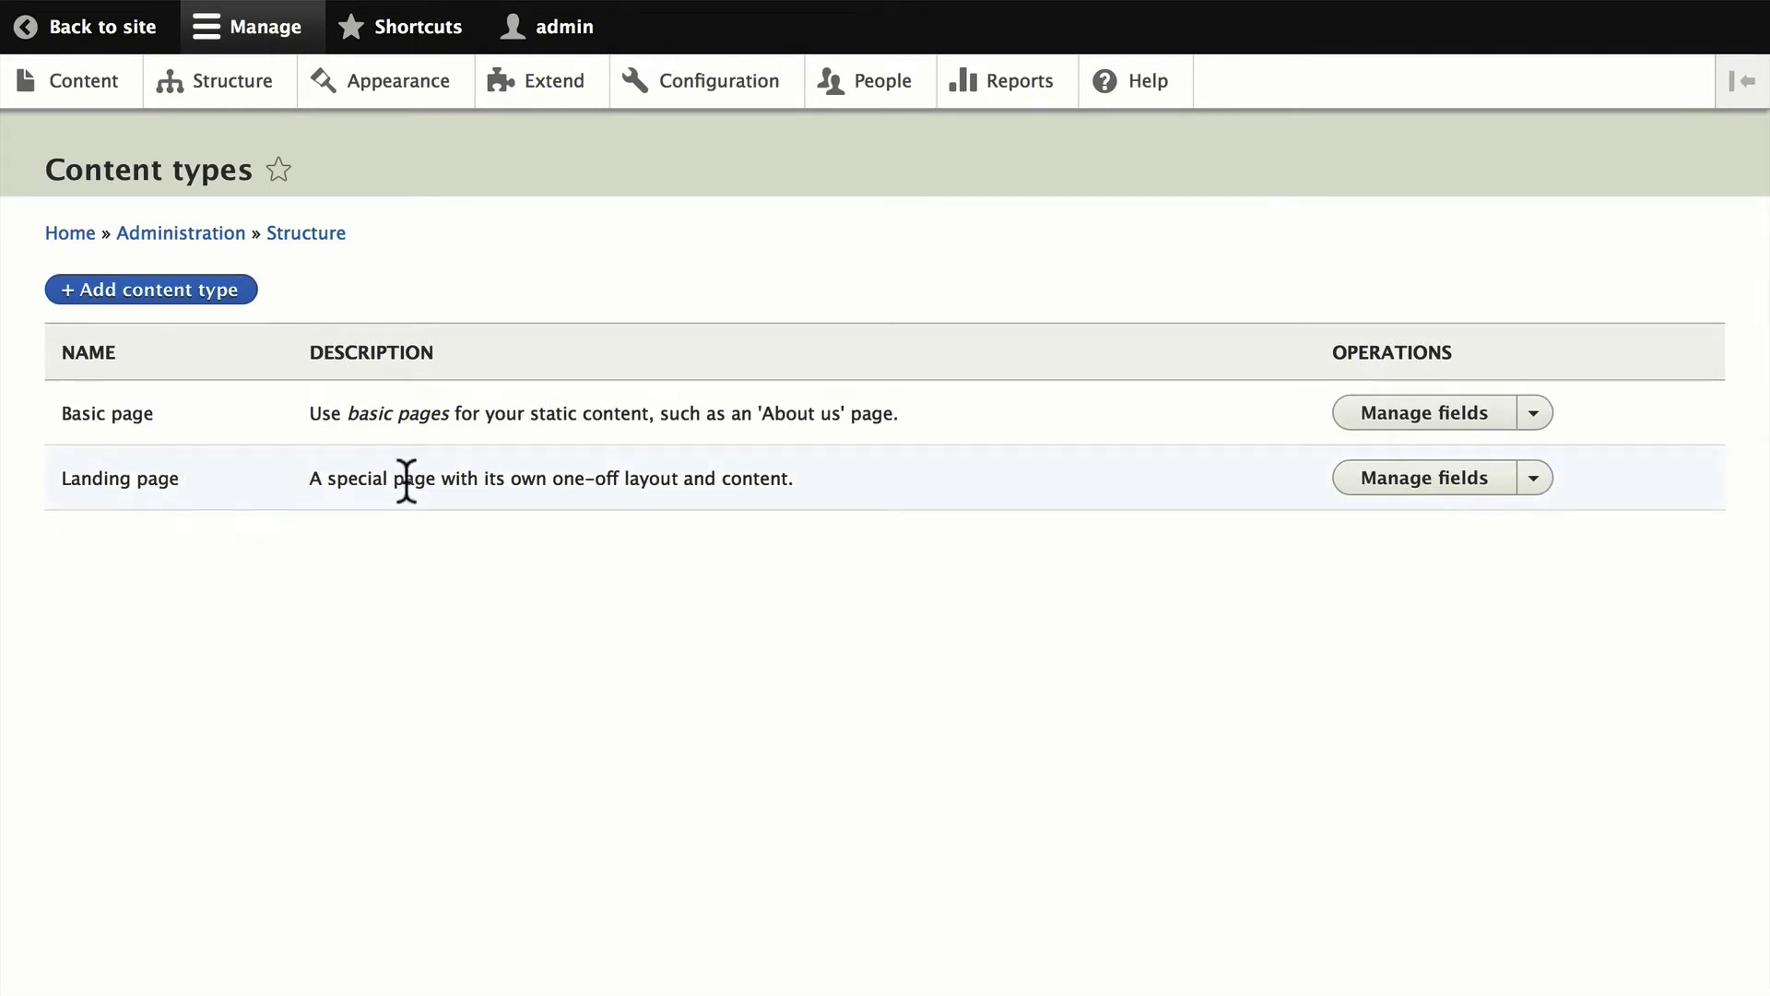
click(1533, 479)
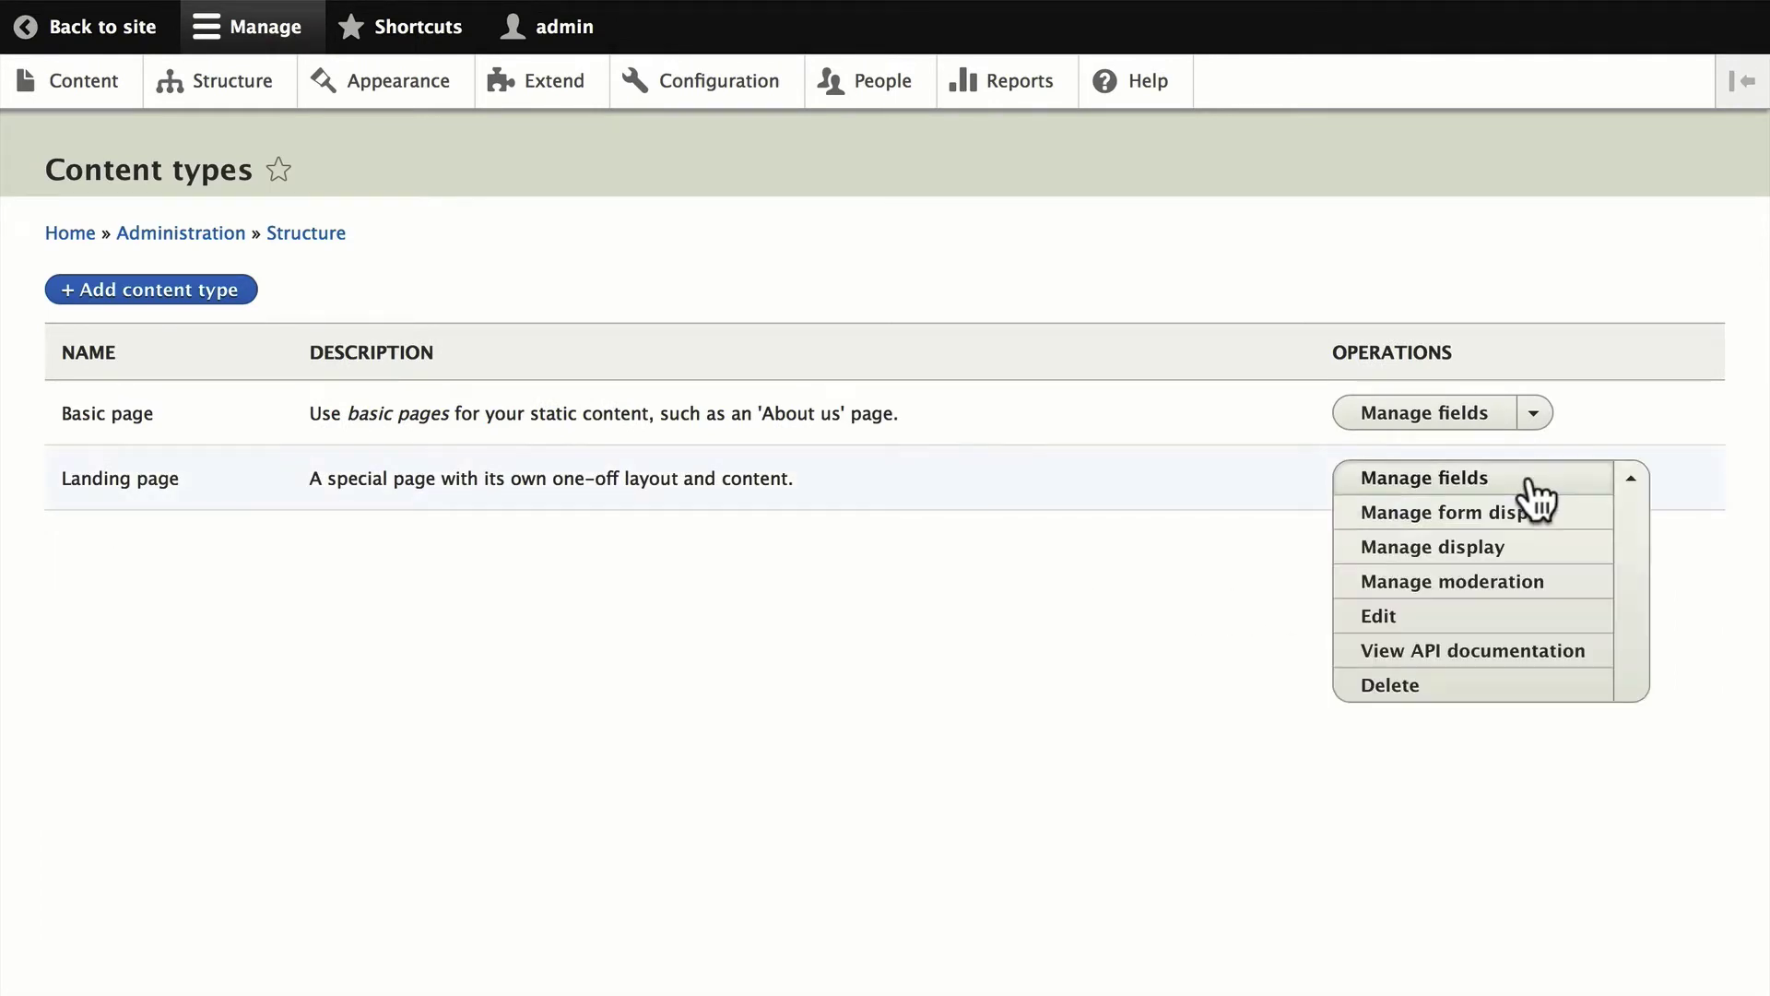
Step: Show the Landing page's Full content display and review its Panelizer layouts table
click(1498, 553)
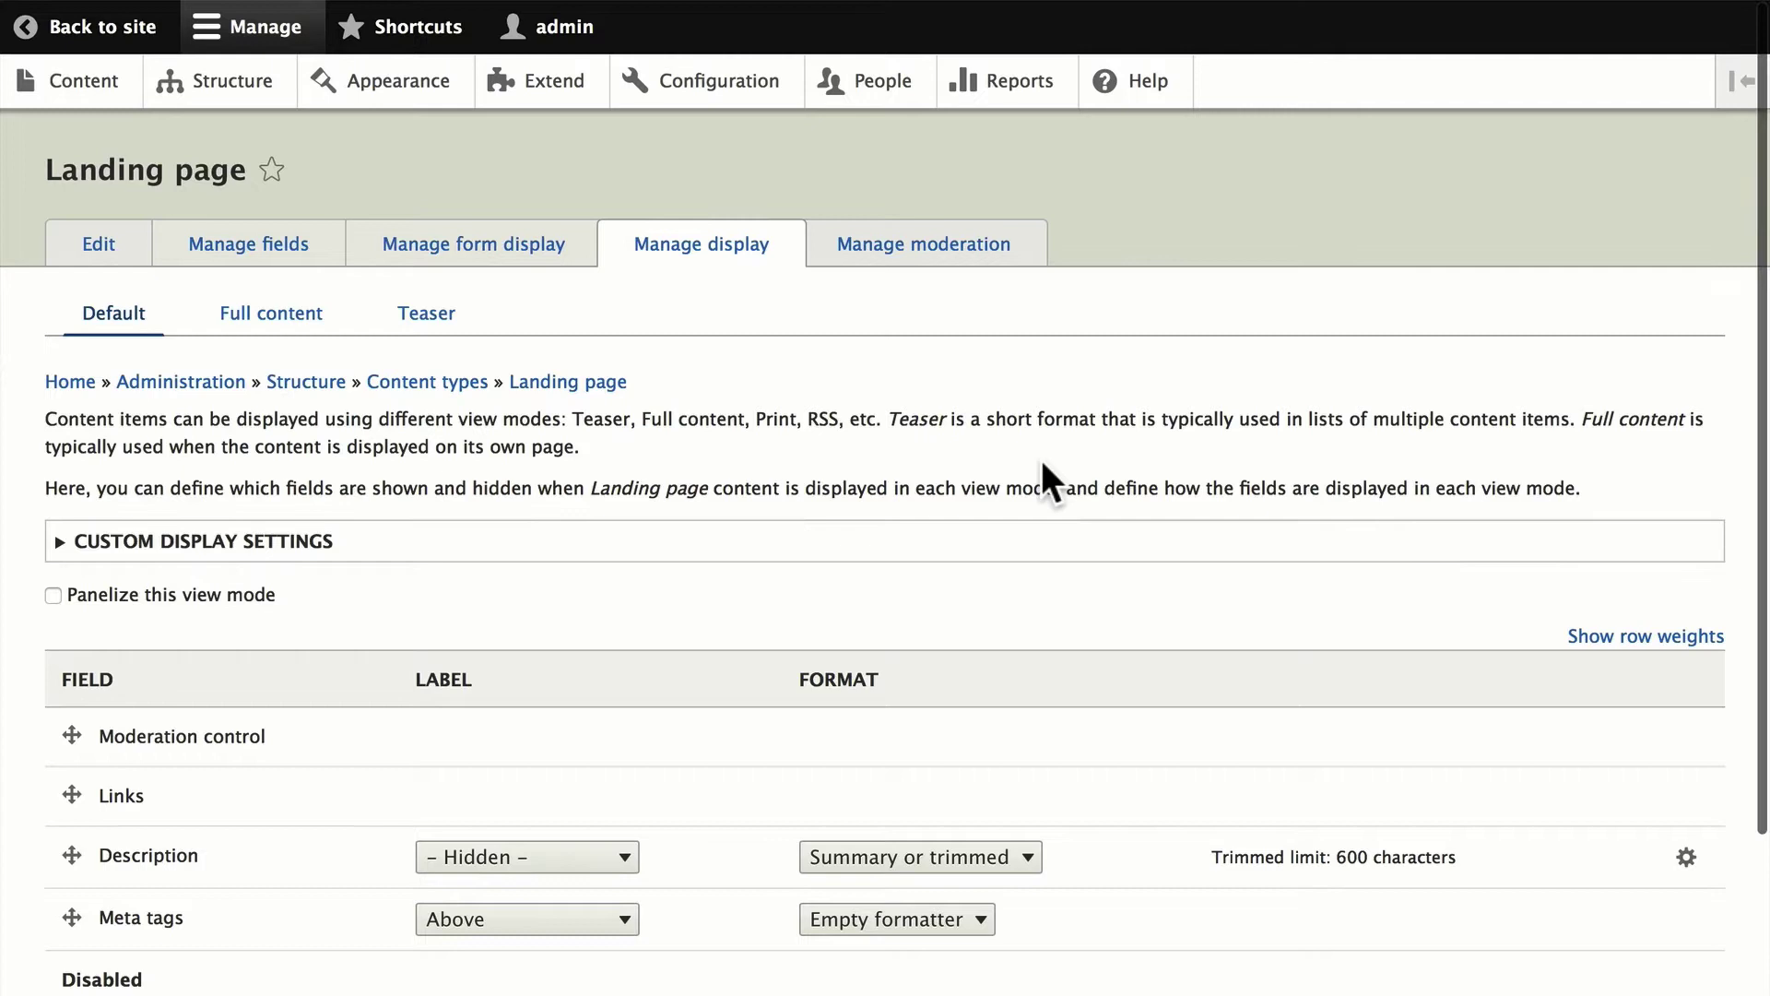
scroll(701, 360, down, 1)
click(274, 314)
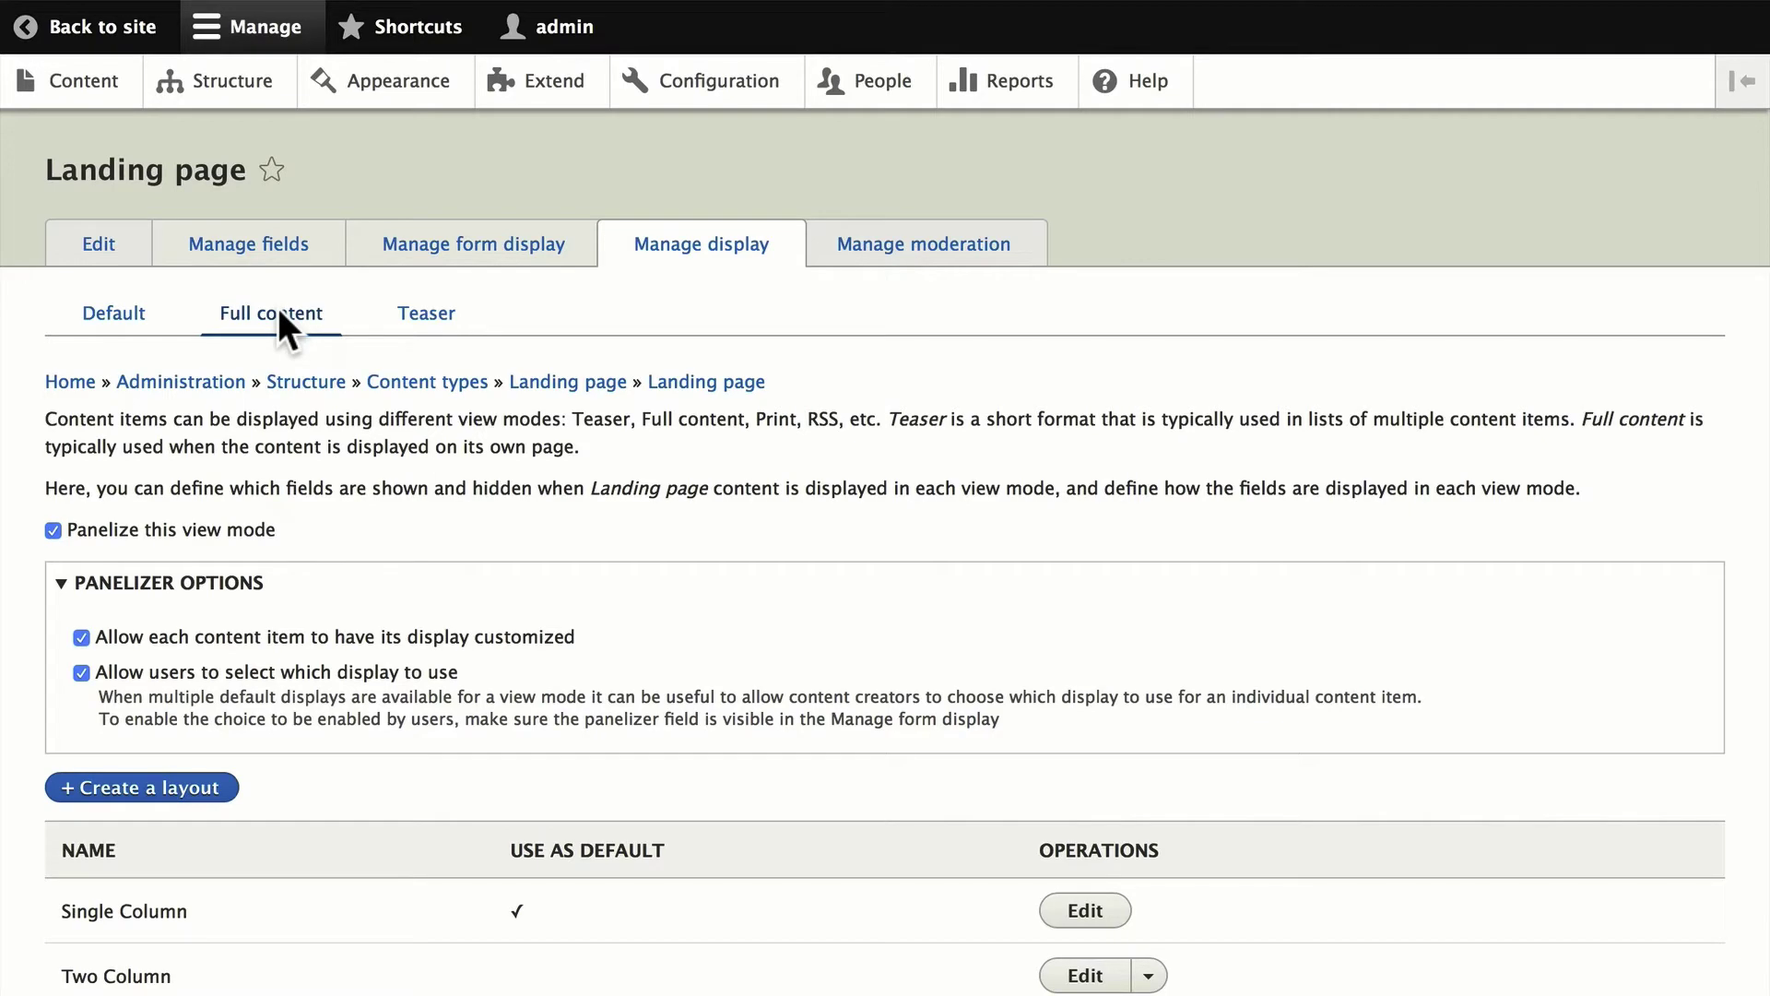
scroll(279, 314, down, 3)
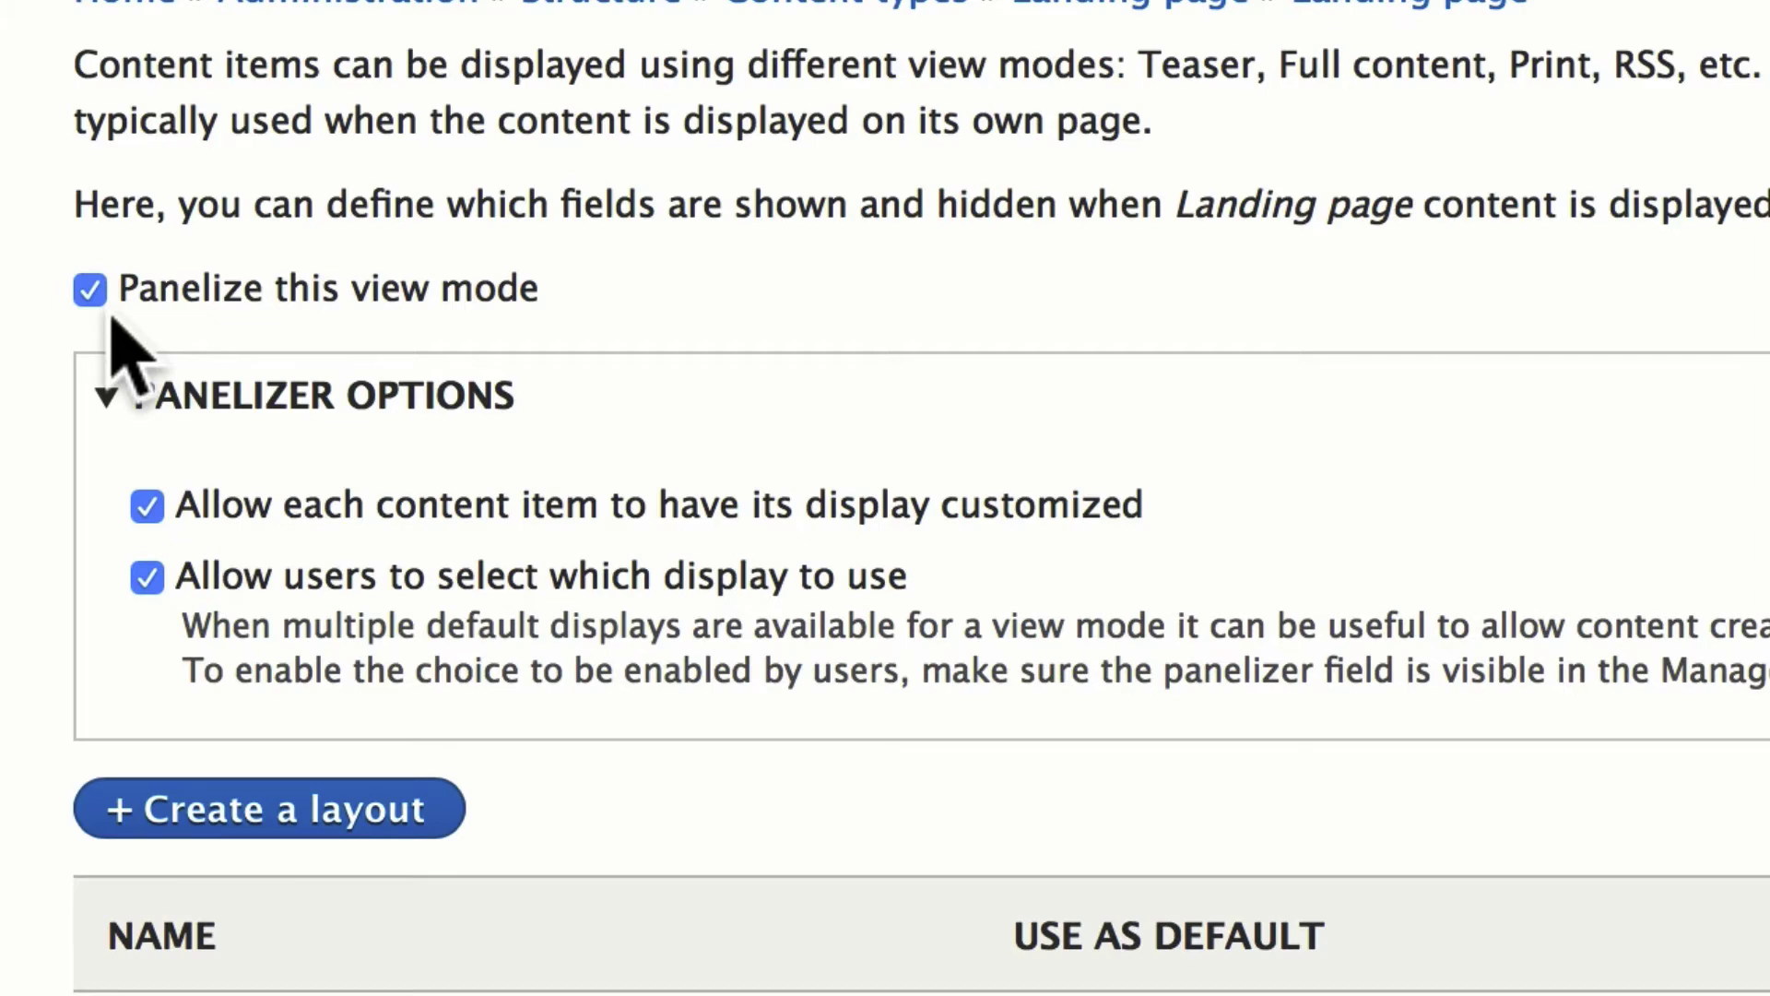
scroll(138, 341, down, 2)
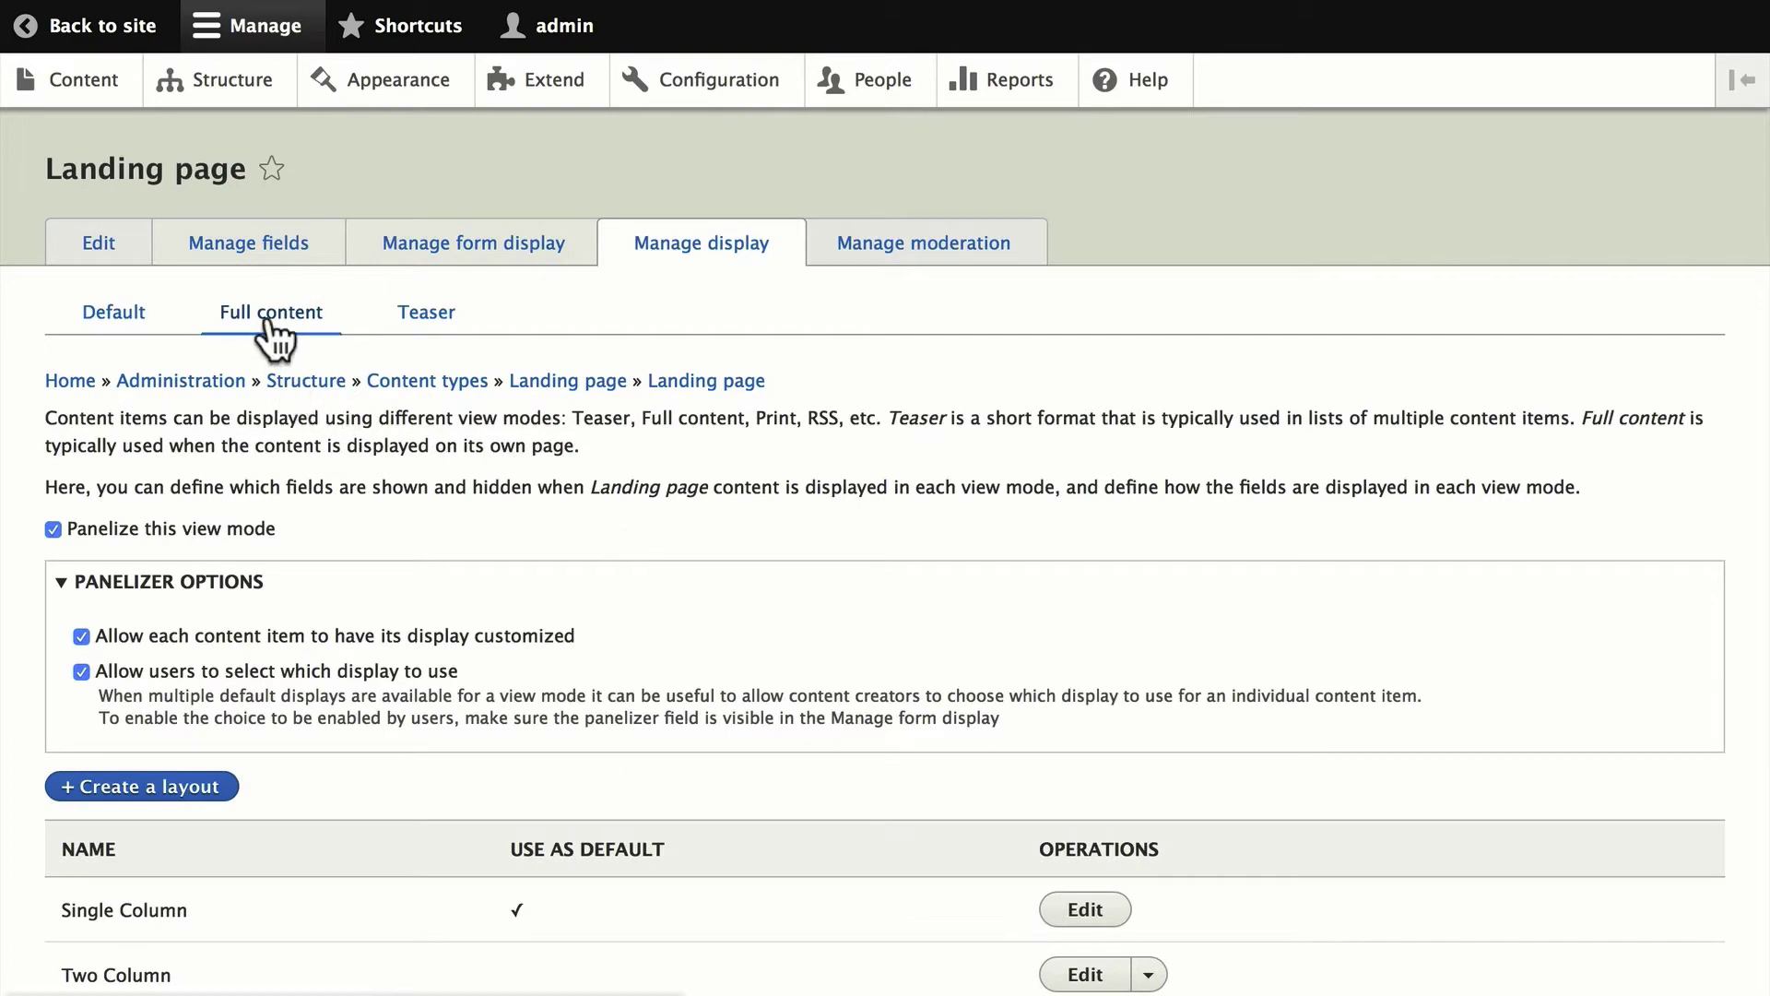
scroll(261, 419, down, 3)
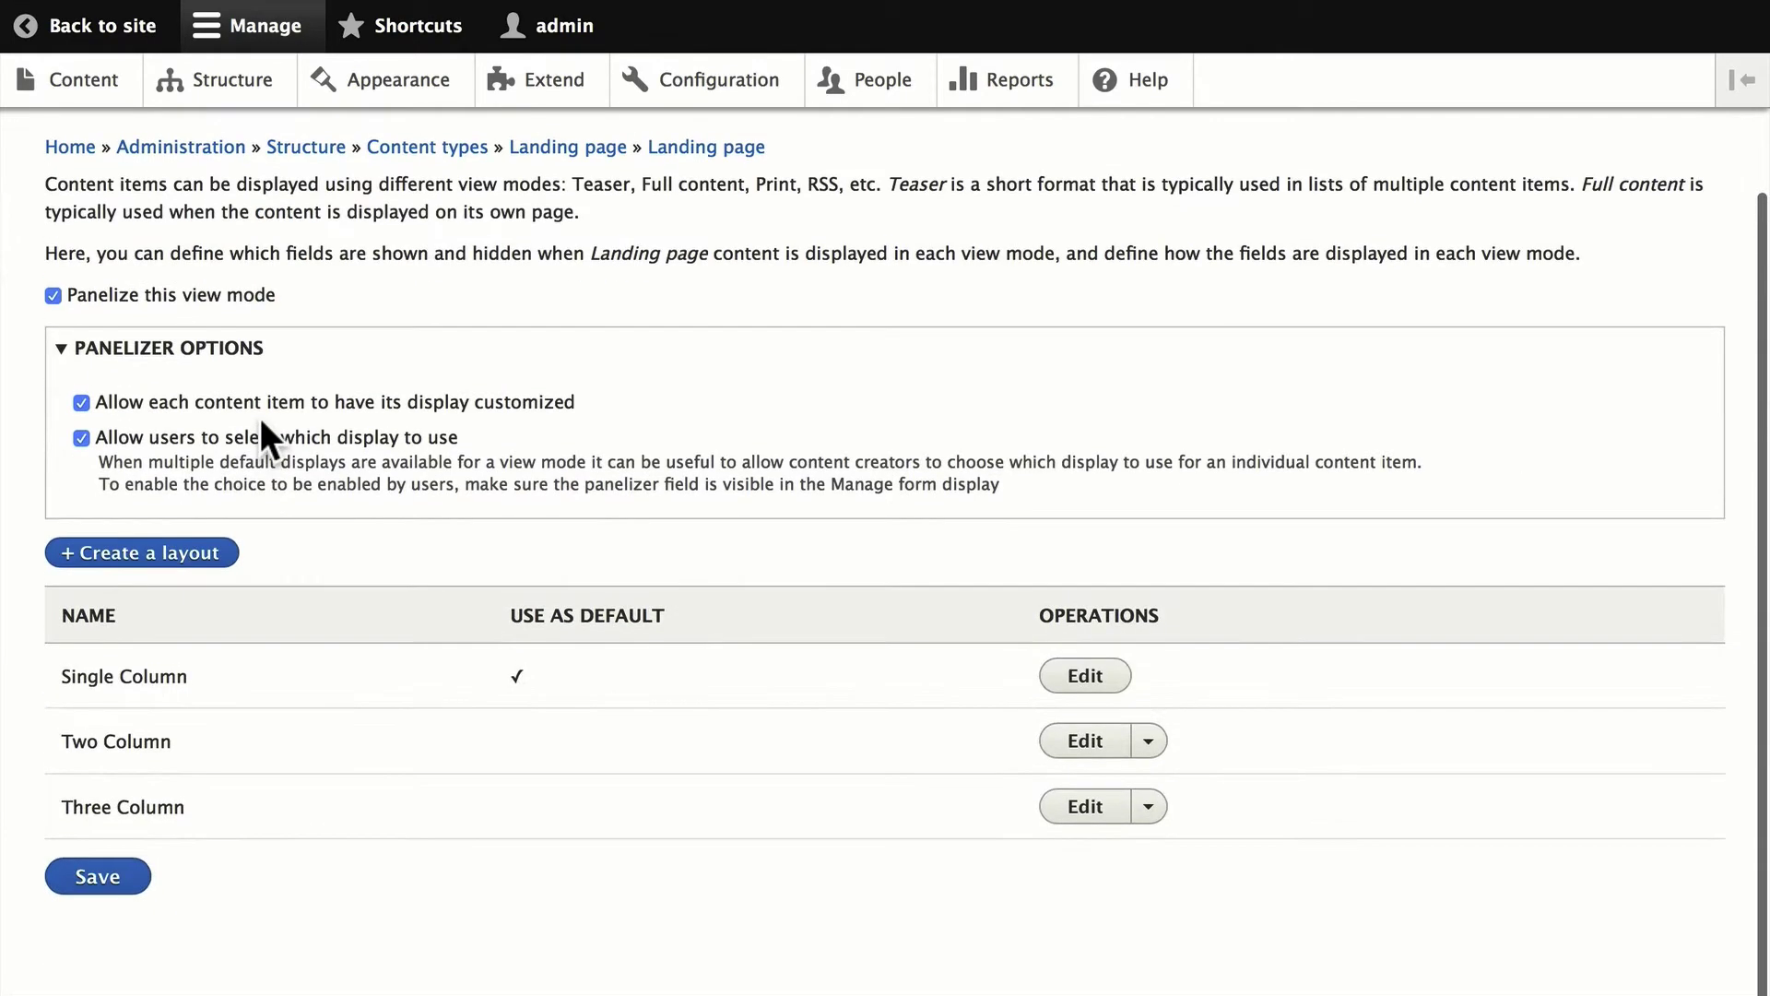
Step: Create a new panelizer layout named 'Recent Content' and continue to its contexts
click(136, 559)
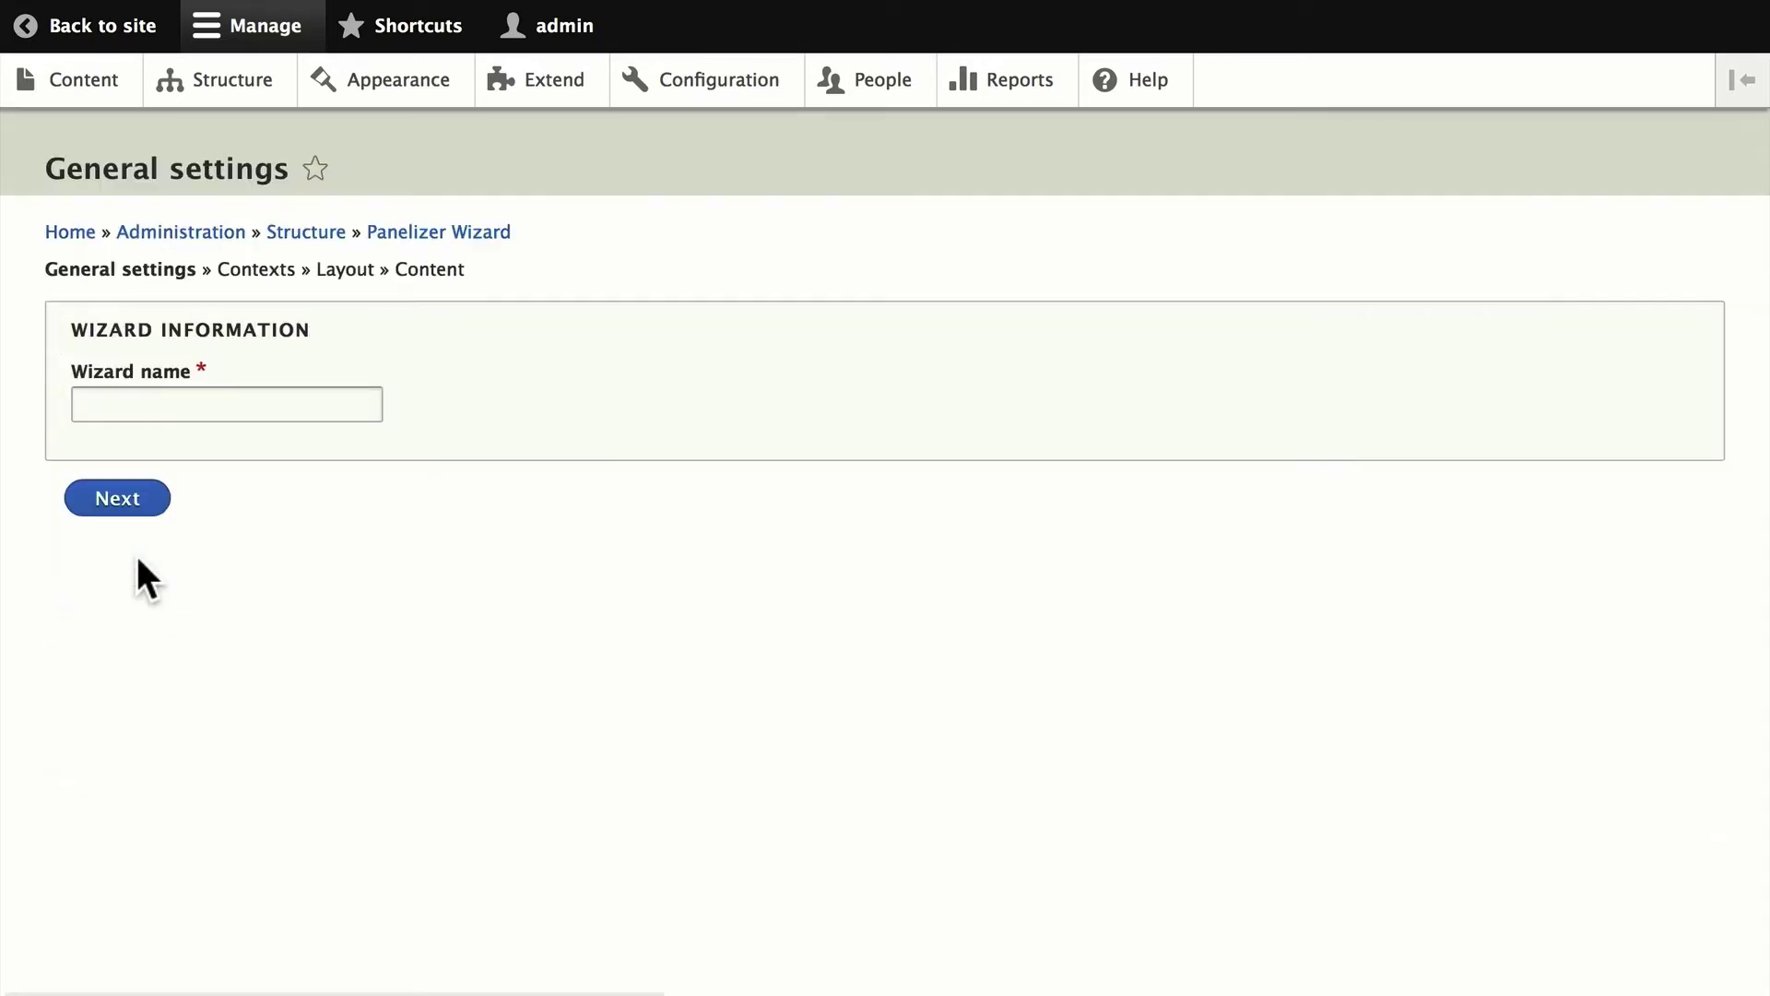
click(130, 405)
text(Recent Cont)
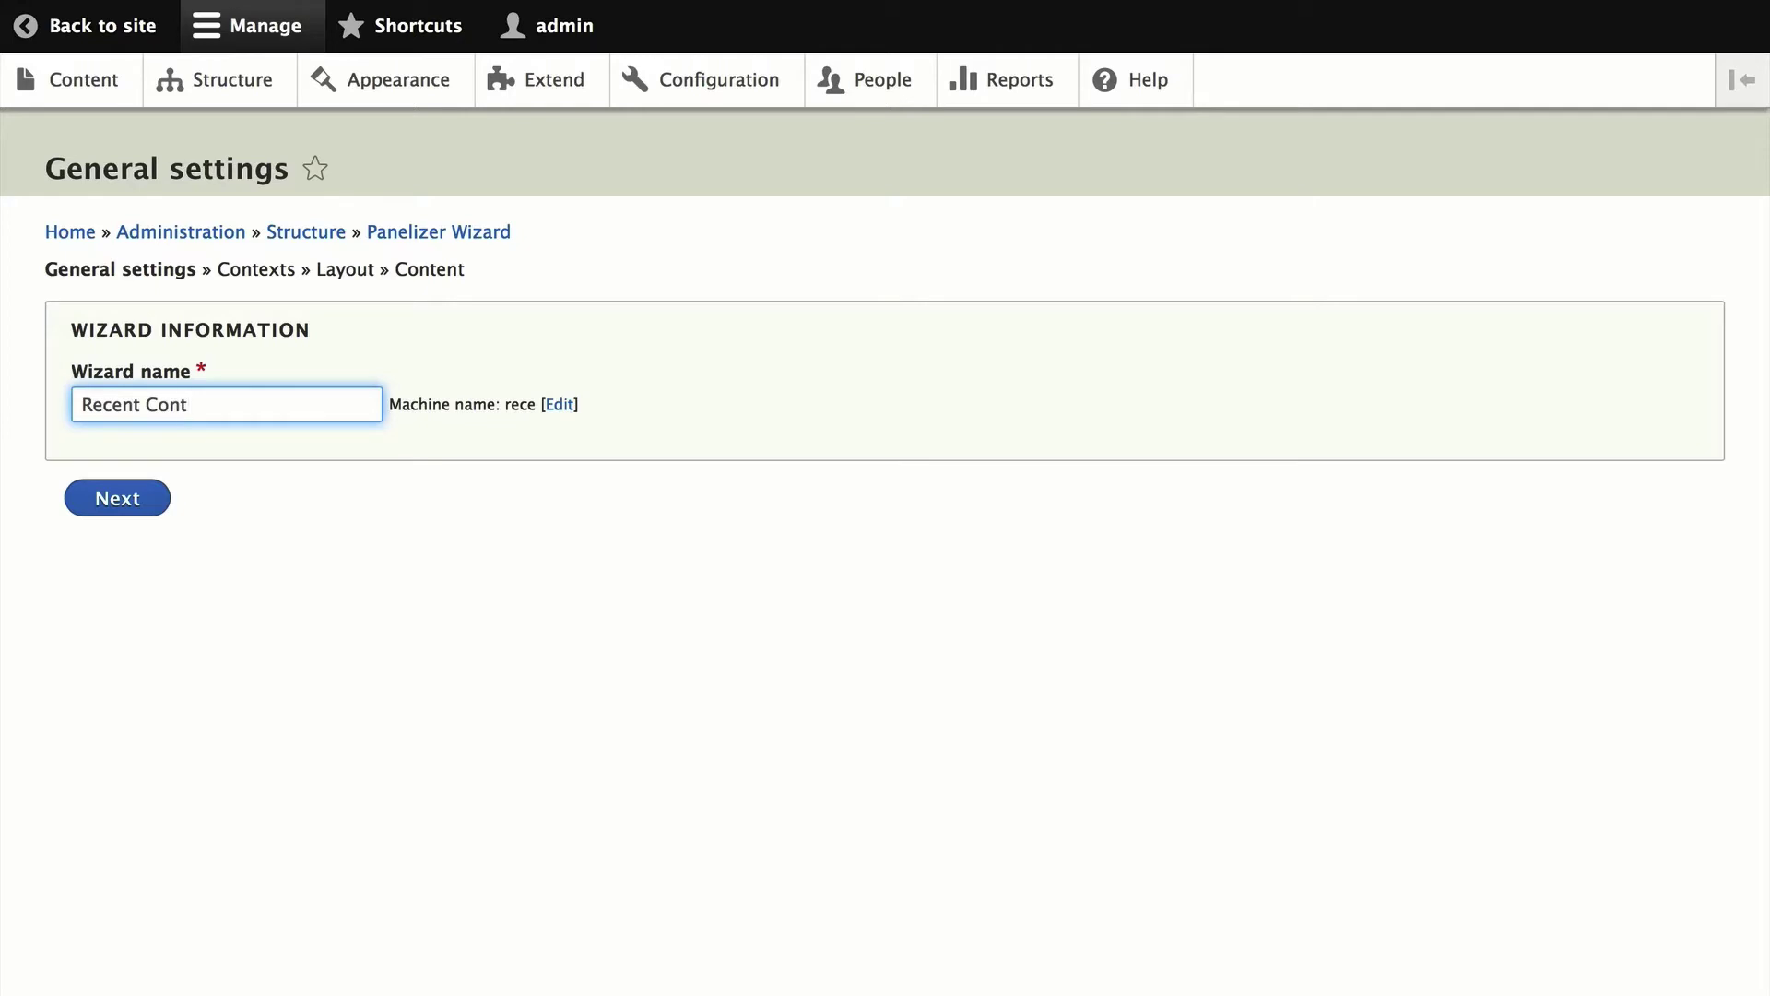
text(ent)
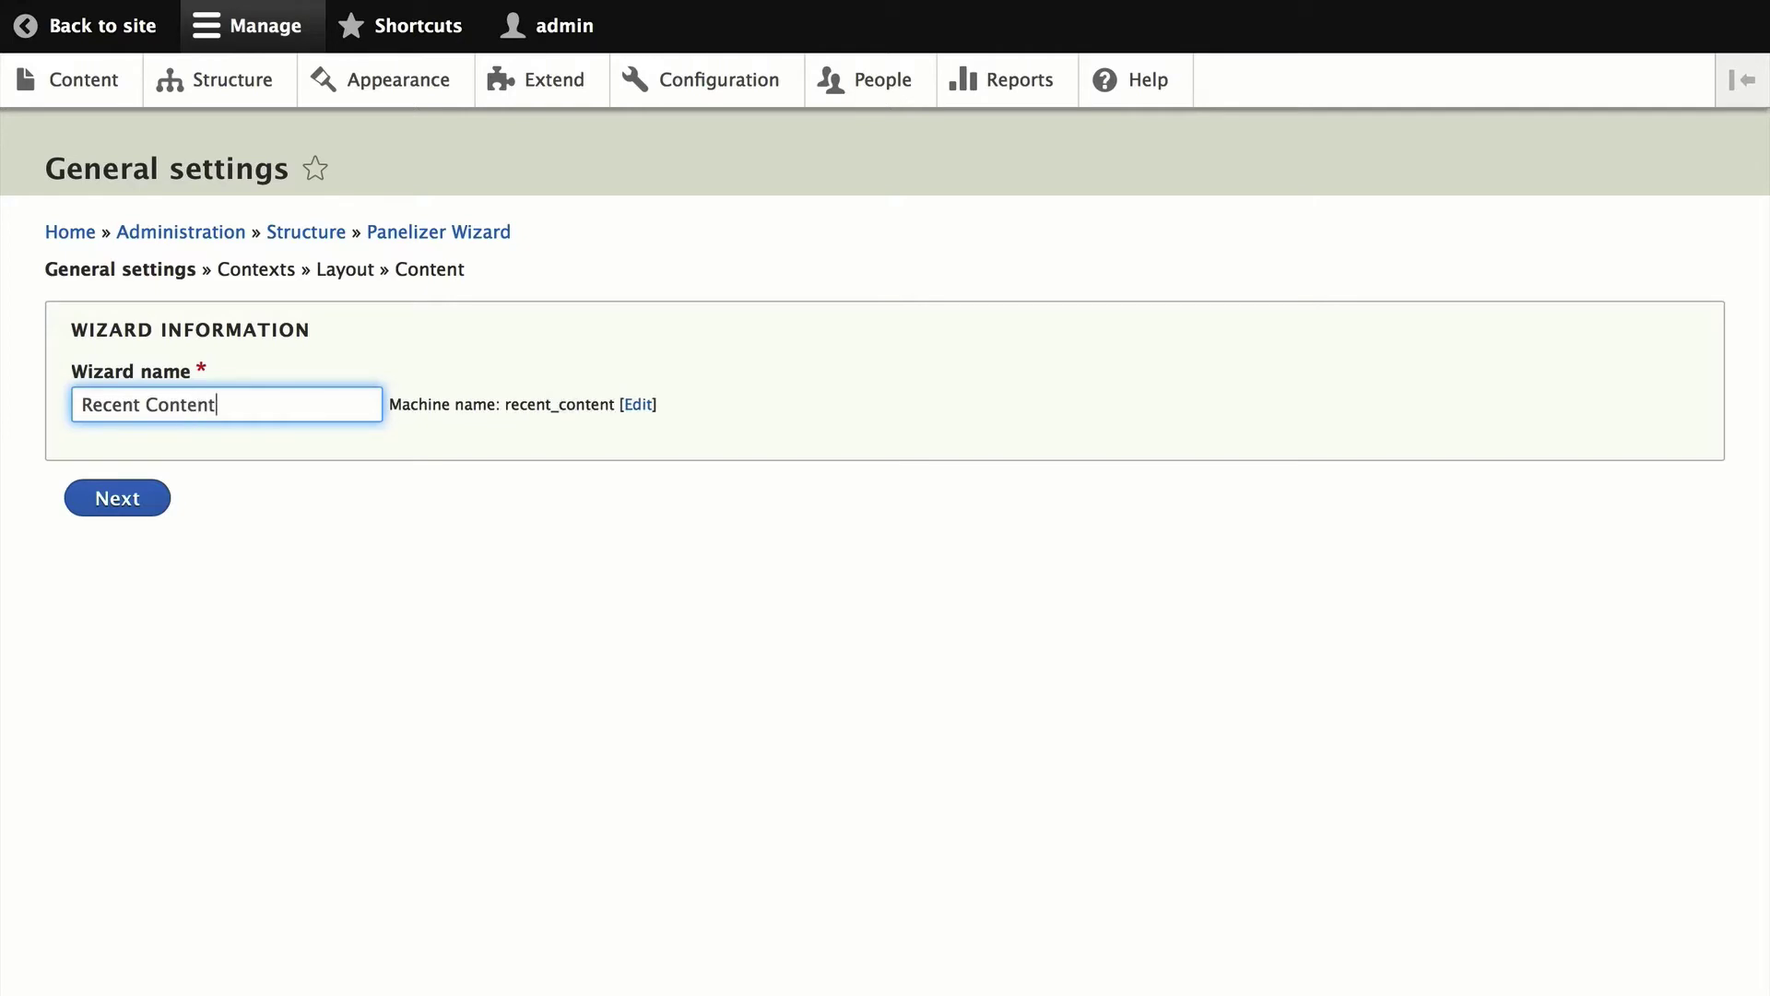
click(109, 505)
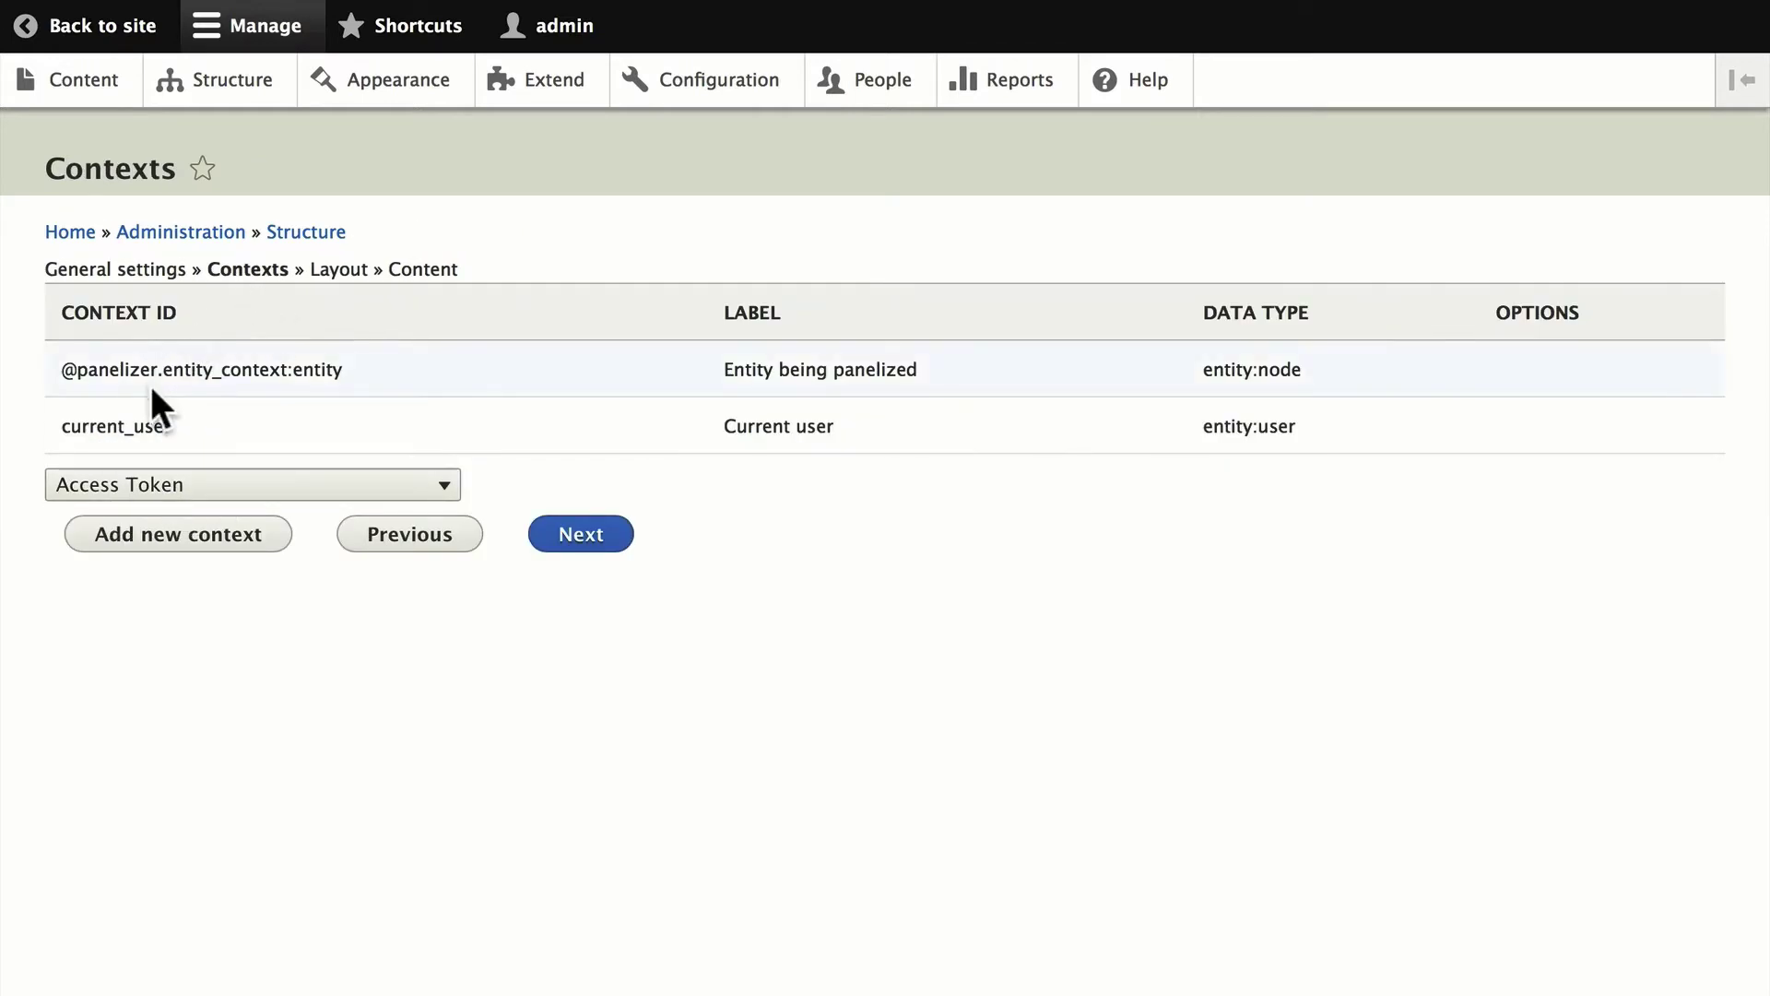
Step: Browse the available context types and close the list without adding one
click(254, 484)
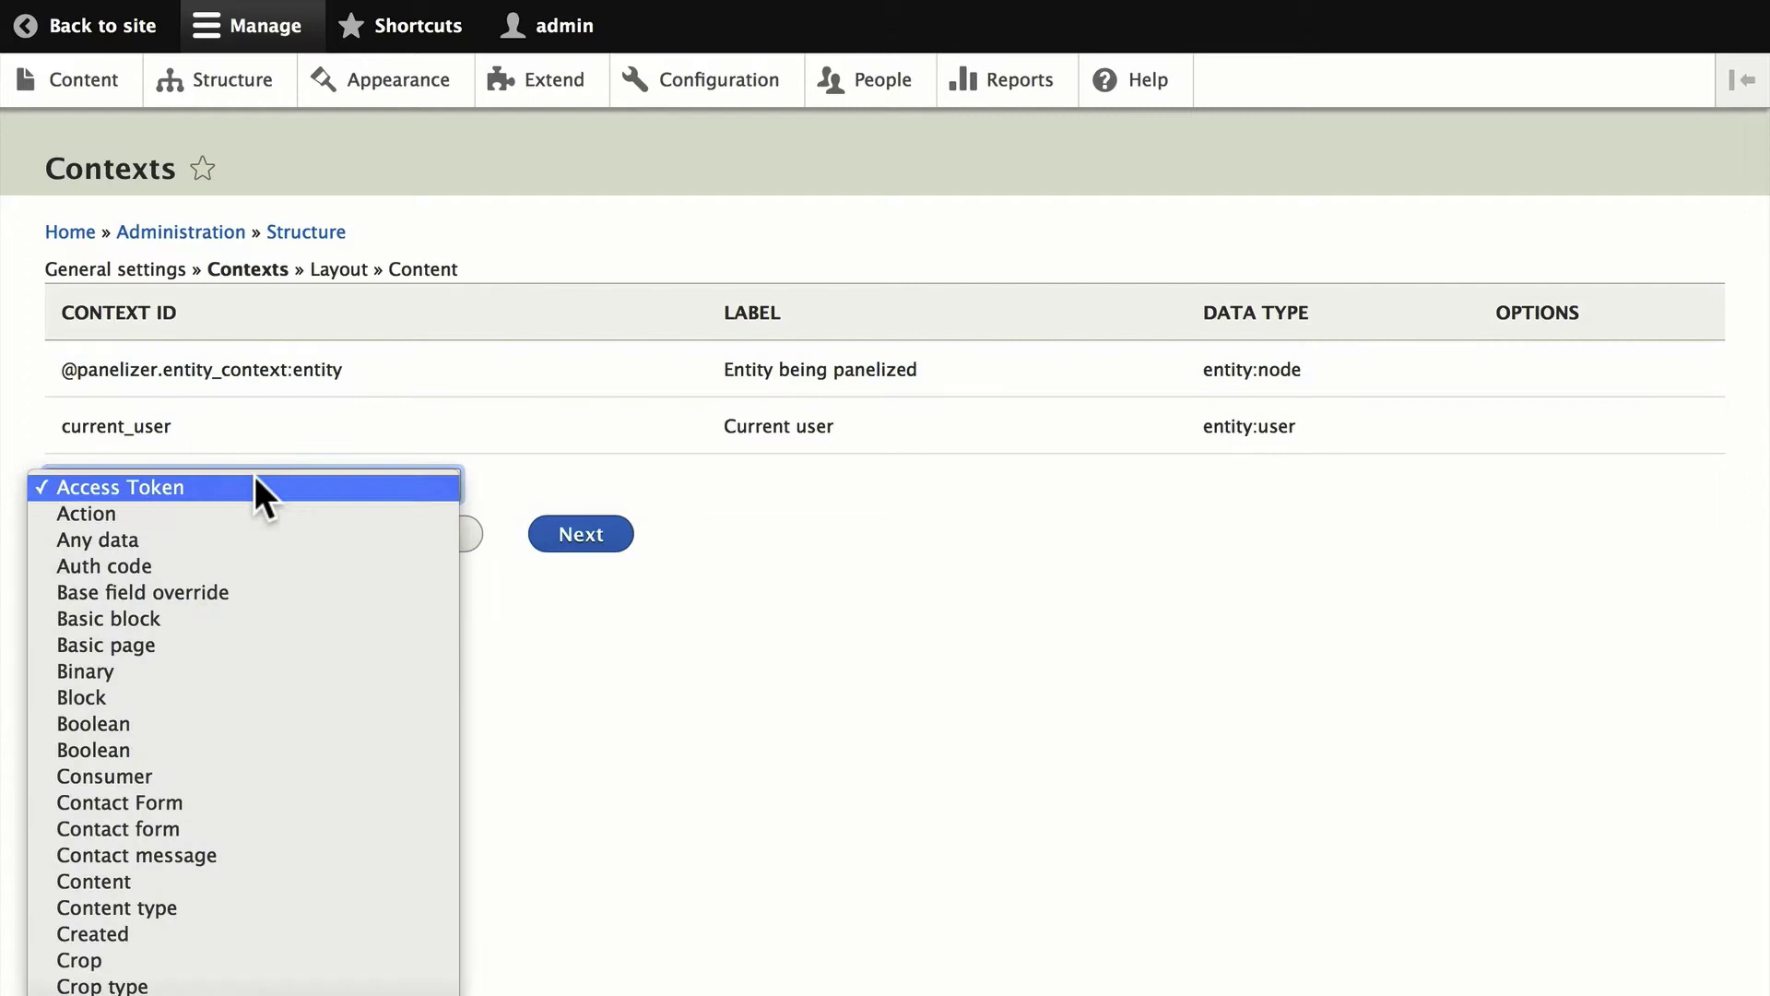
scroll(241, 610, down, 10)
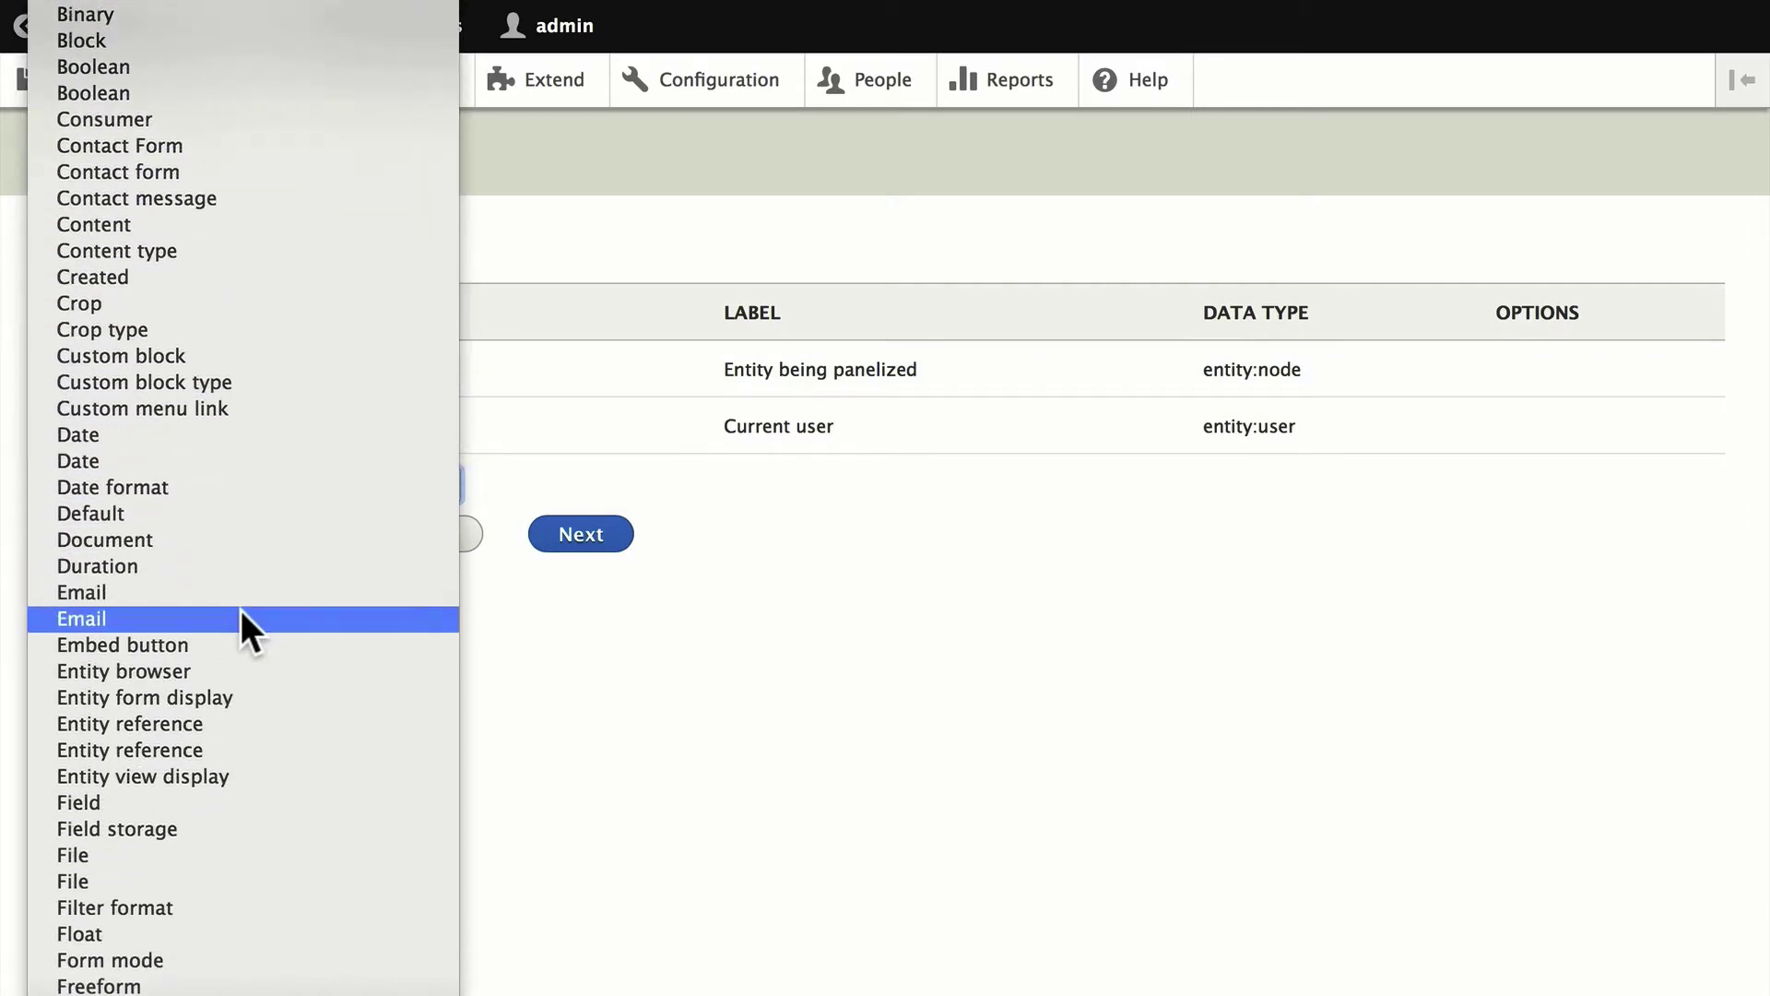
scroll(241, 610, down, 15)
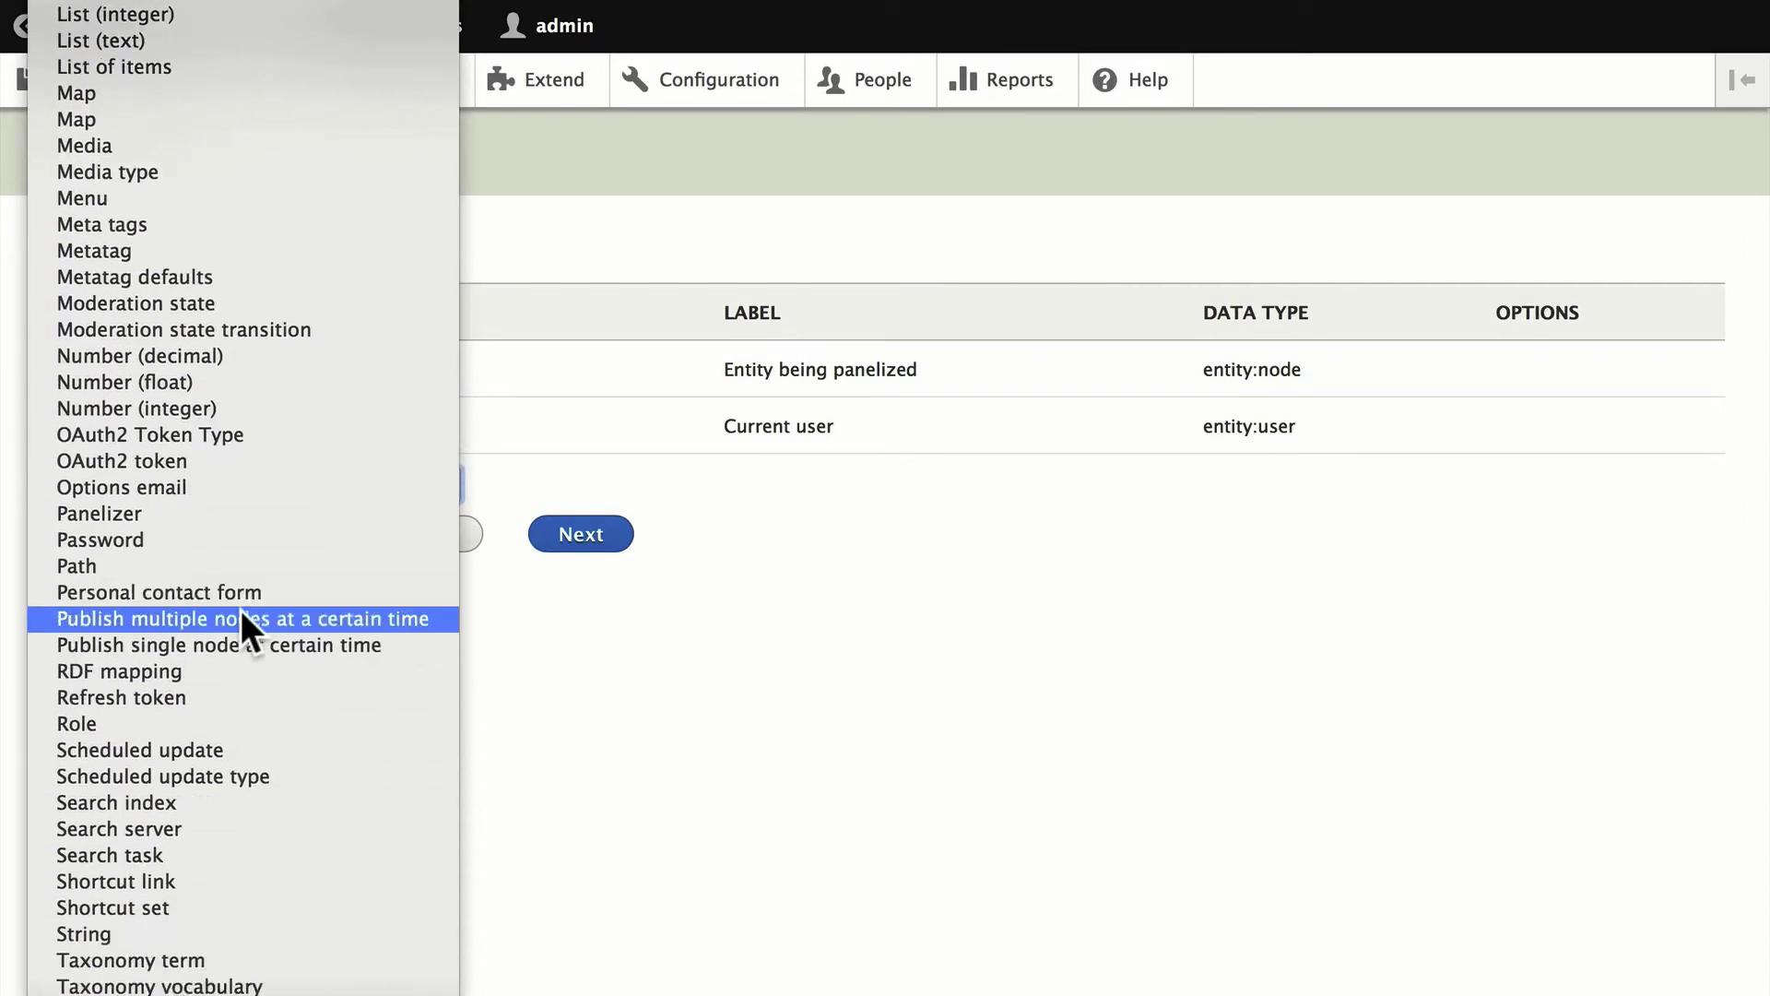
scroll(241, 610, down, 5)
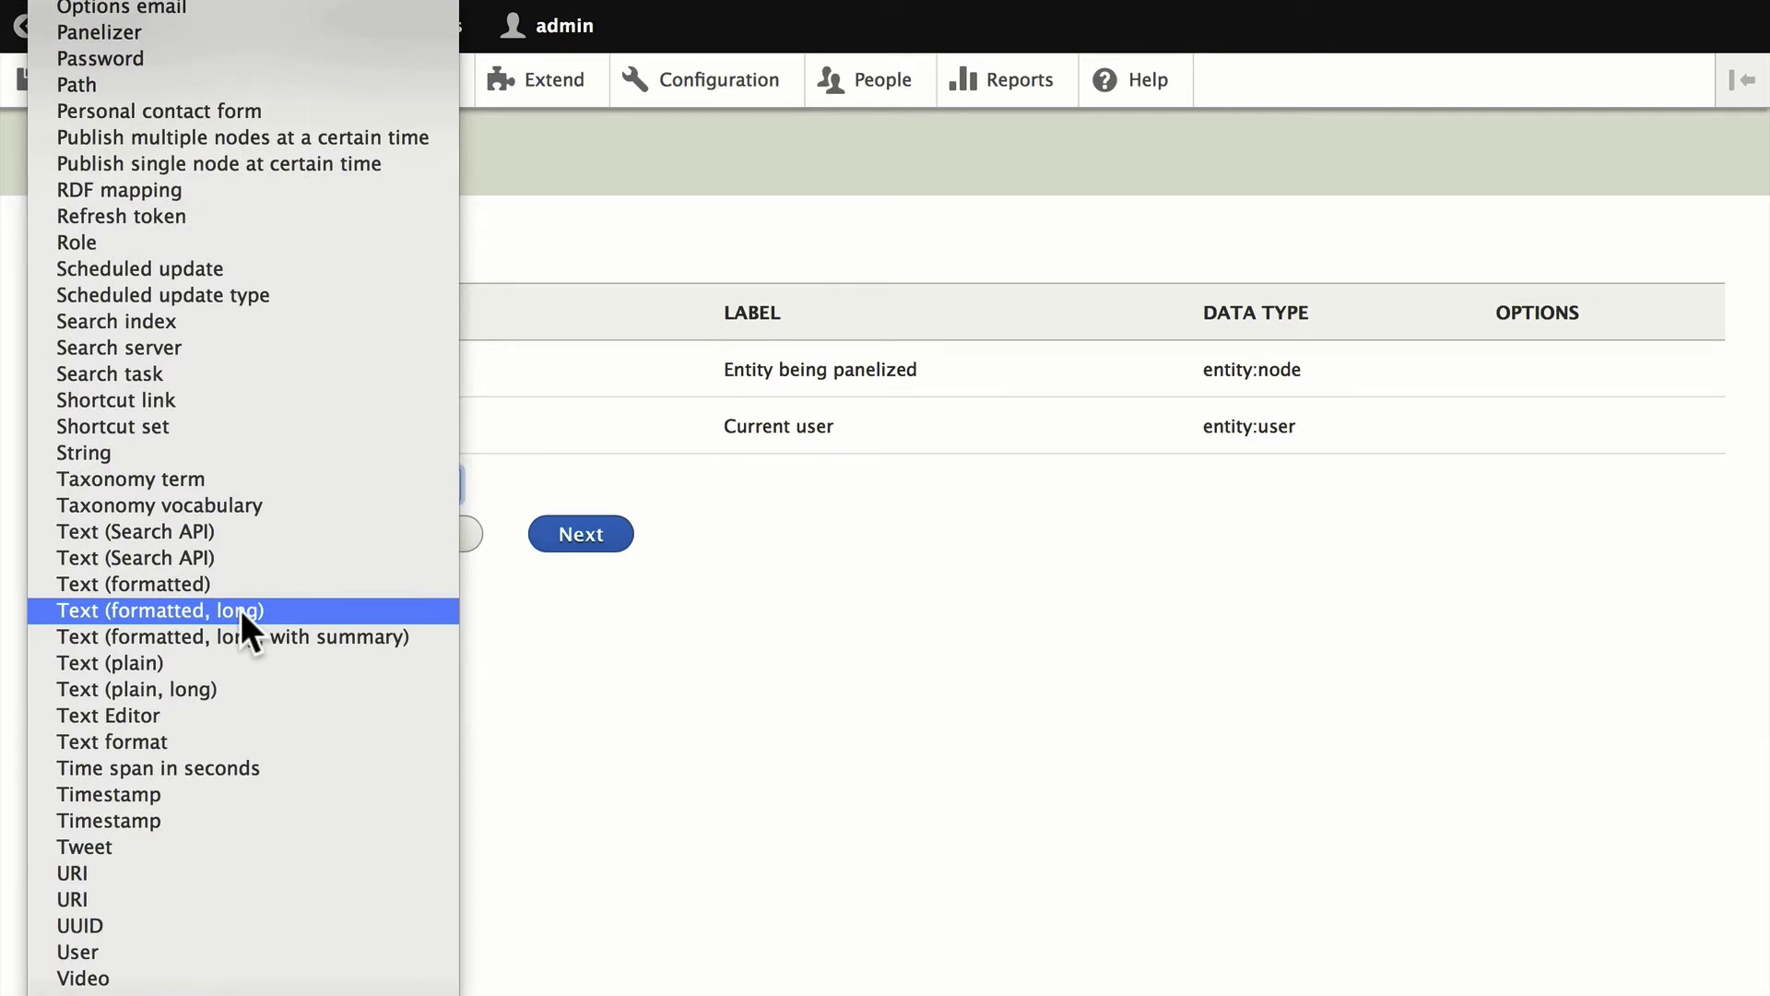
click(566, 643)
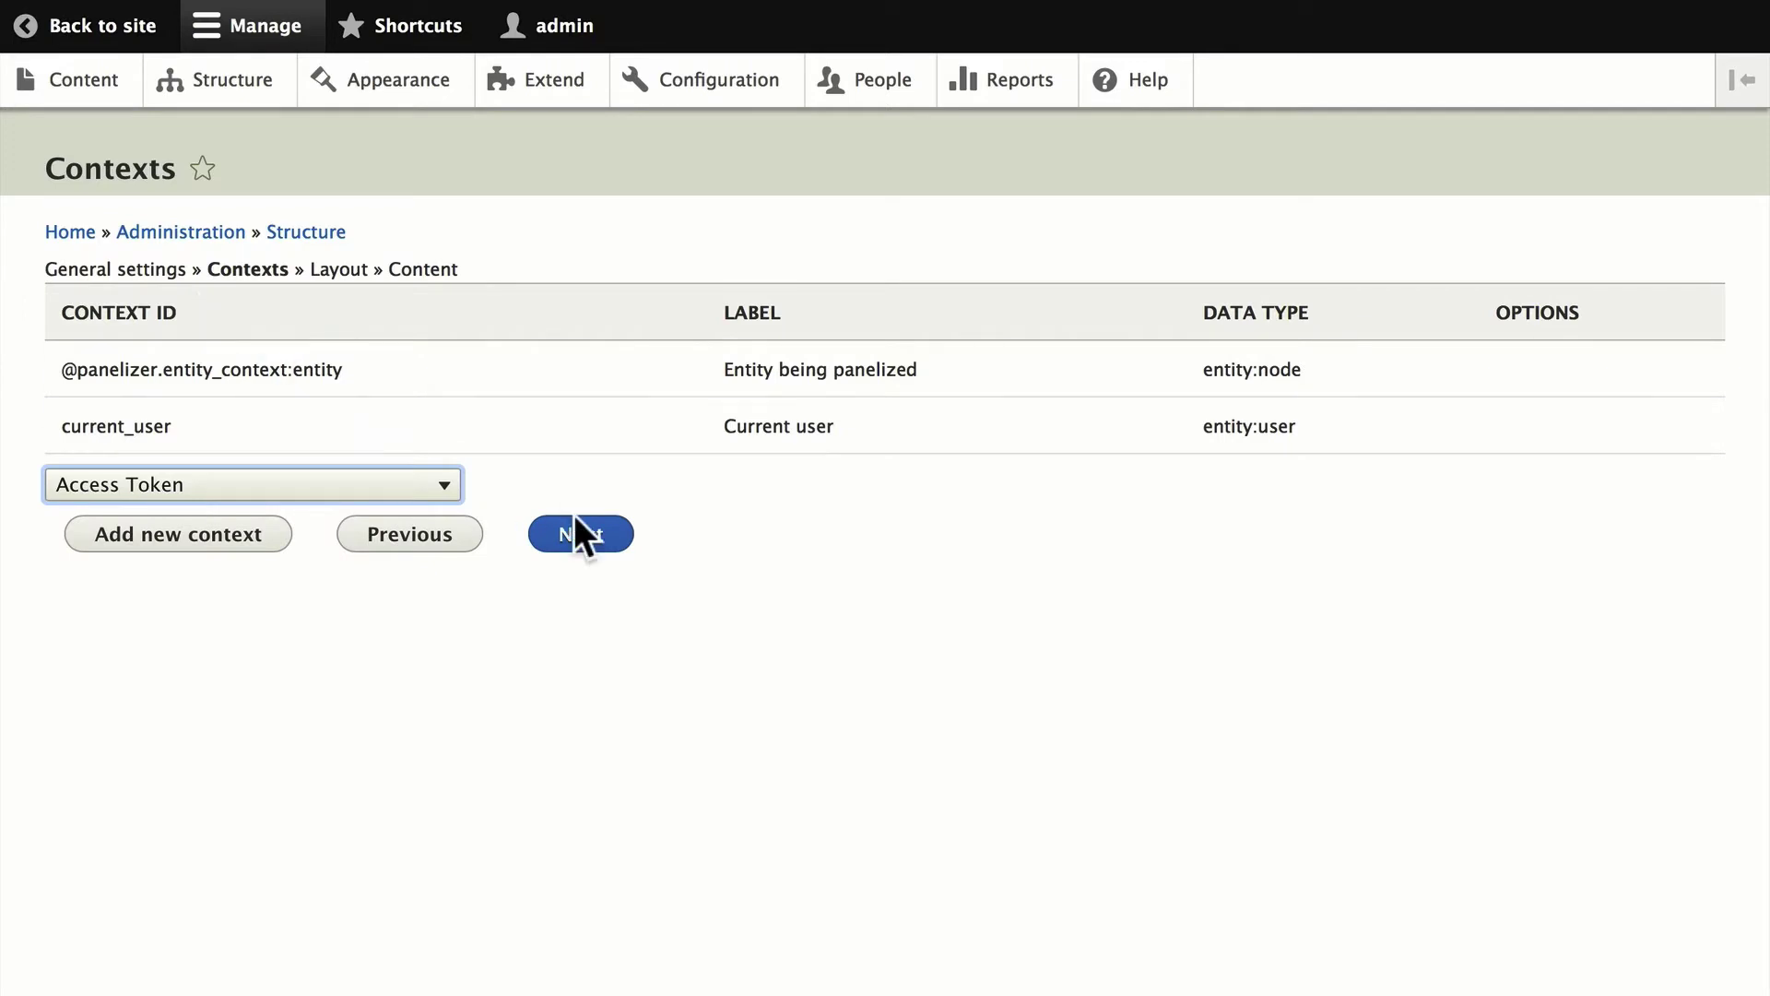
Step: Choose the Two column bricks layout for the Recent Content layout
click(582, 542)
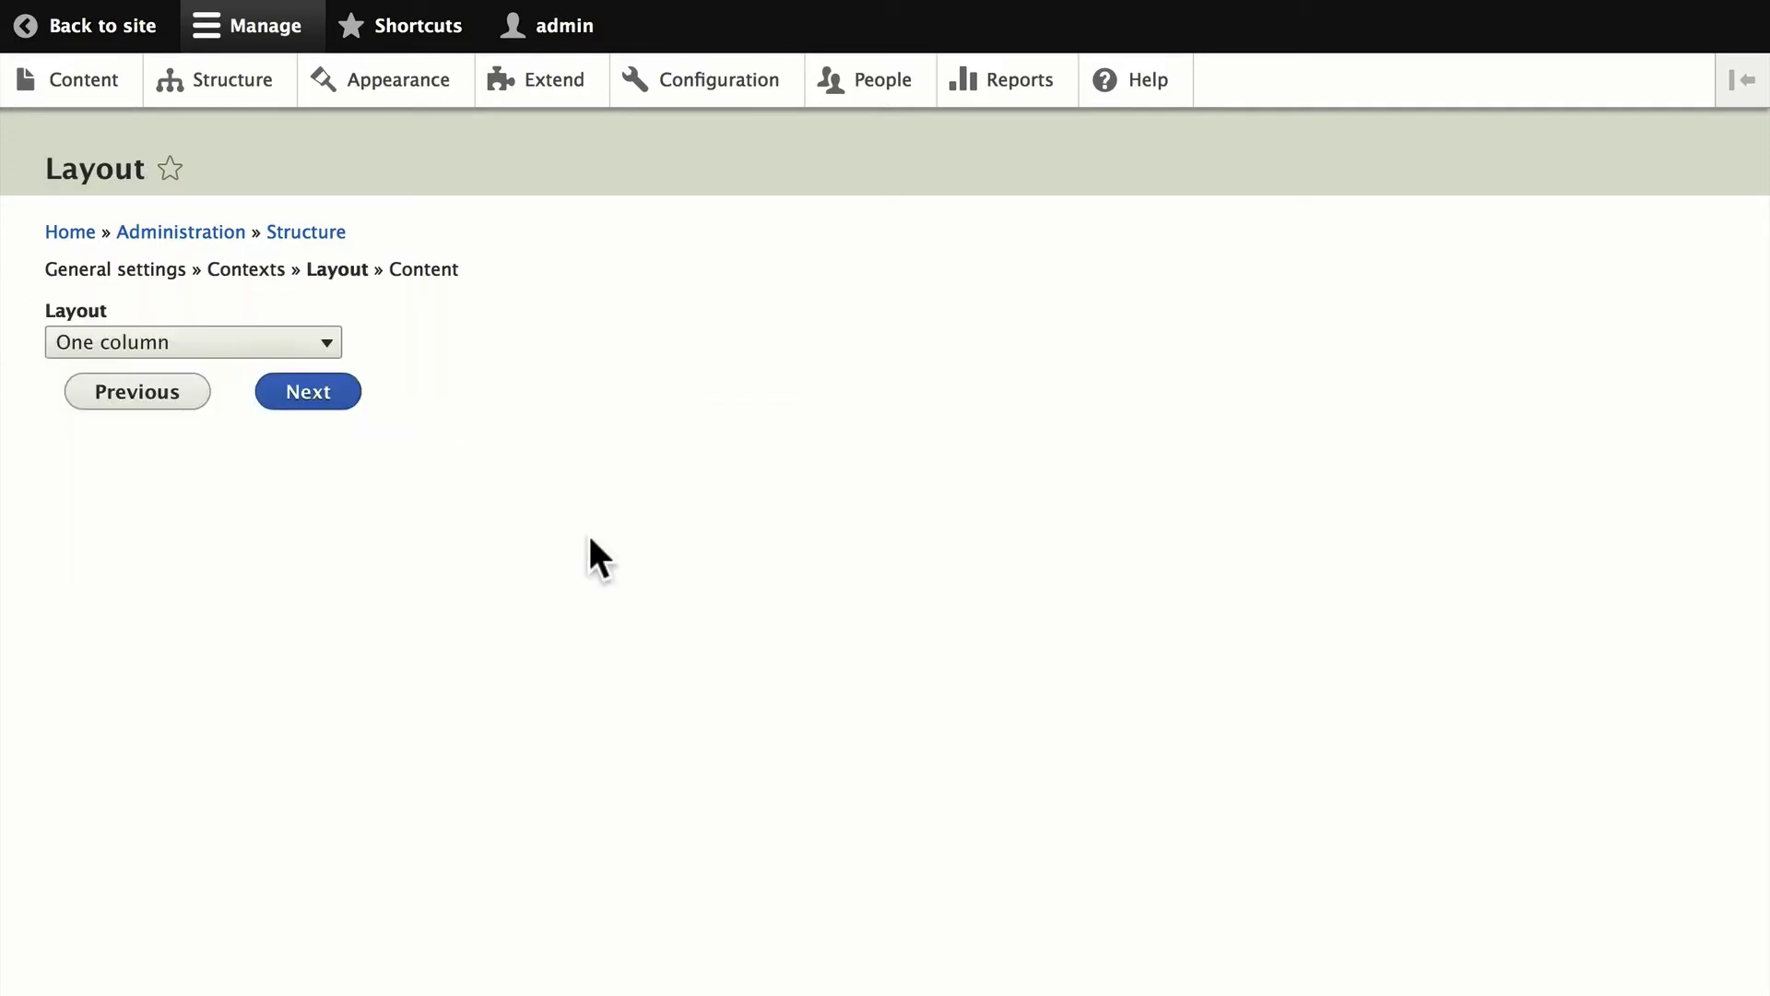
click(288, 341)
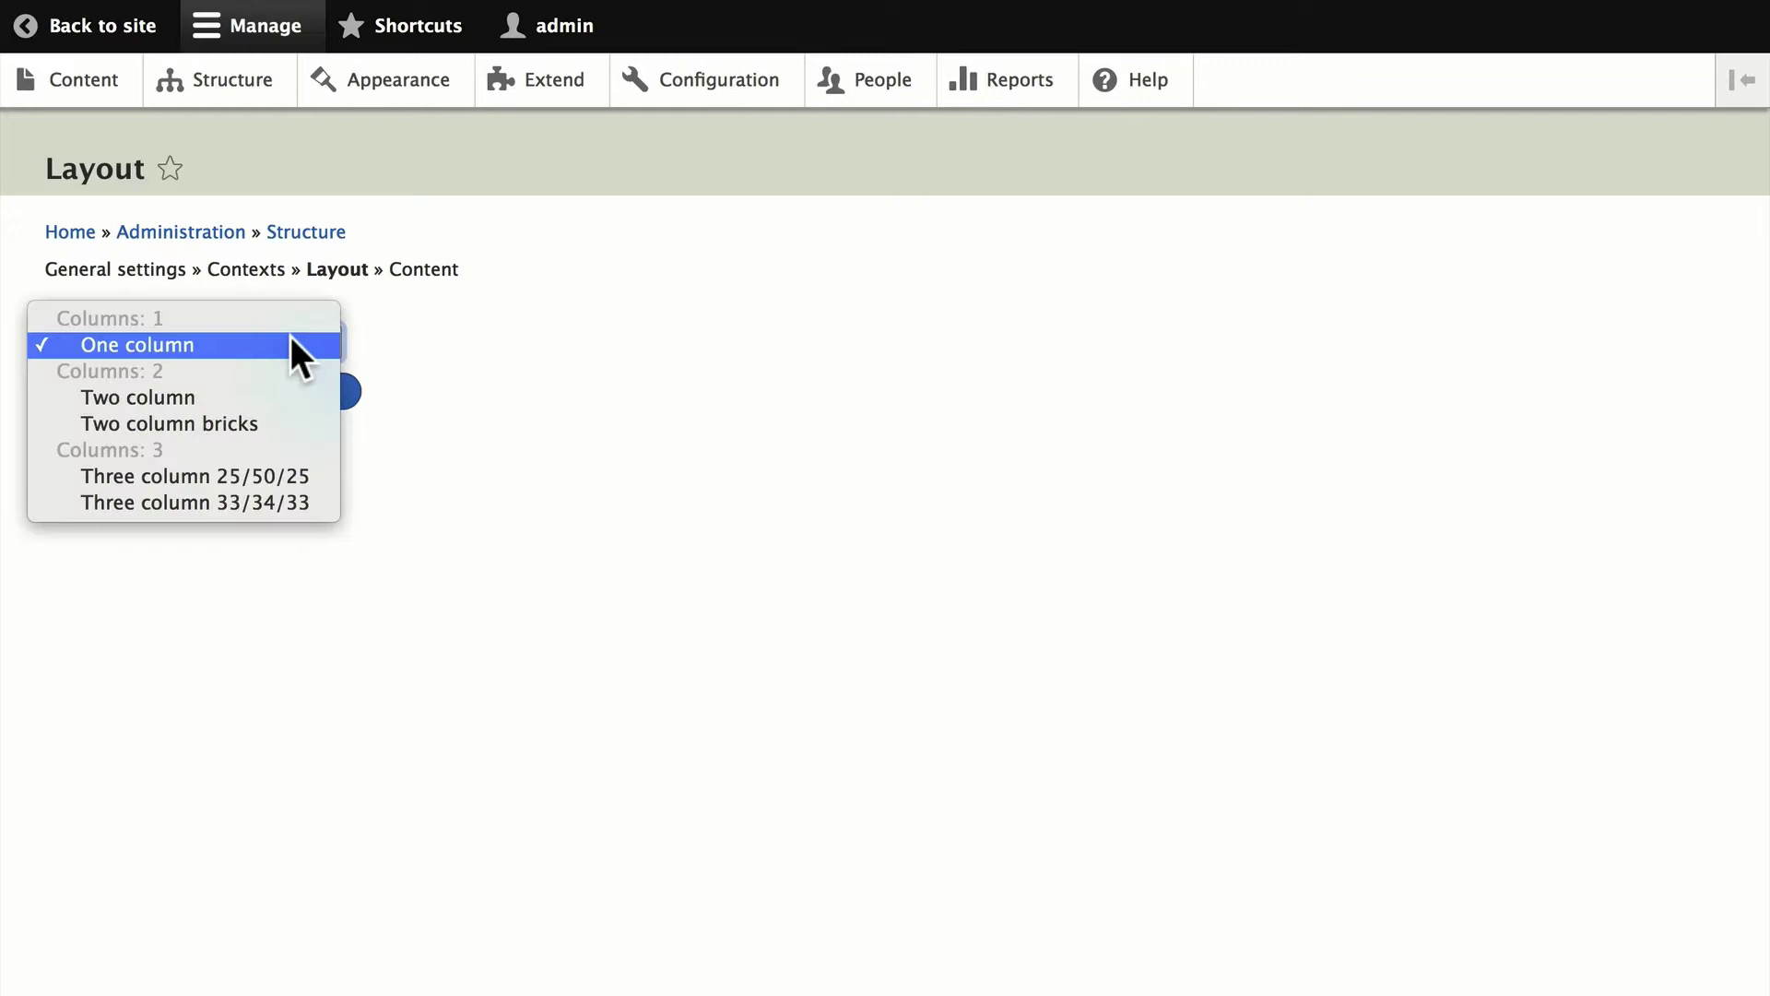
click(250, 419)
click(310, 396)
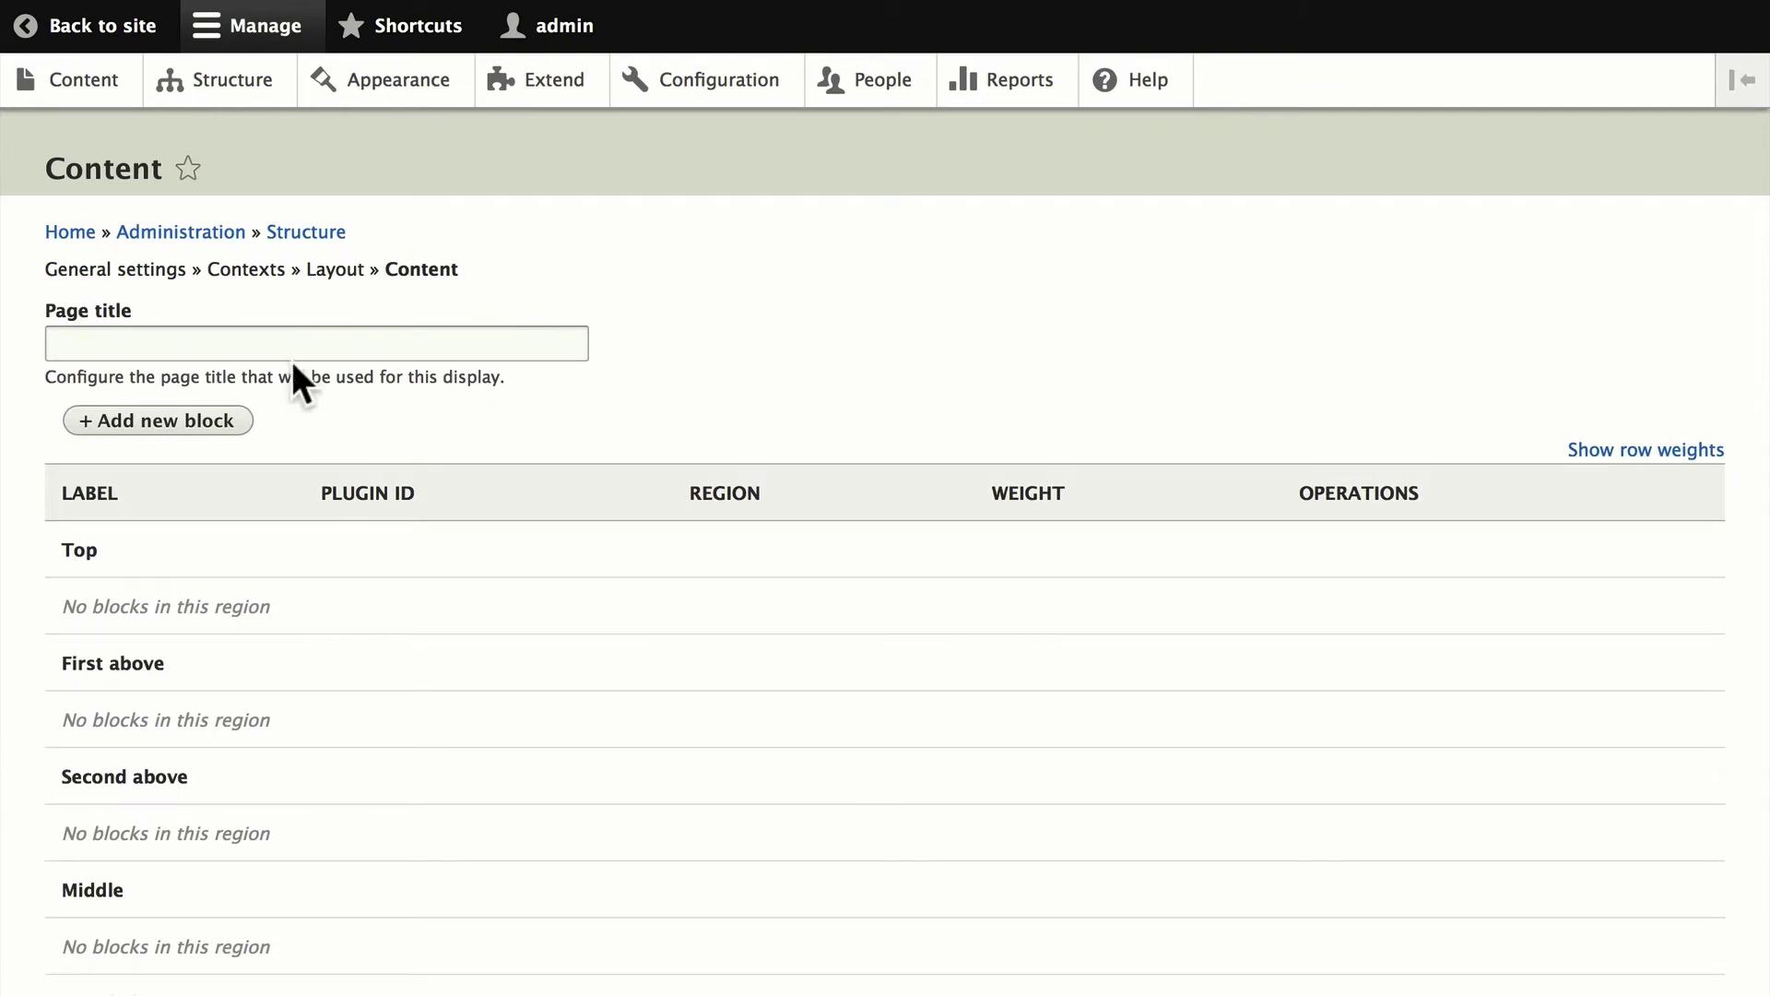
Step: Set the layout's page title to the [node:title] token
click(291, 350)
text([node:title])
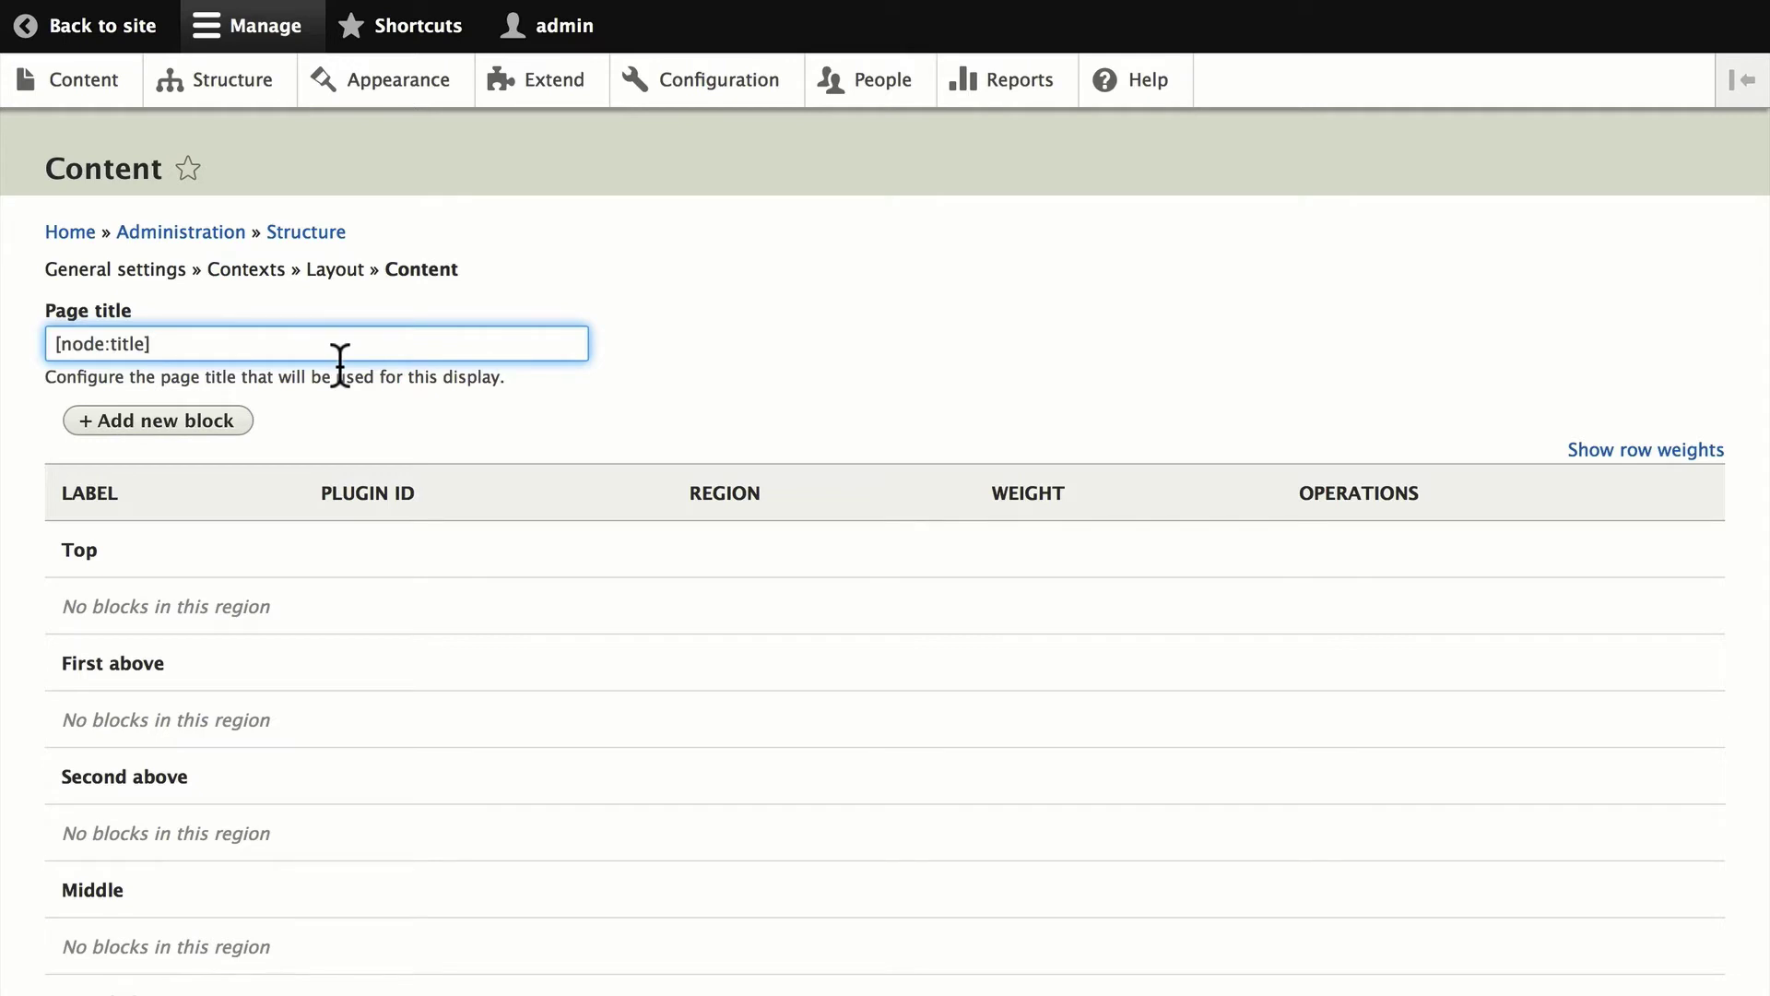
scroll(340, 364, down, 5)
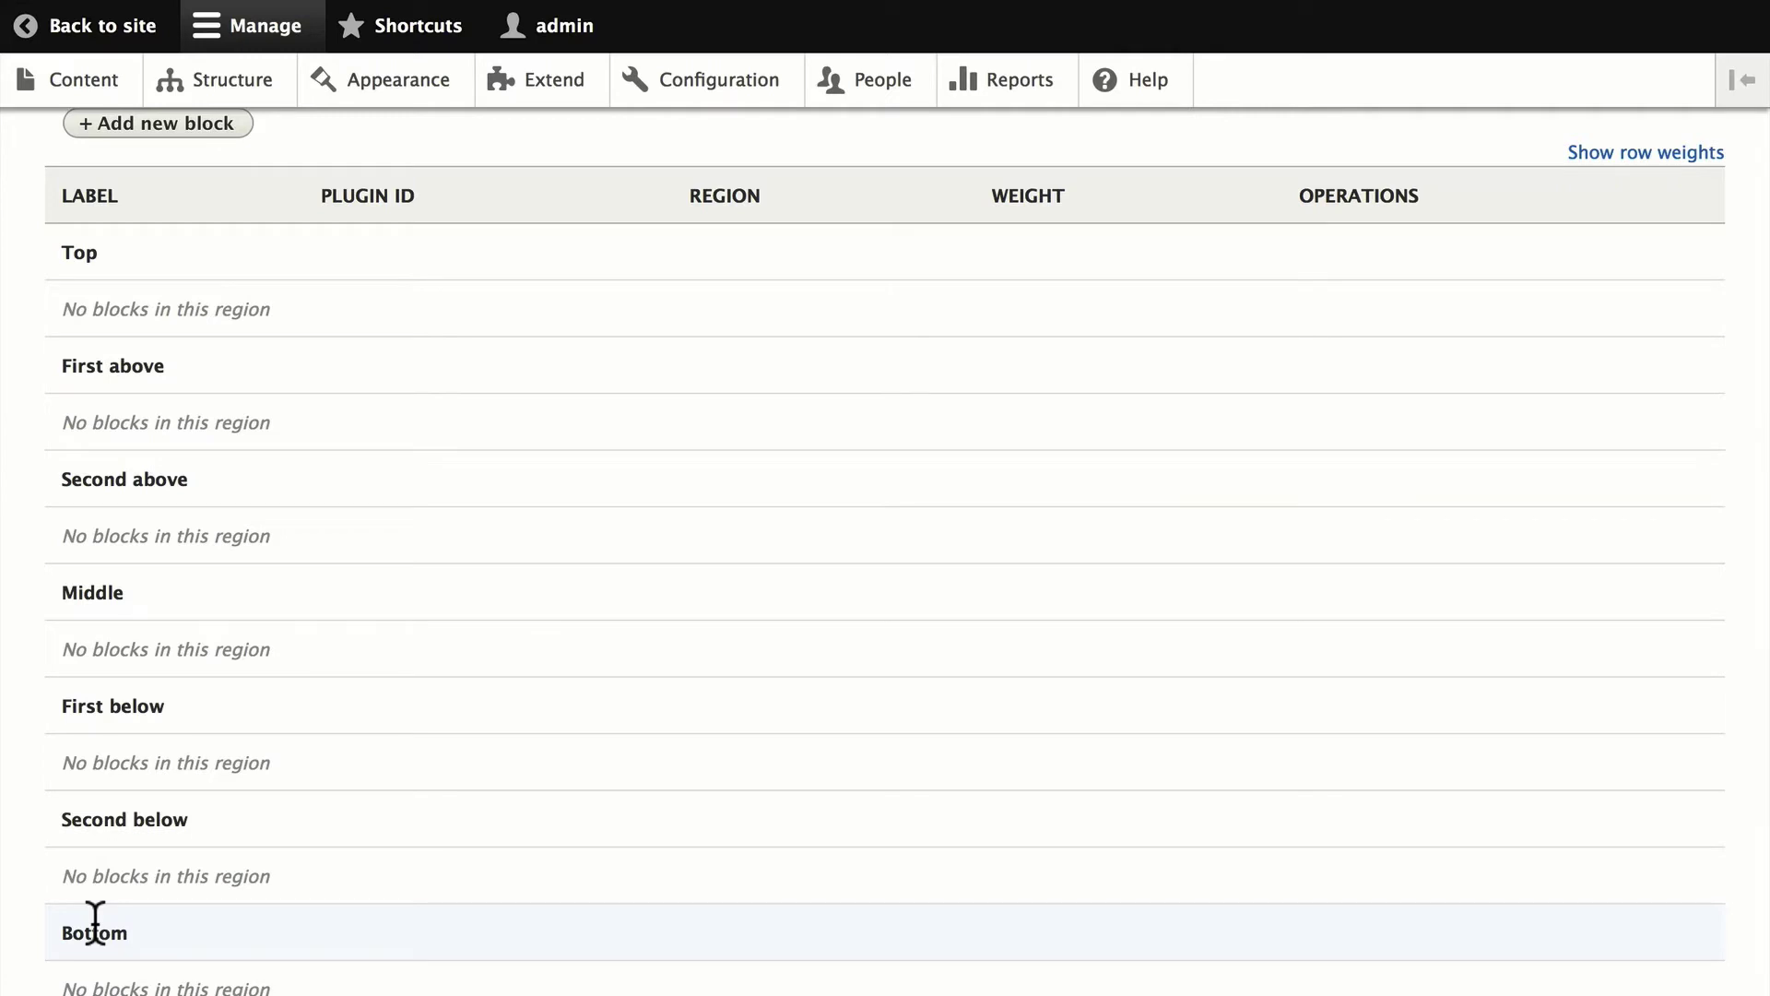
scroll(95, 922, up, 3)
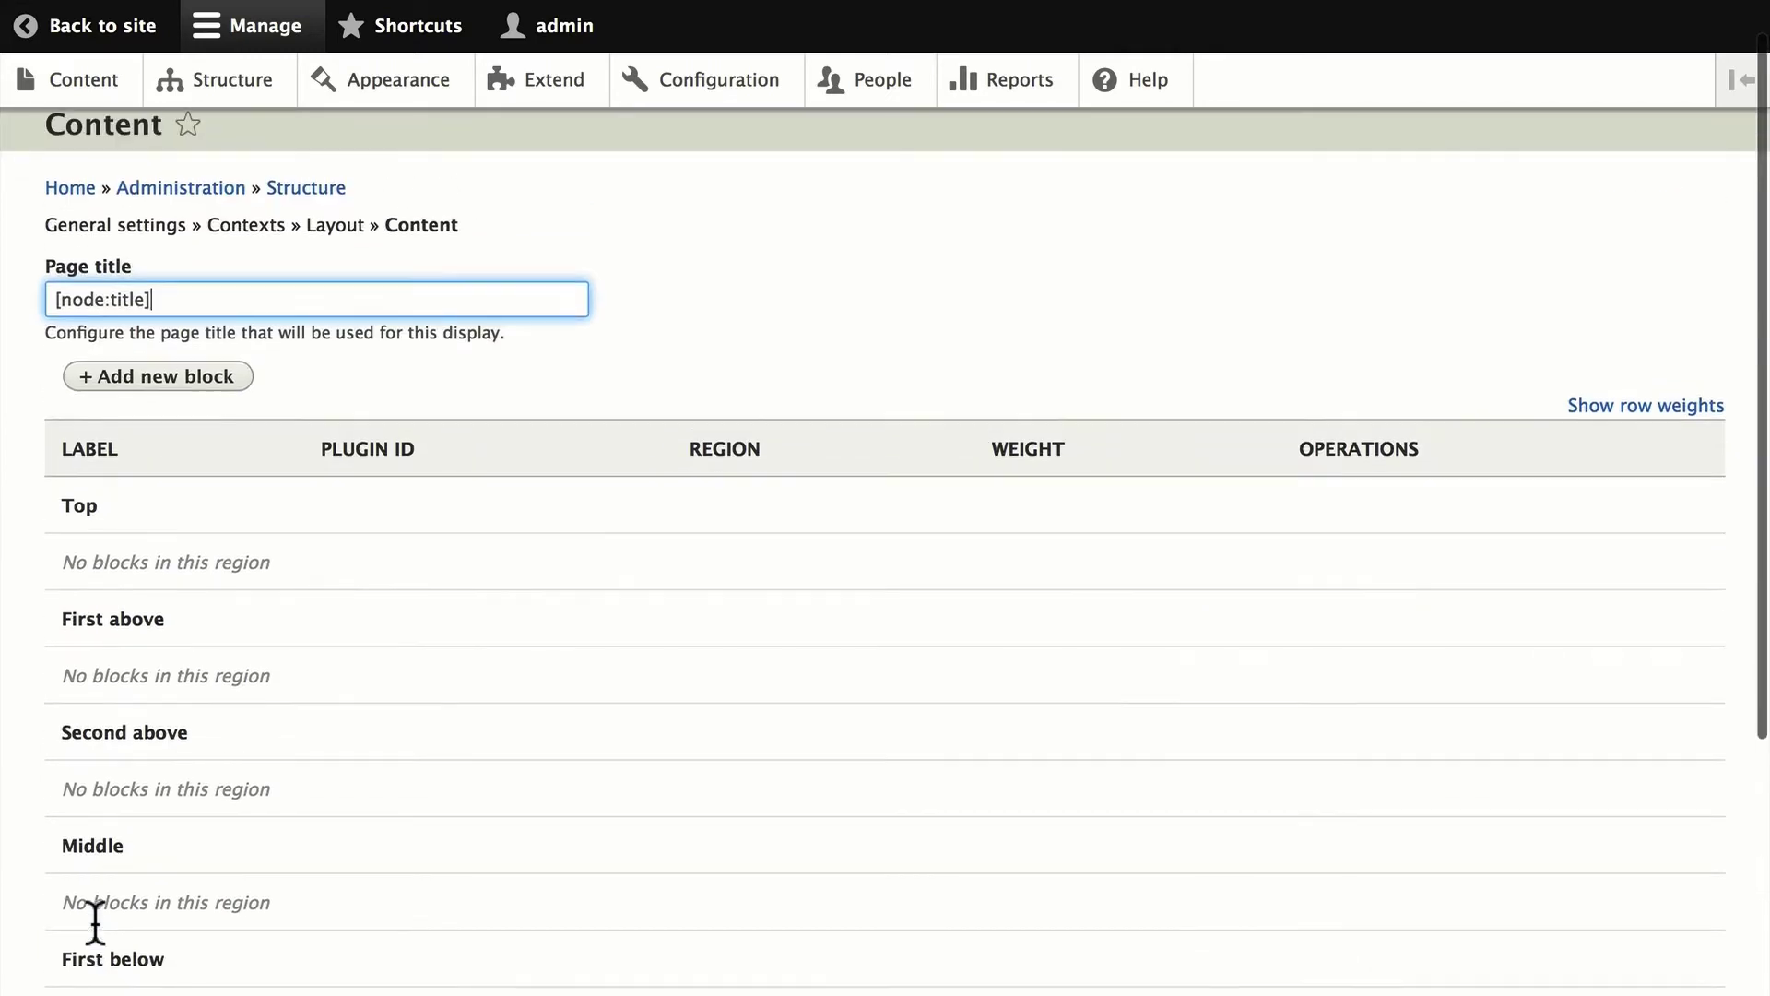
Step: Add the Recent content Views list block to the Second above region
click(150, 386)
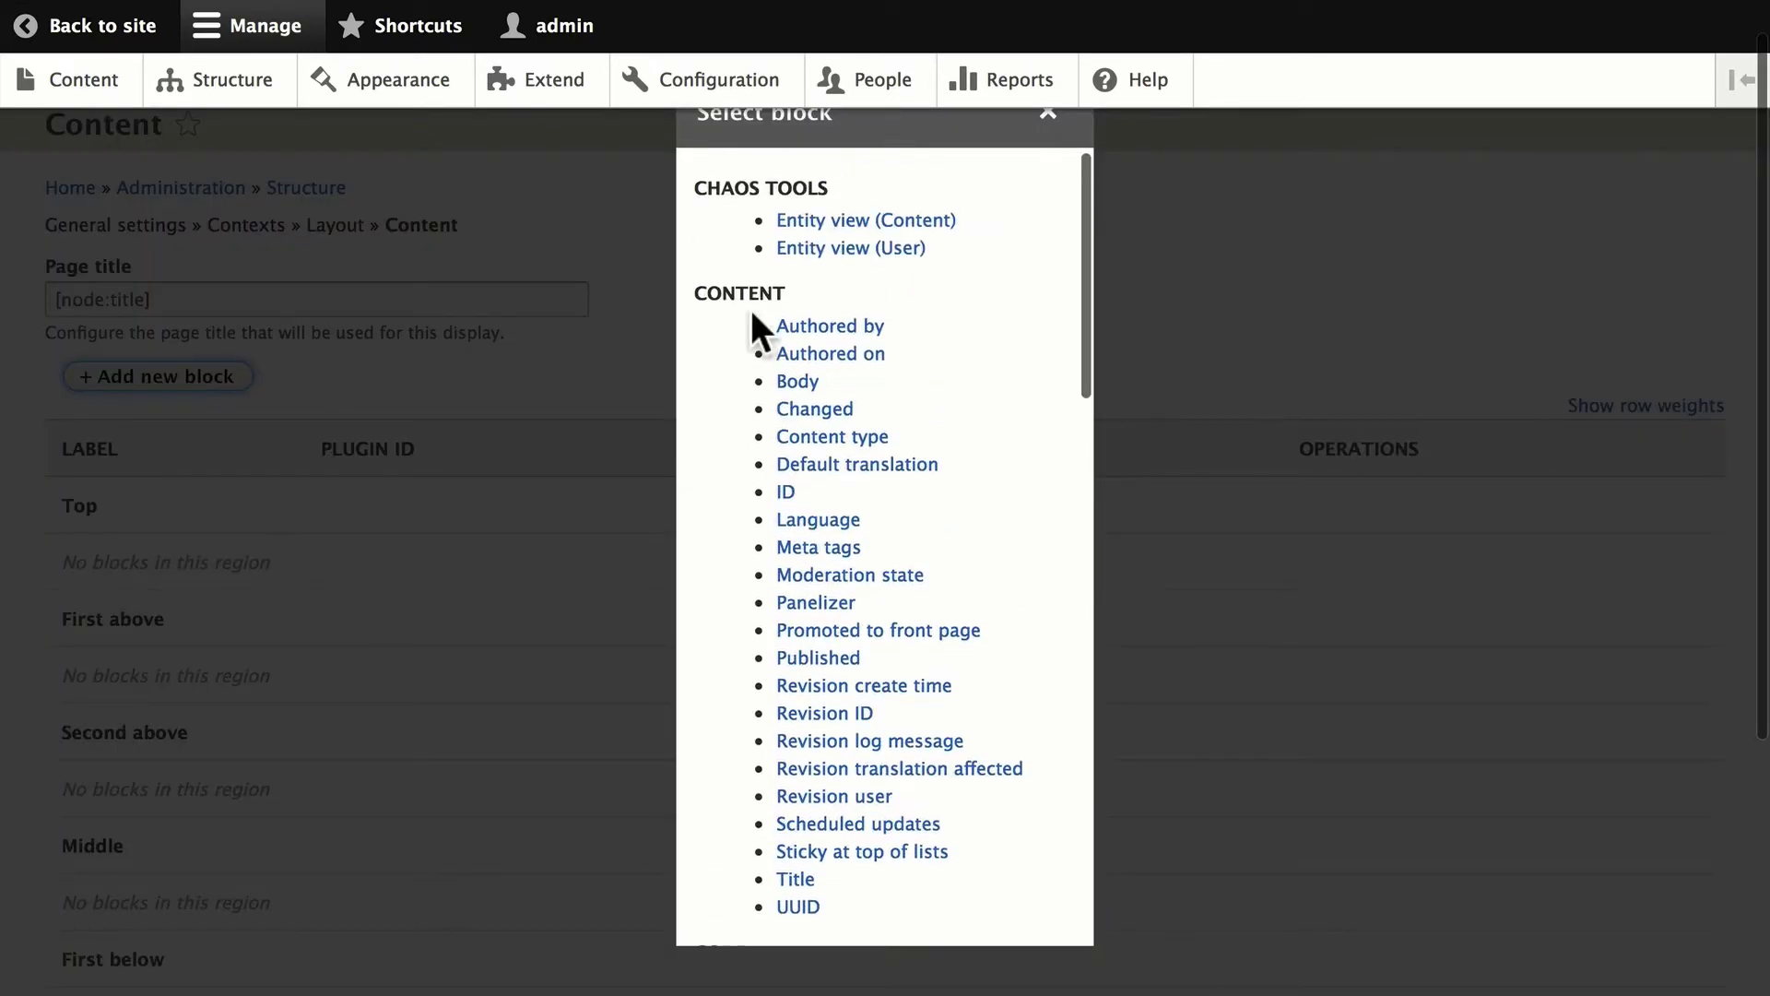
scroll(751, 315, down, 1)
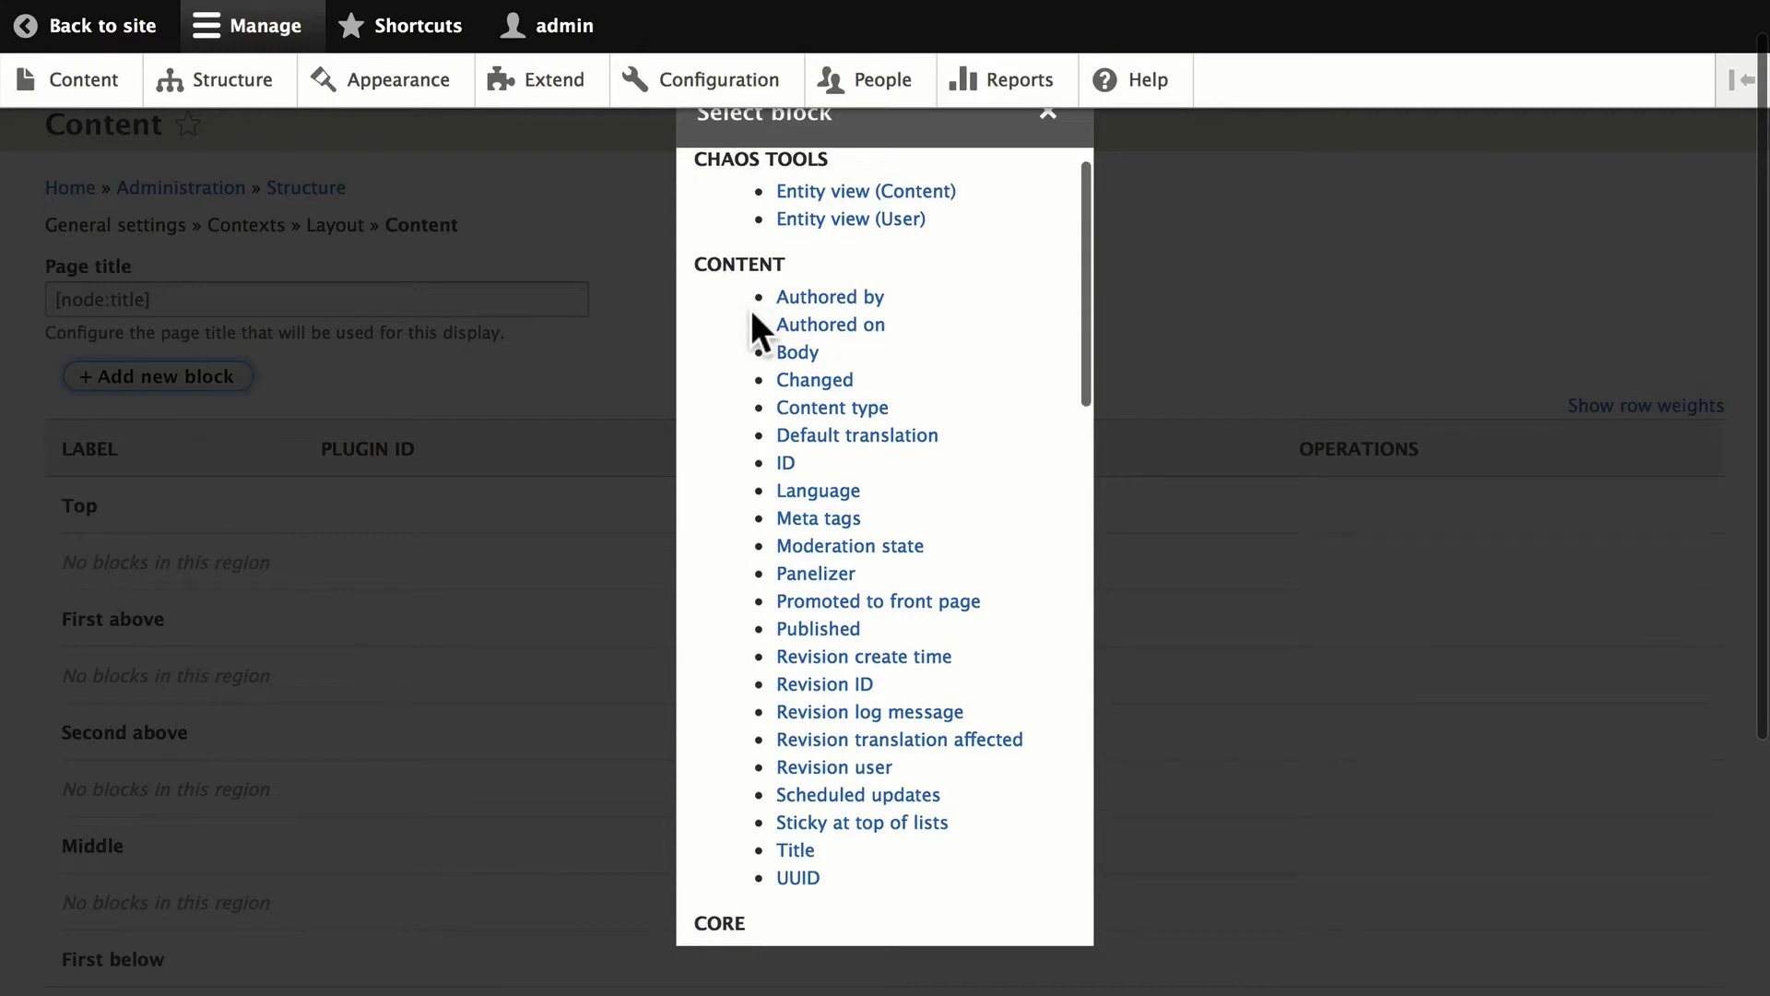
scroll(751, 324, down, 5)
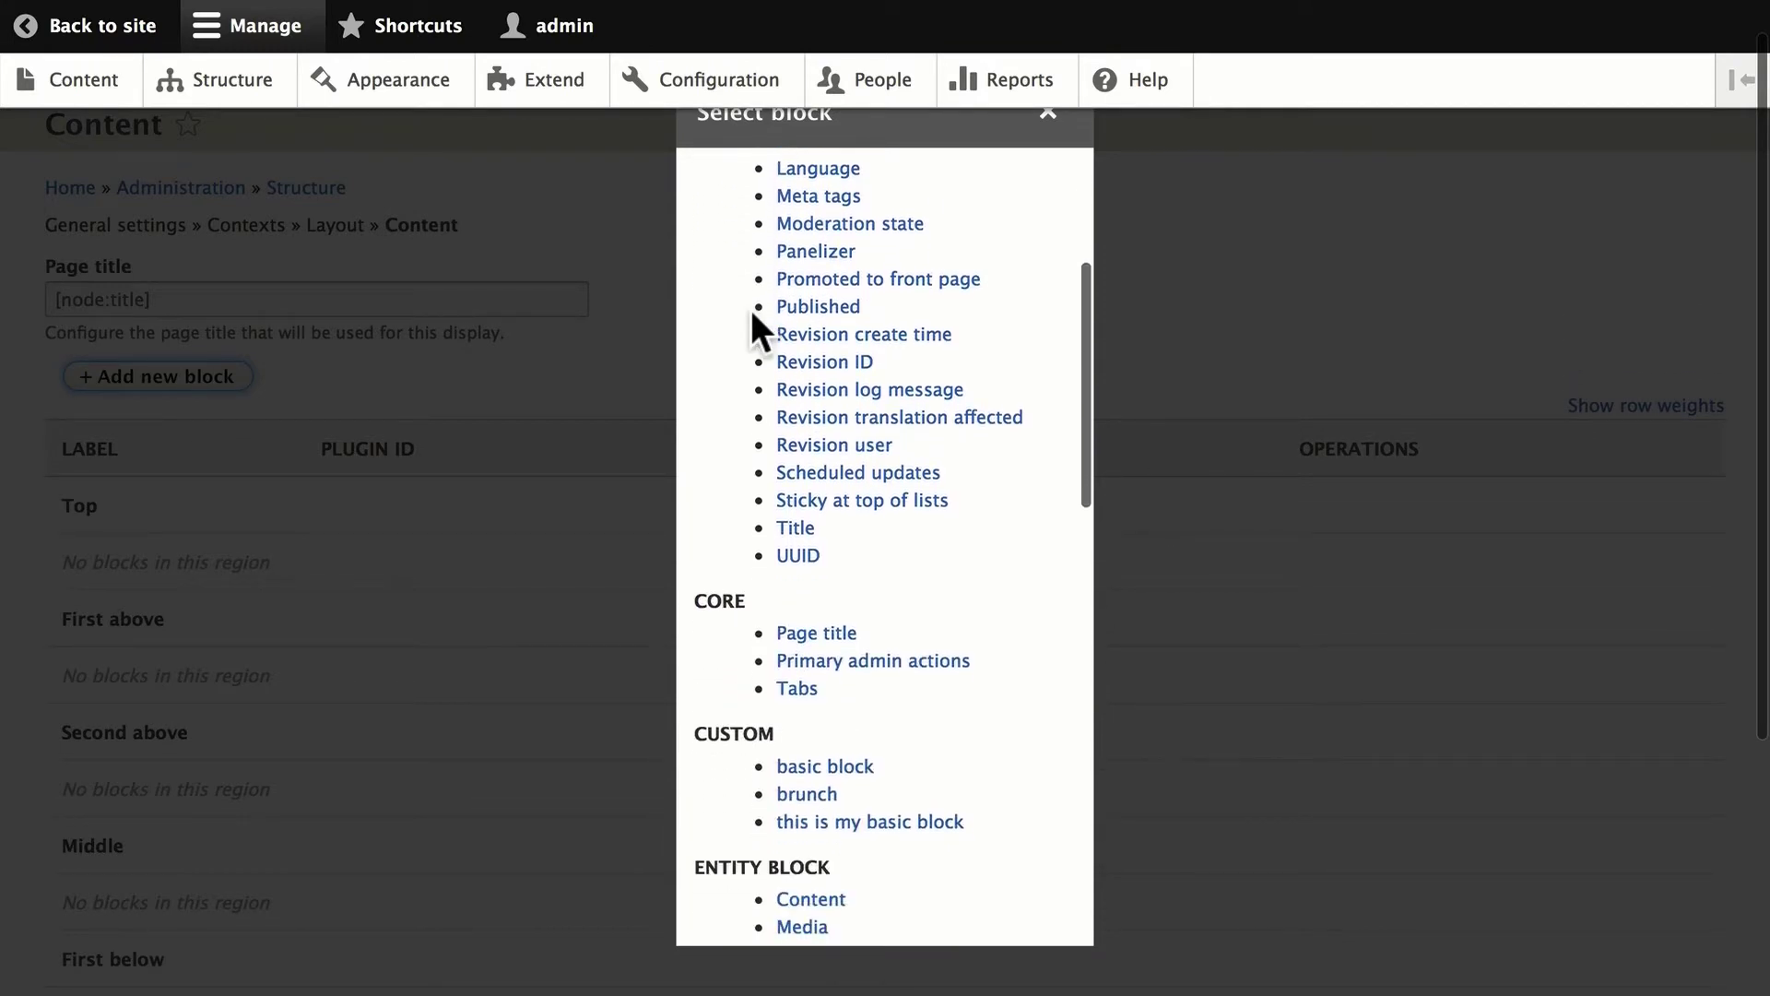
scroll(749, 306, down, 9)
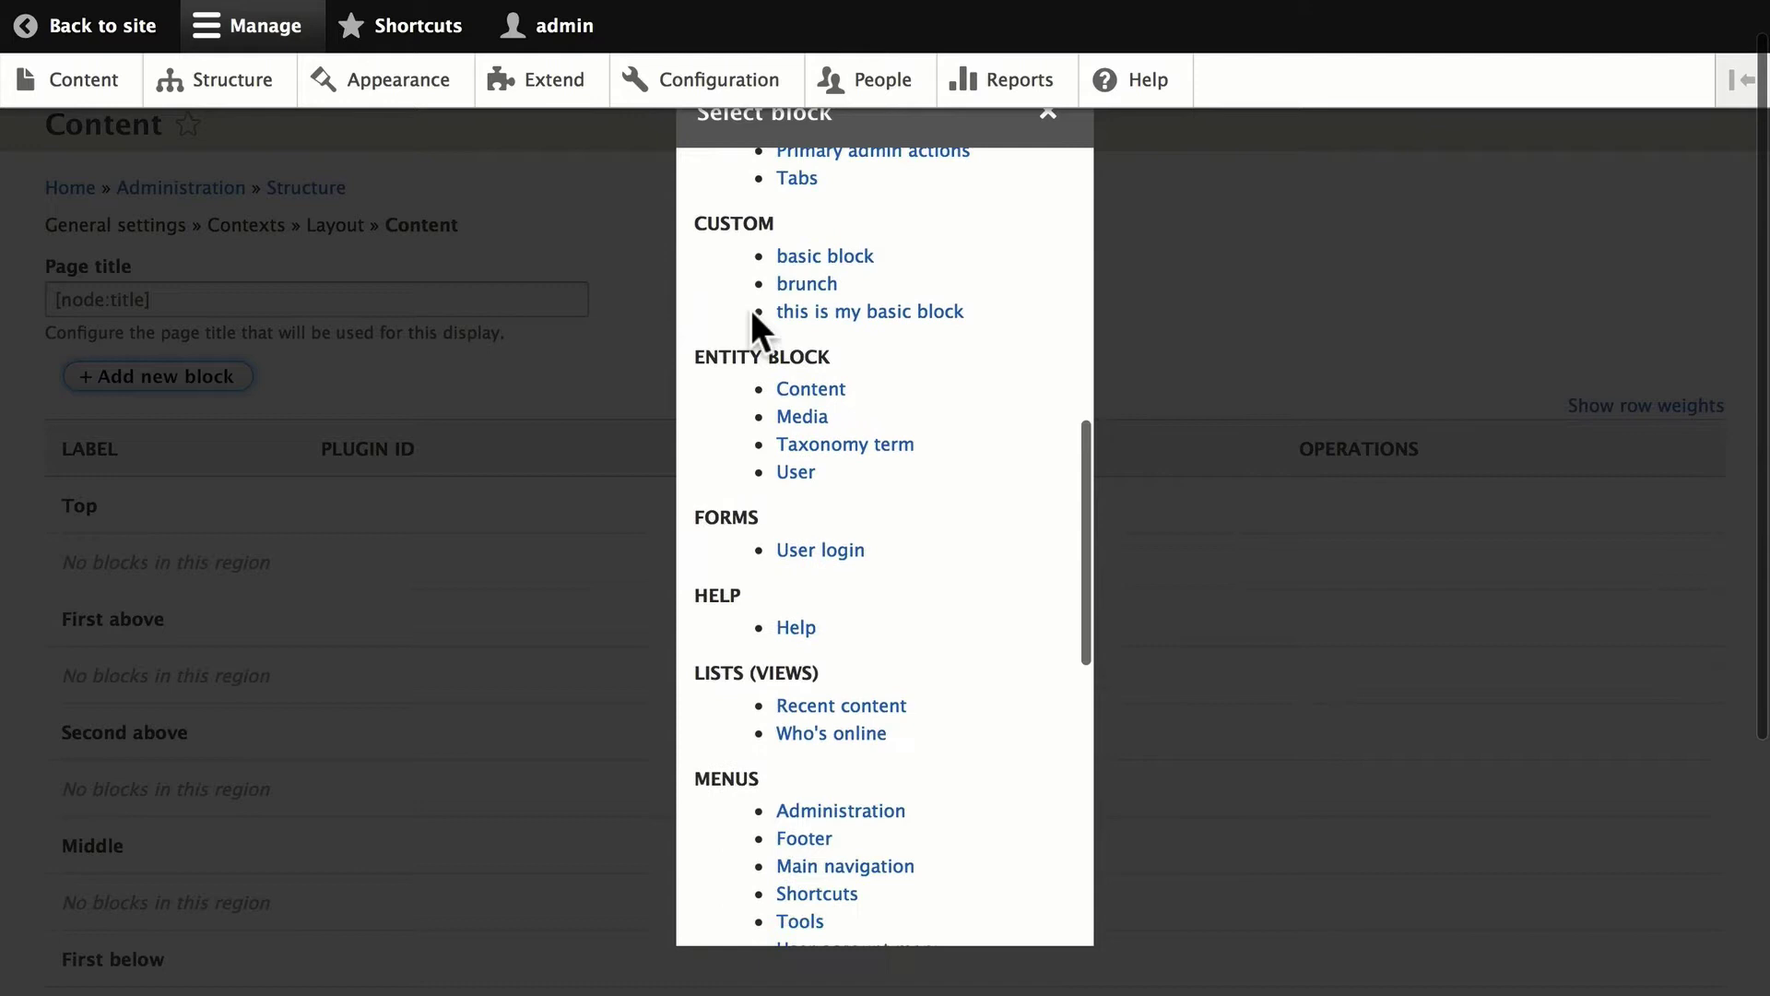
scroll(750, 306, down, 1)
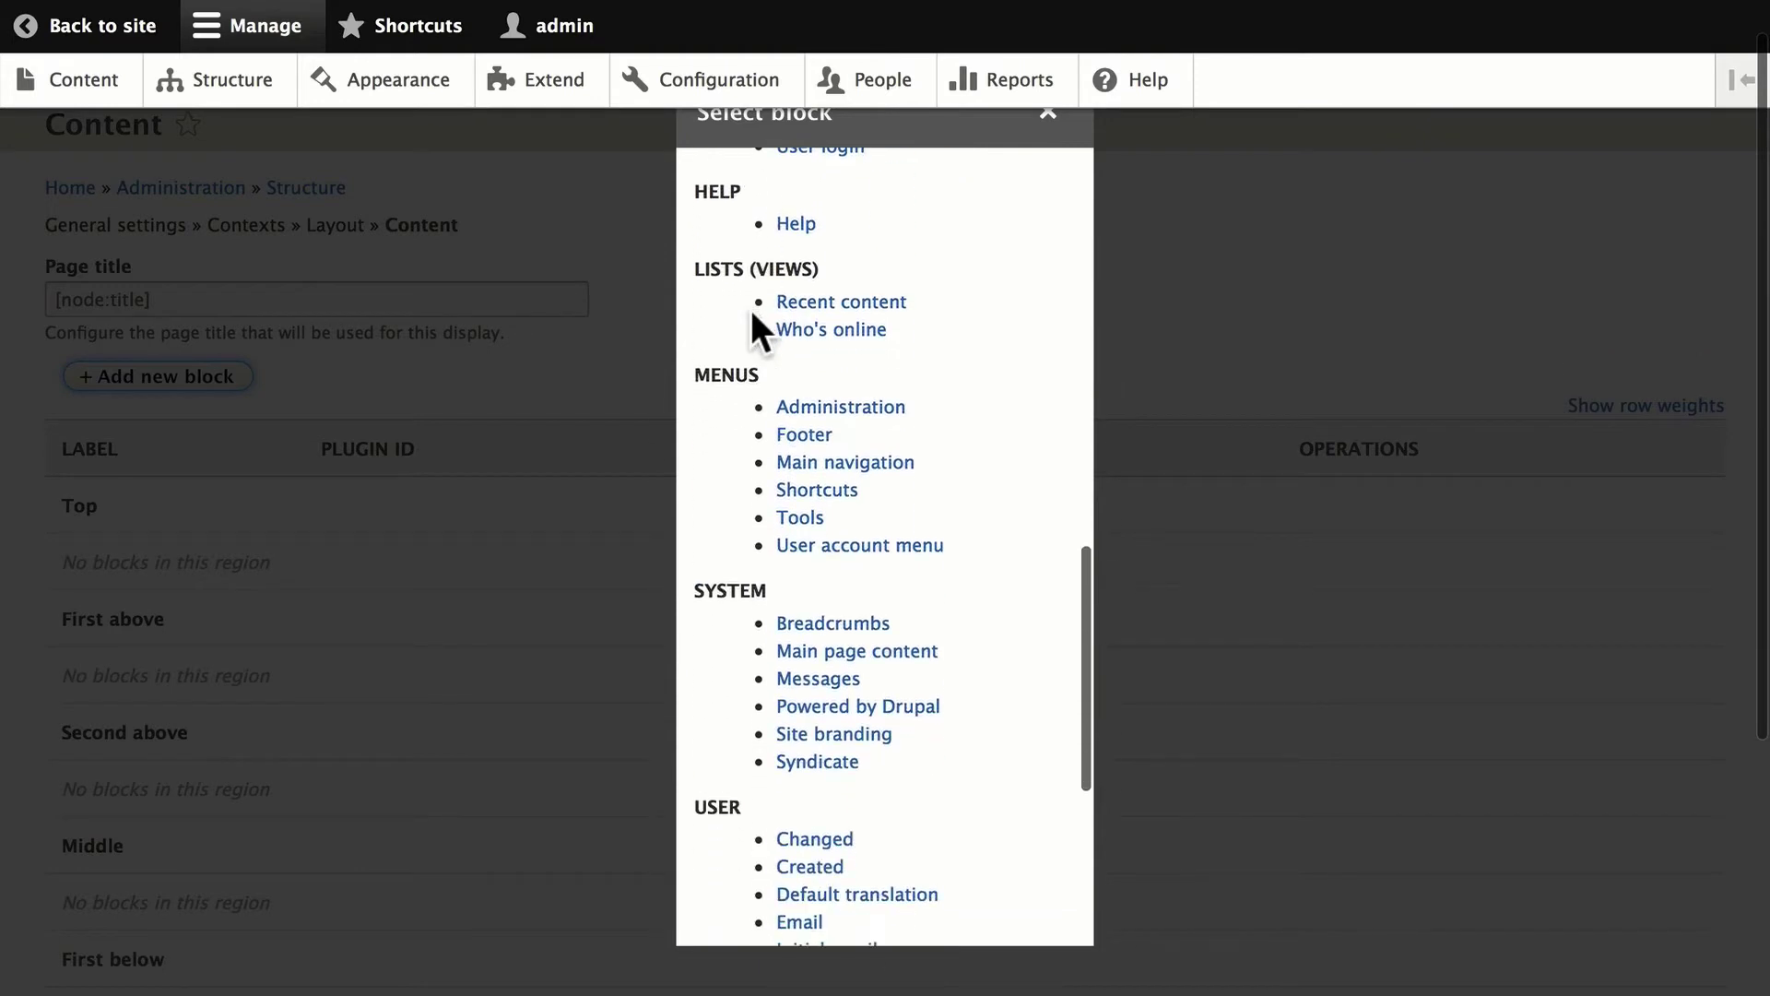
click(816, 304)
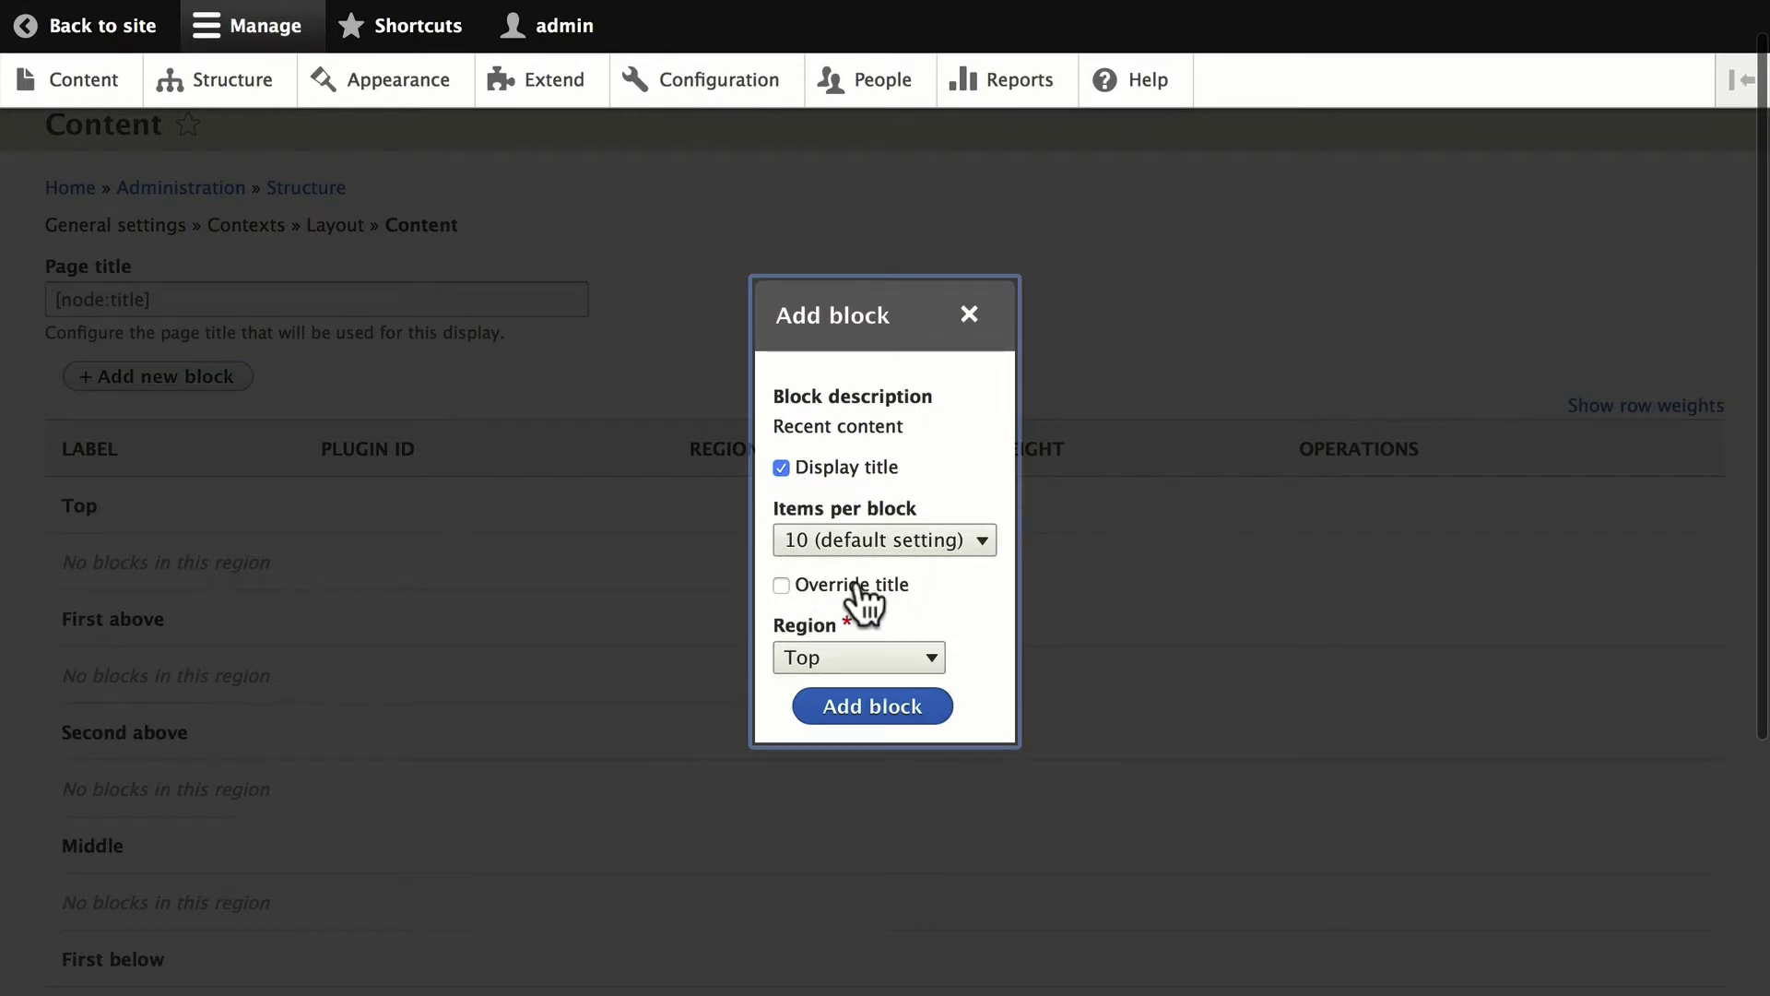
click(852, 659)
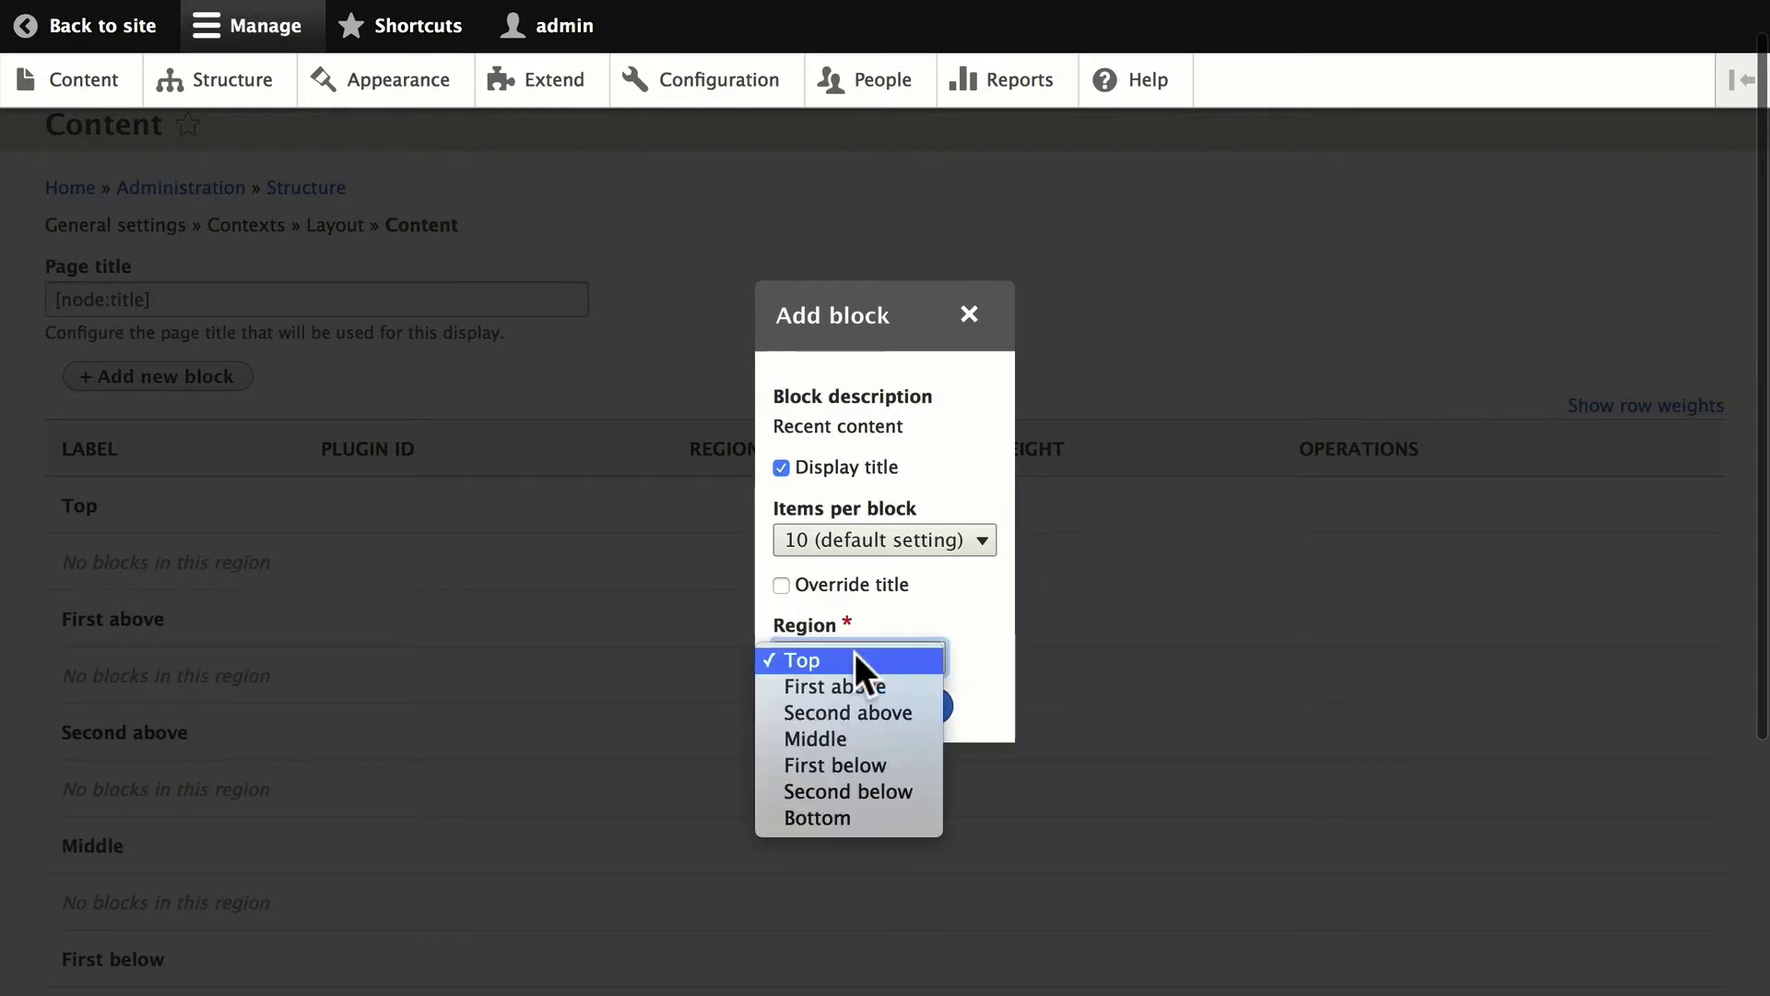
click(846, 713)
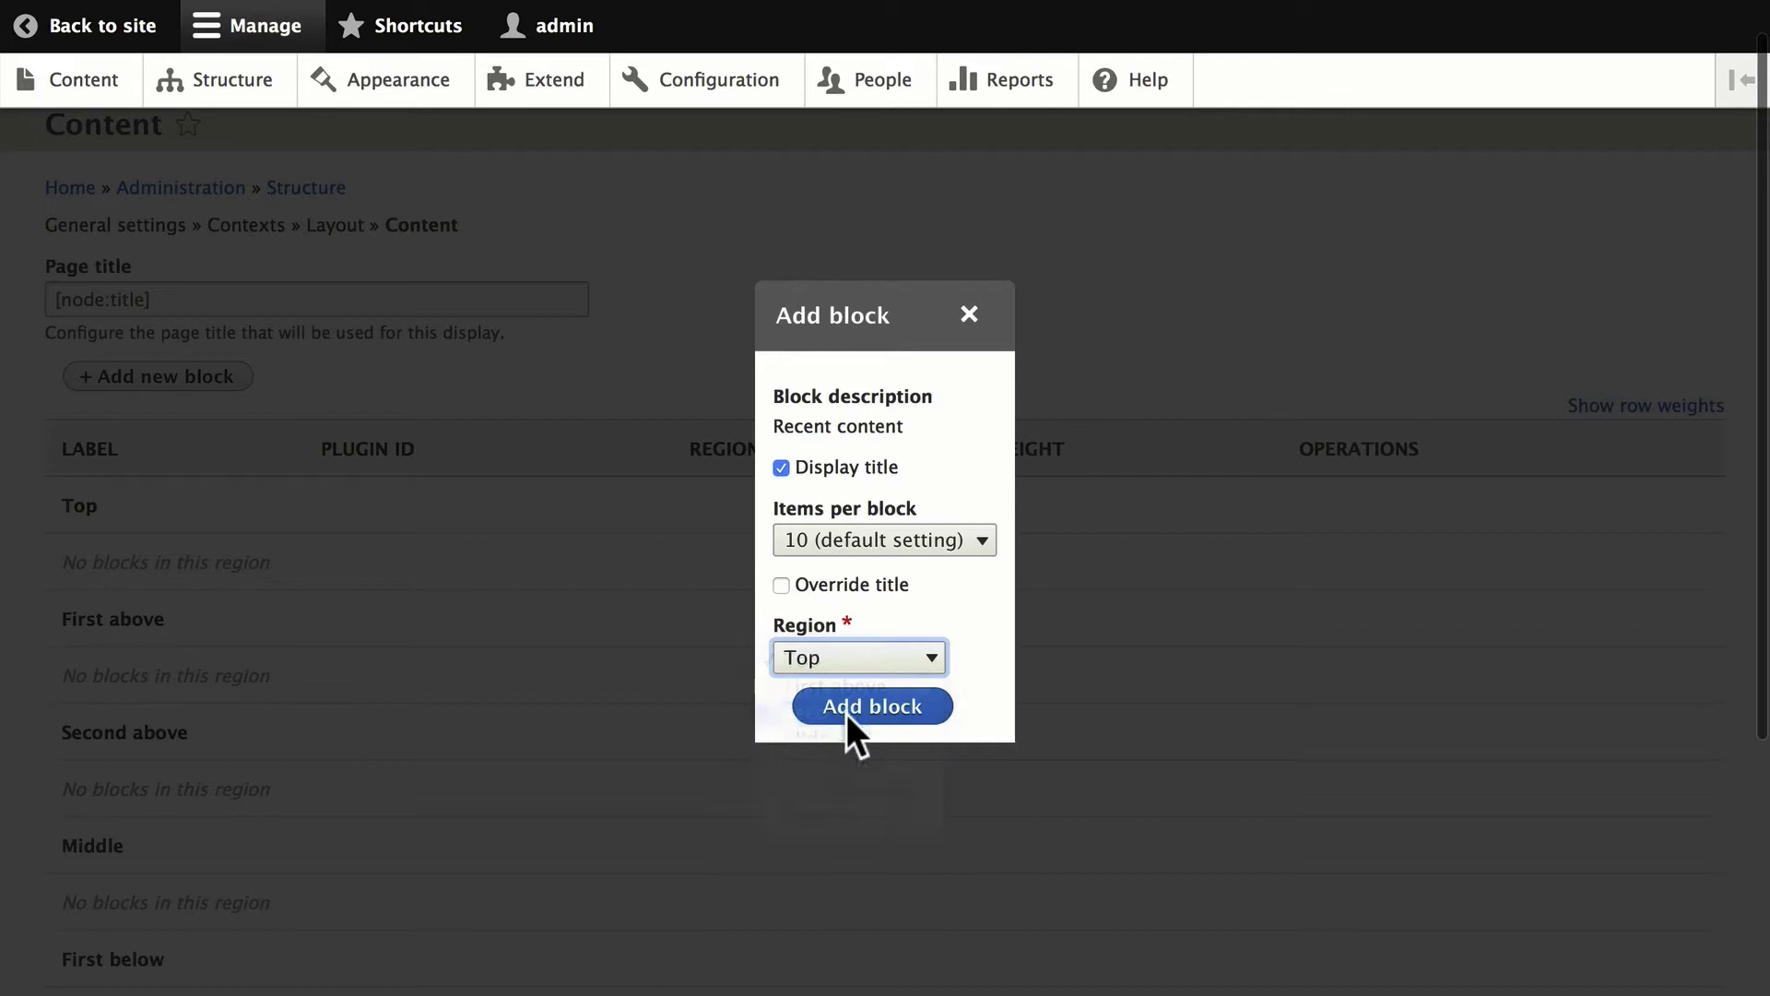
click(872, 708)
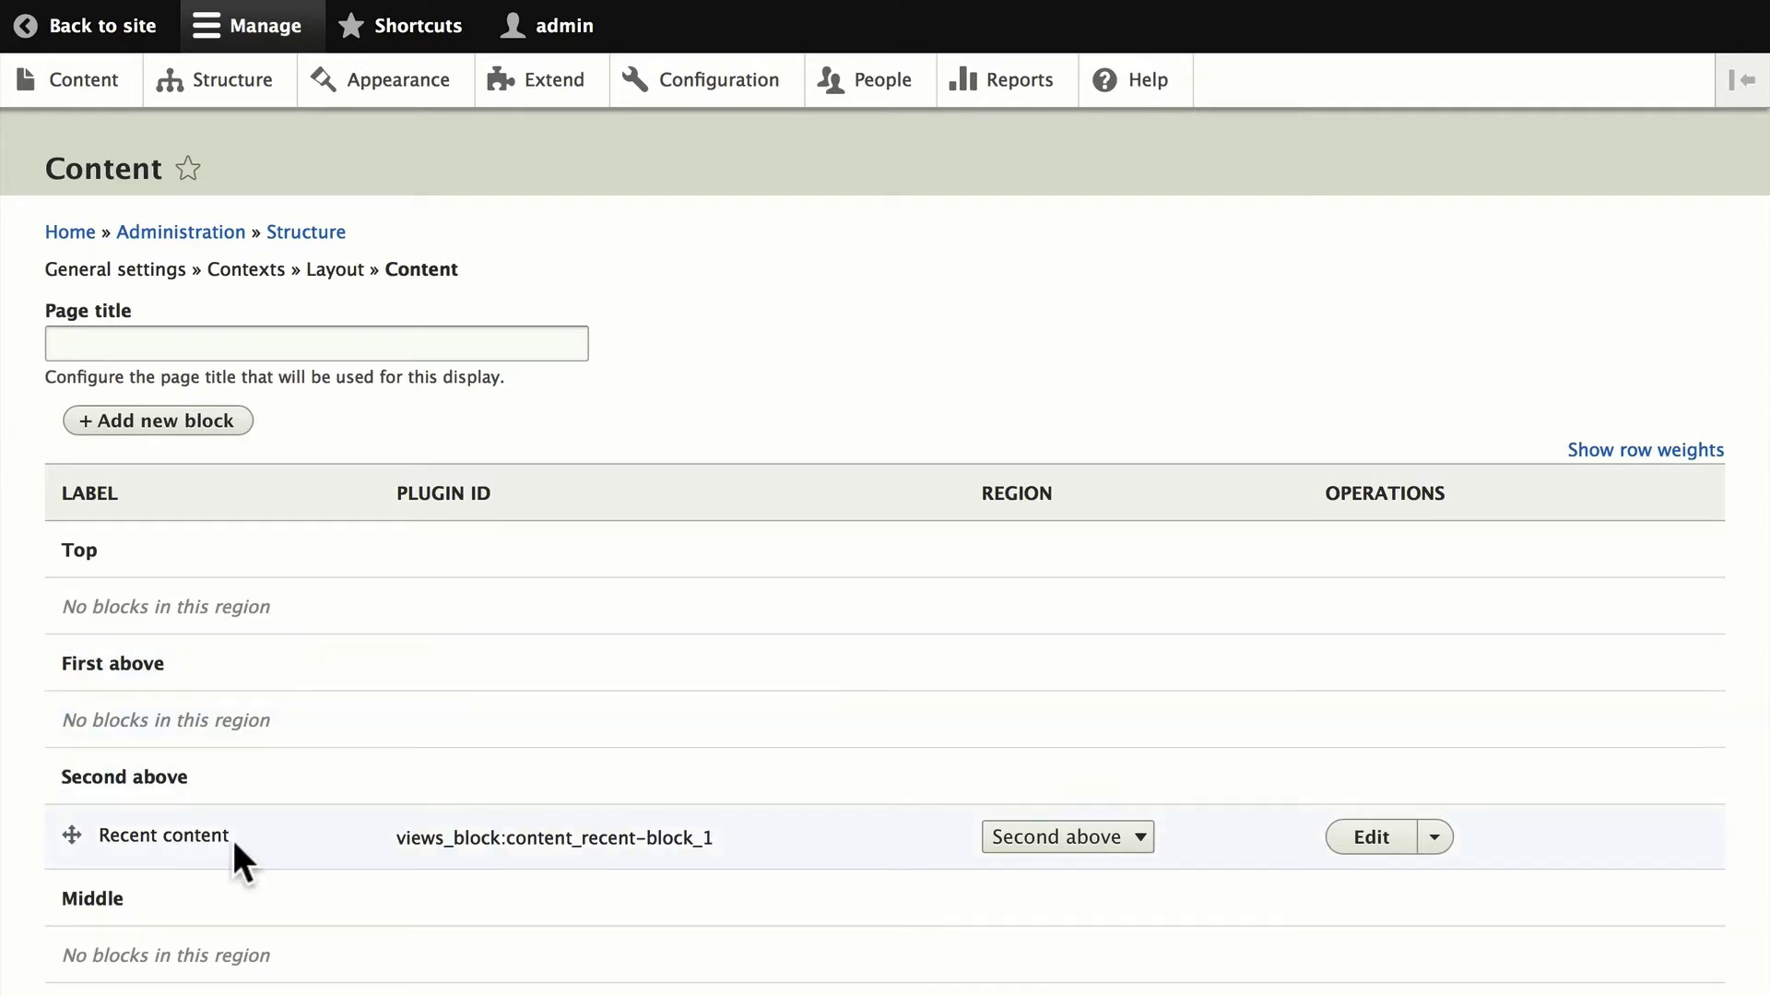
Step: Finish arranging the blocks and save the Recent Content layout with Update and save
mouse_move(68, 830)
mouse_down()
mouse_move(70, 735)
mouse_move(67, 811)
mouse_up()
scroll(66, 830, down, 5)
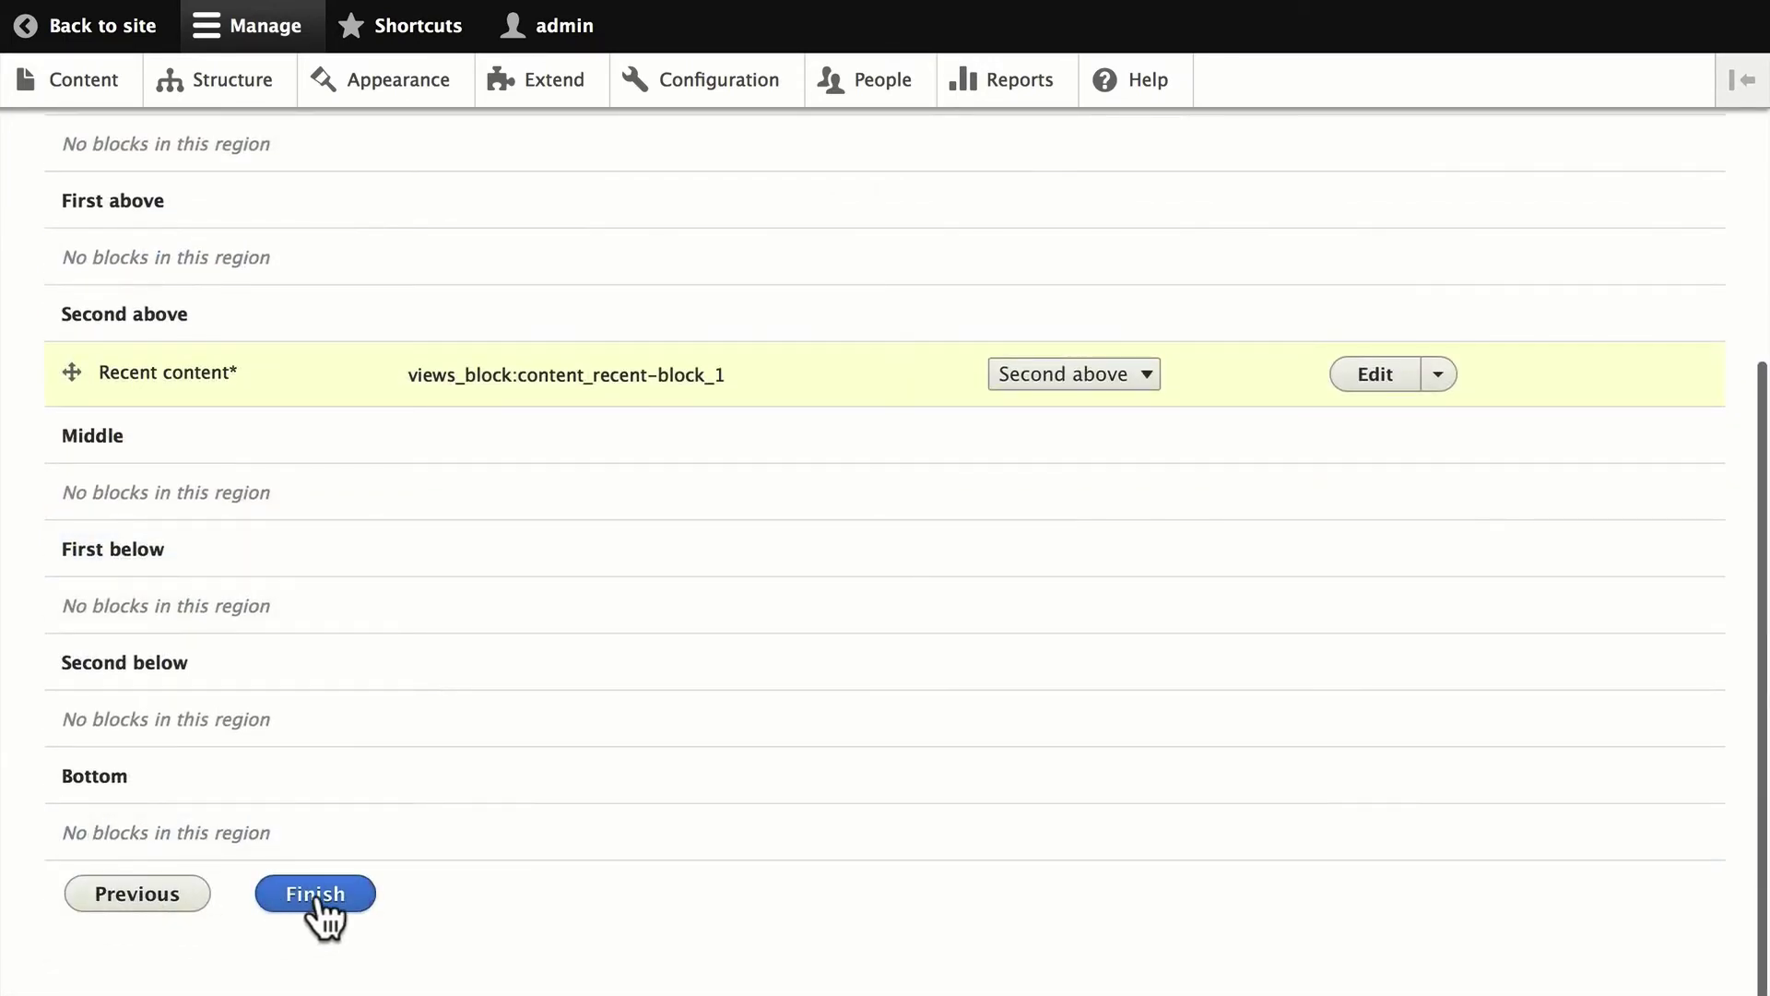
click(316, 899)
click(494, 880)
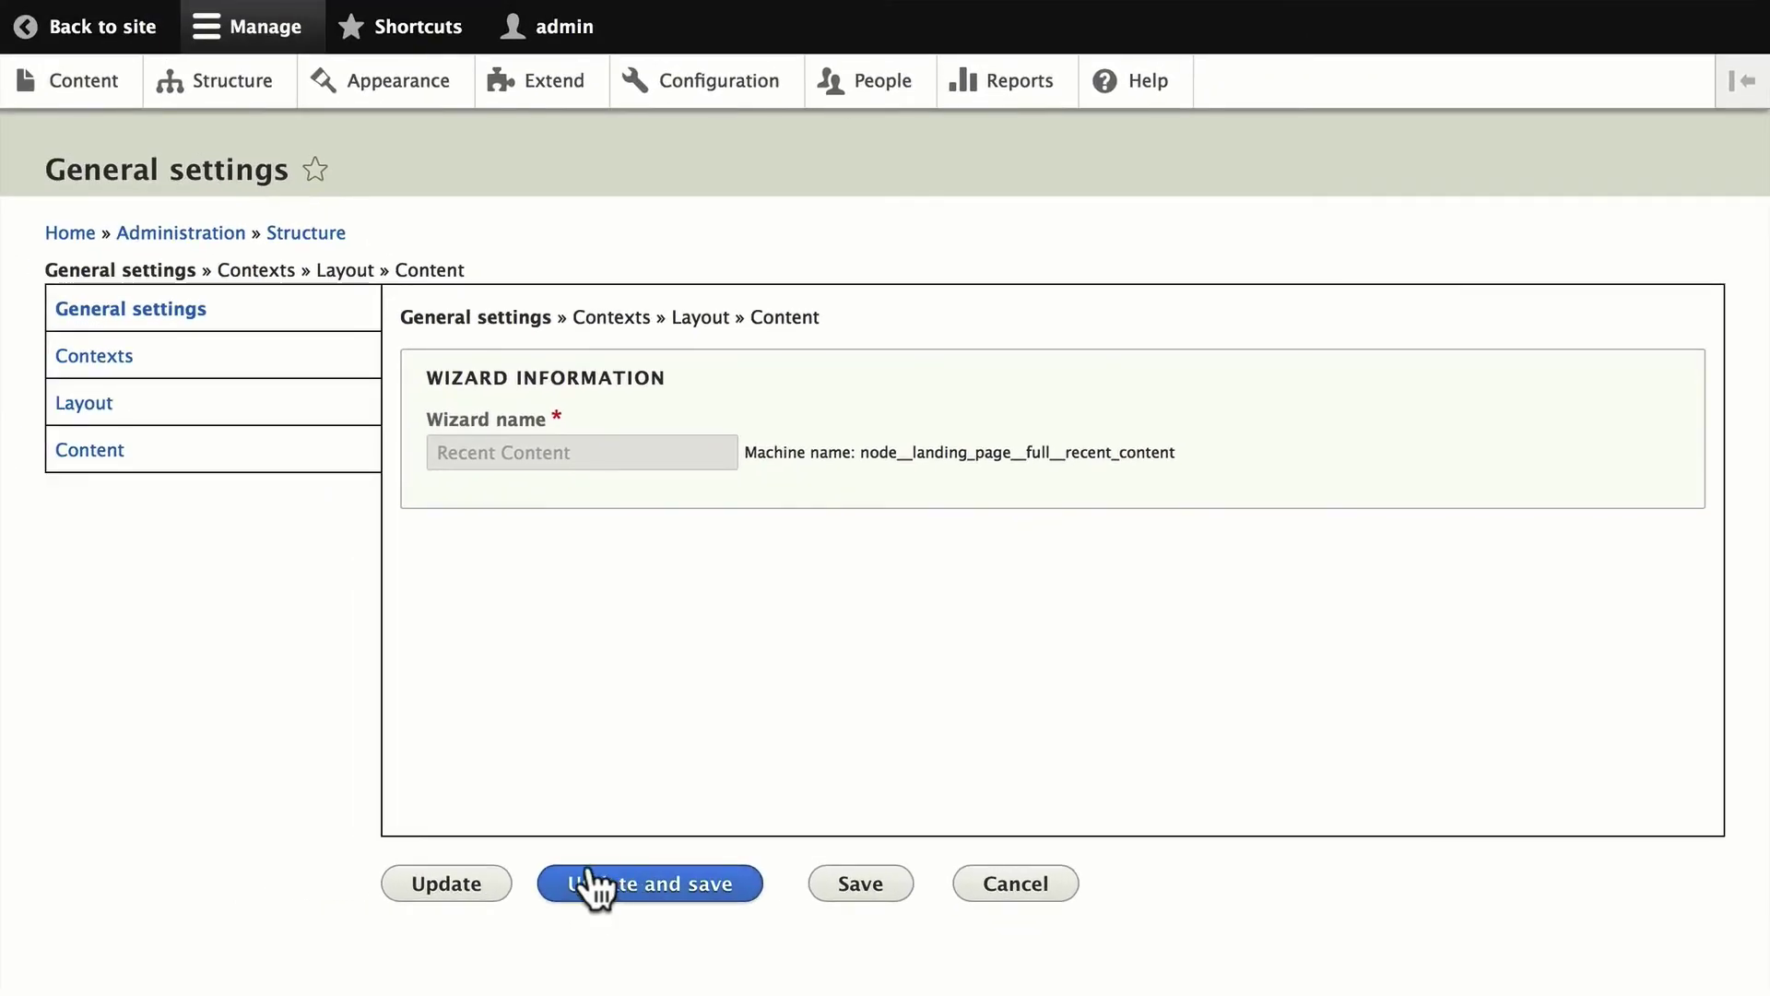
Step: Start a new Landing page using the Recent Content layout, titled 'My First Landing Page'
click(81, 79)
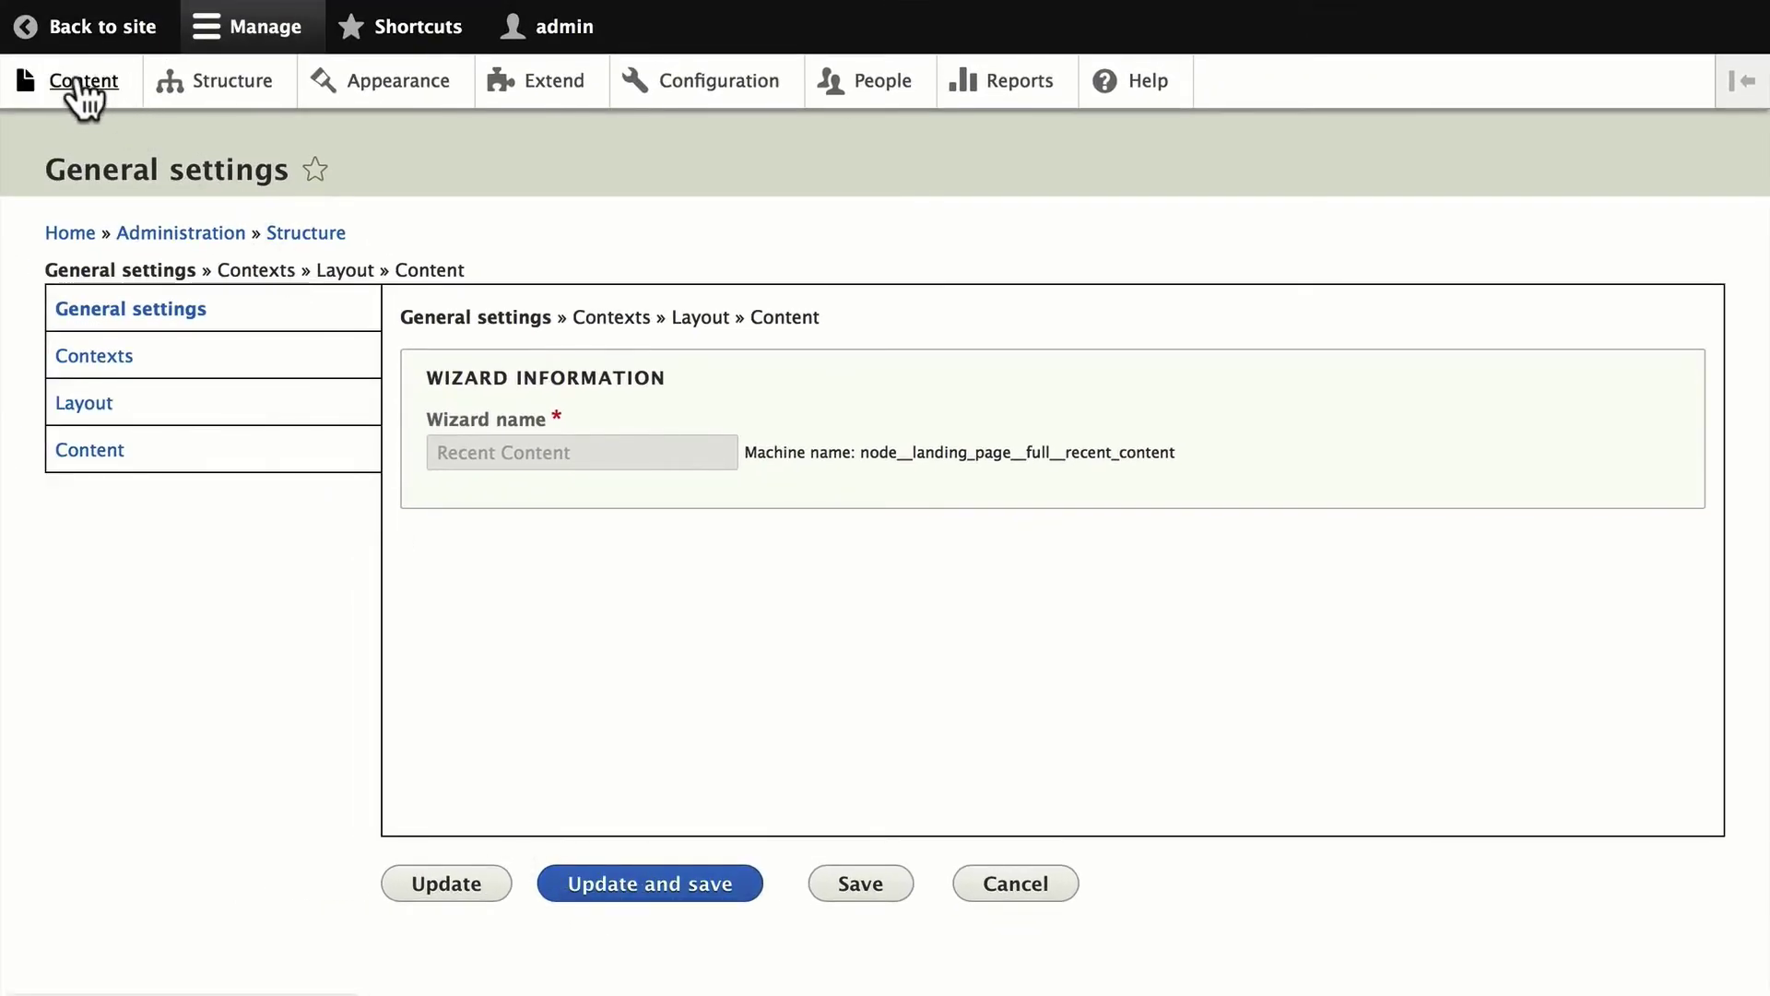
click(125, 362)
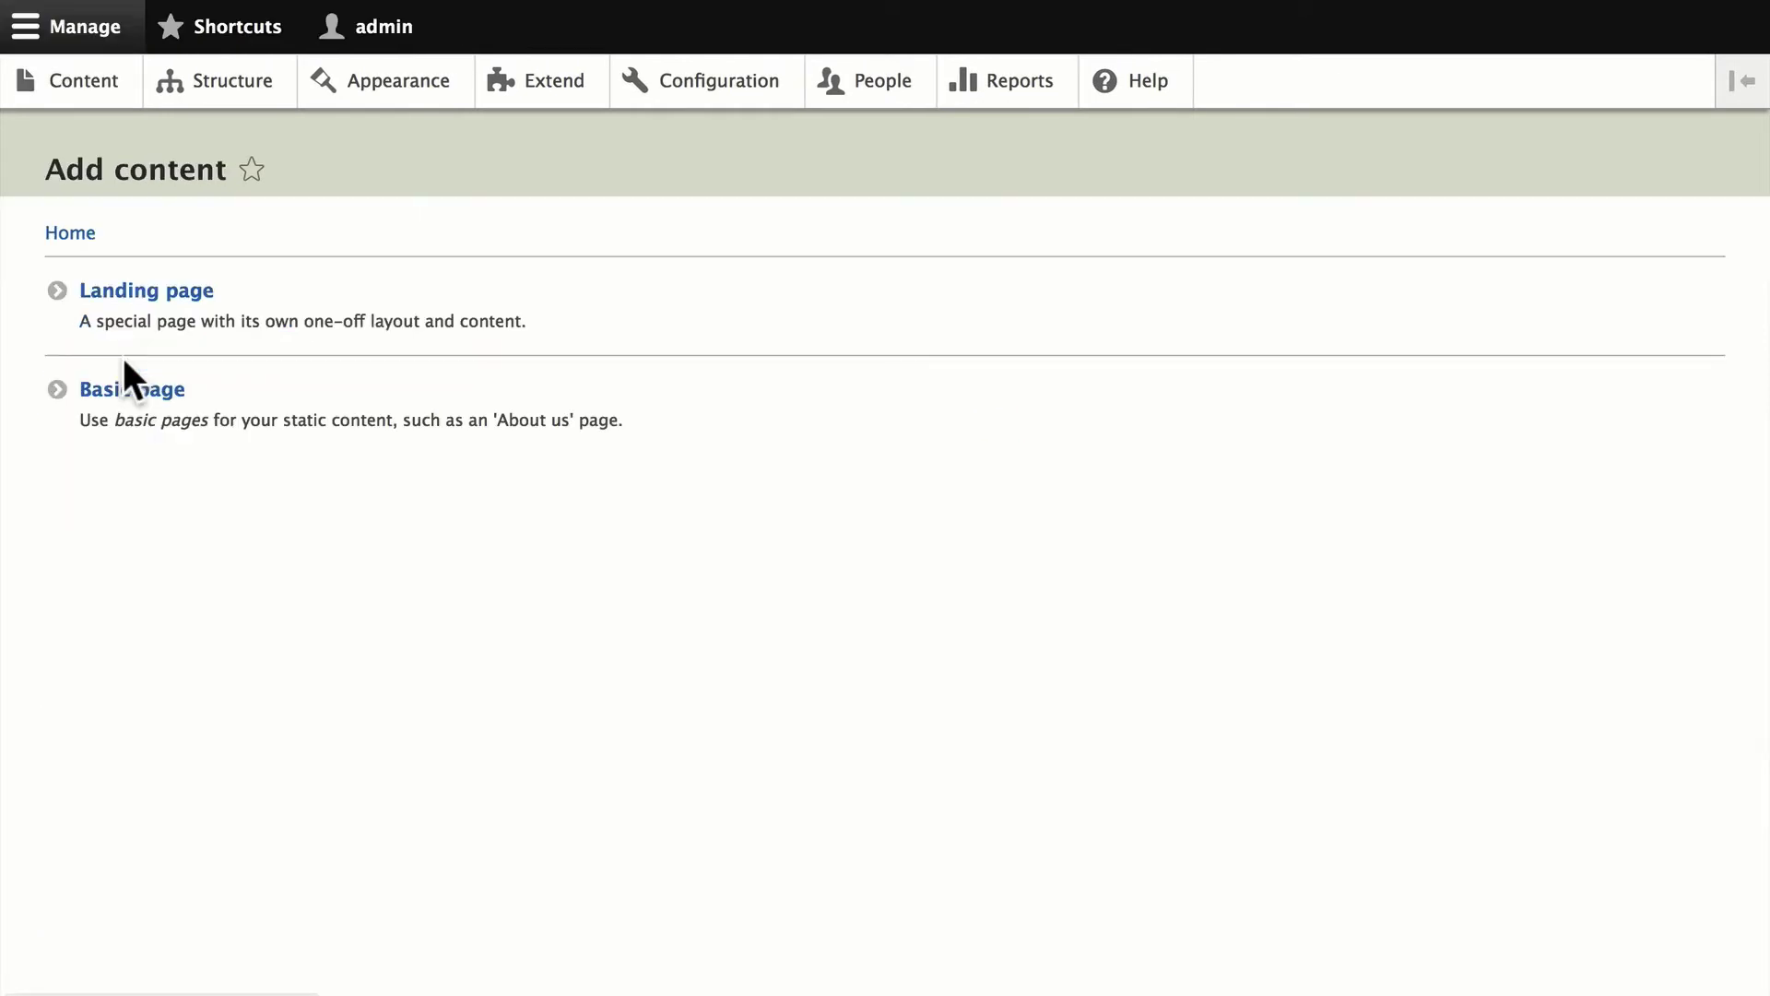
click(120, 293)
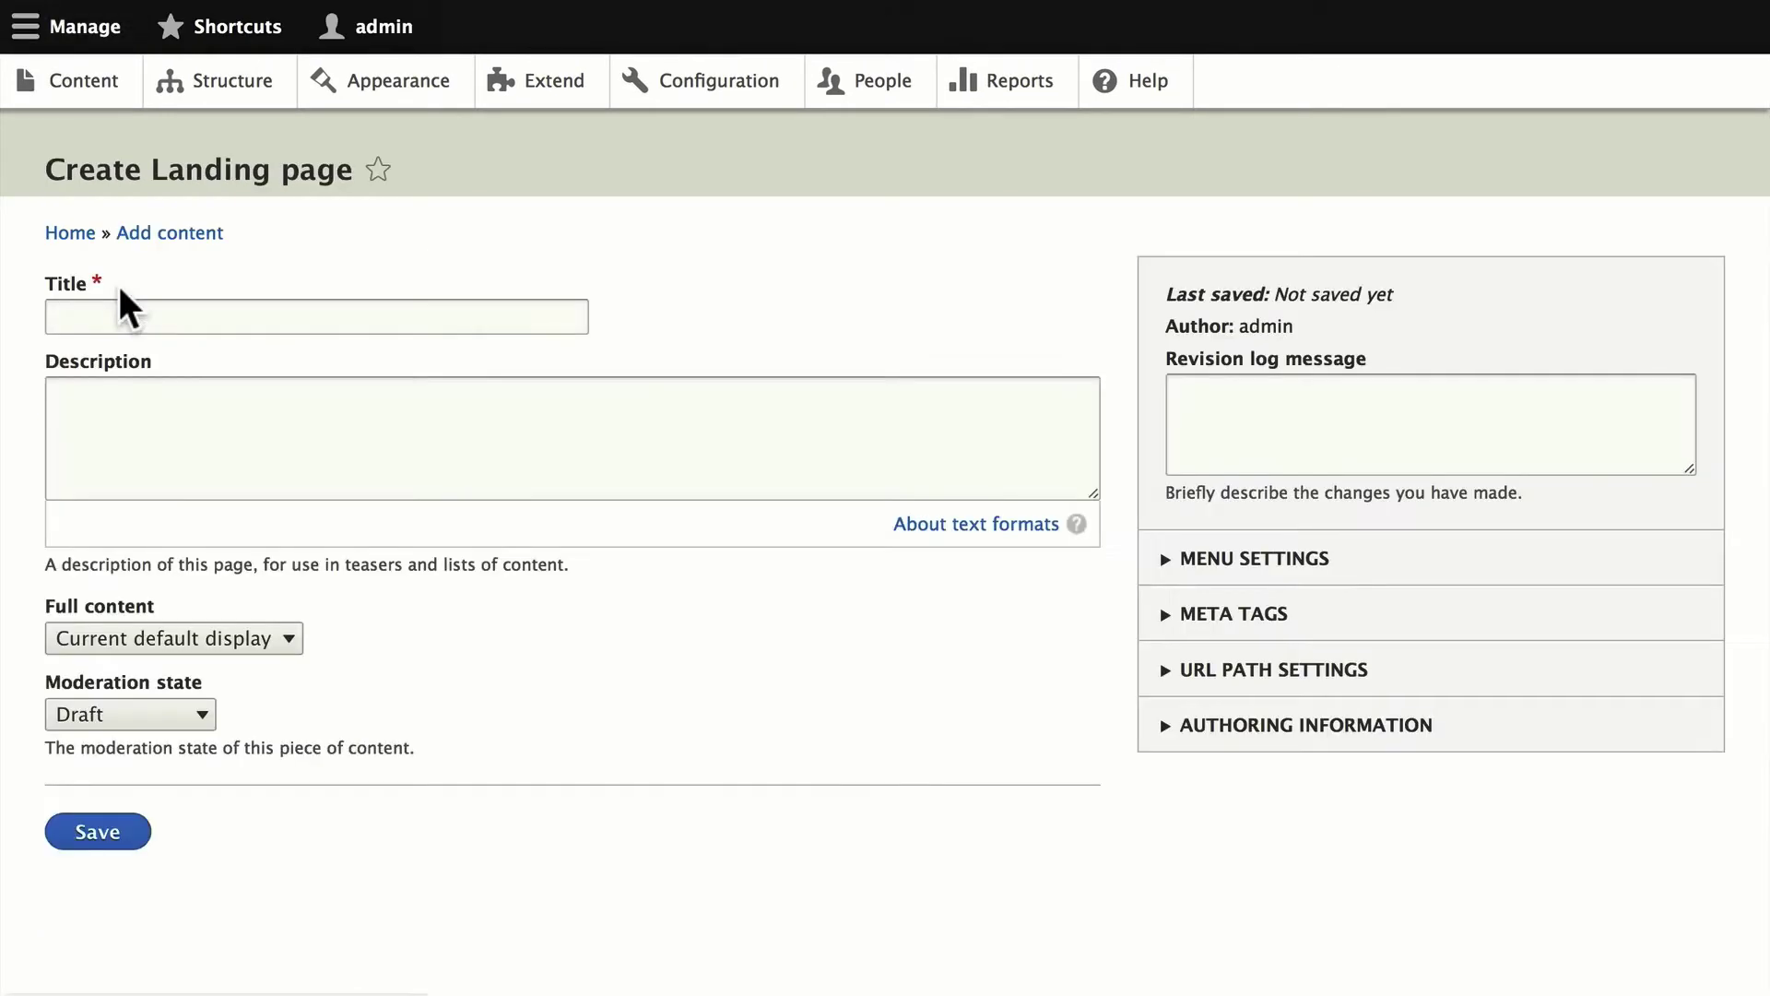
scroll(261, 829, down, 2)
click(261, 757)
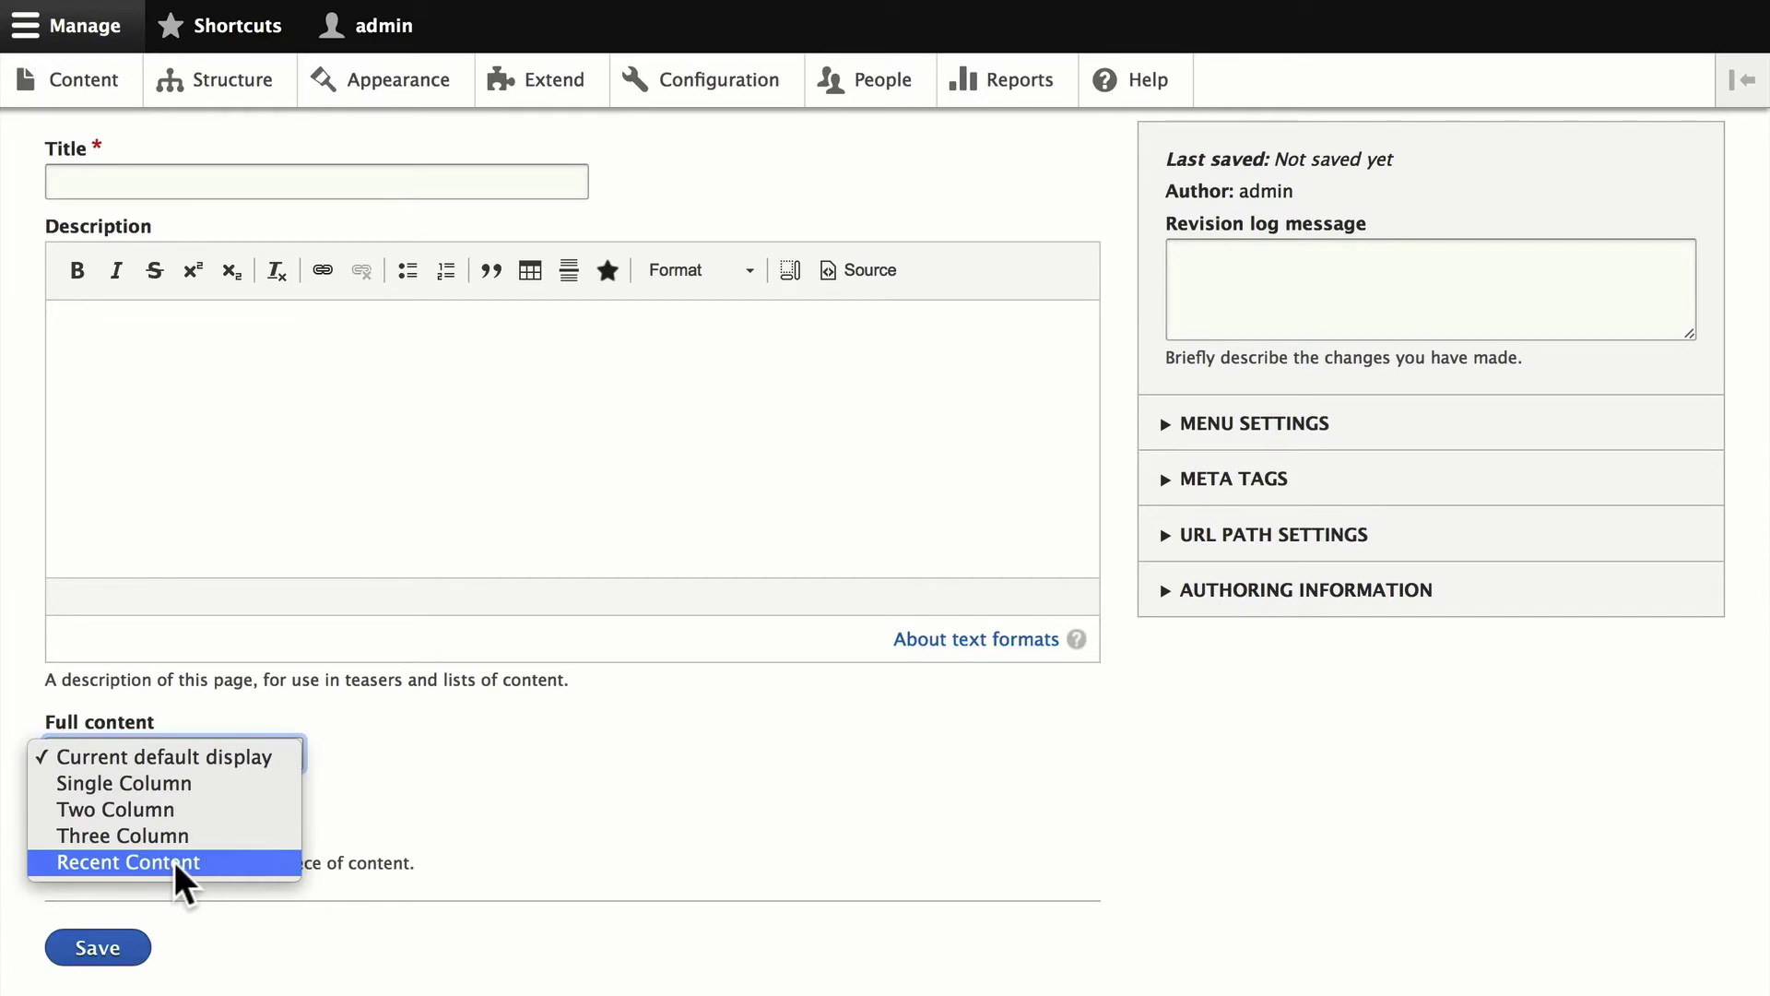
click(139, 862)
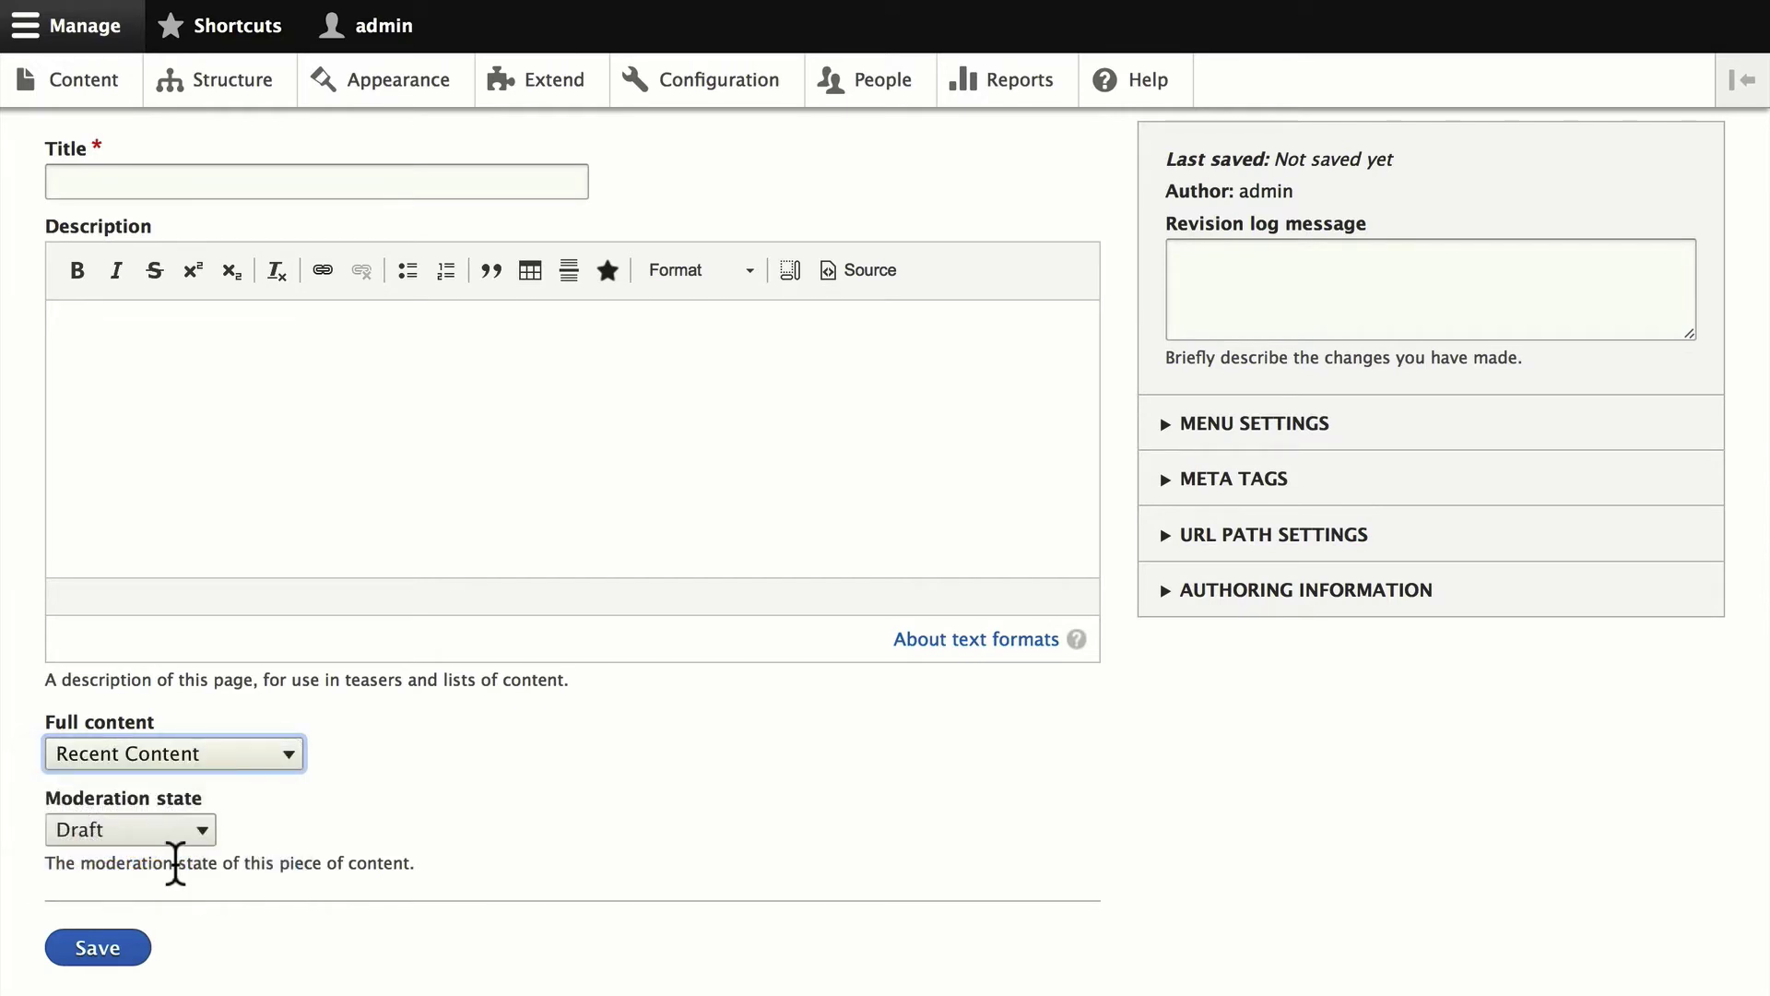
scroll(363, 842, up, 2)
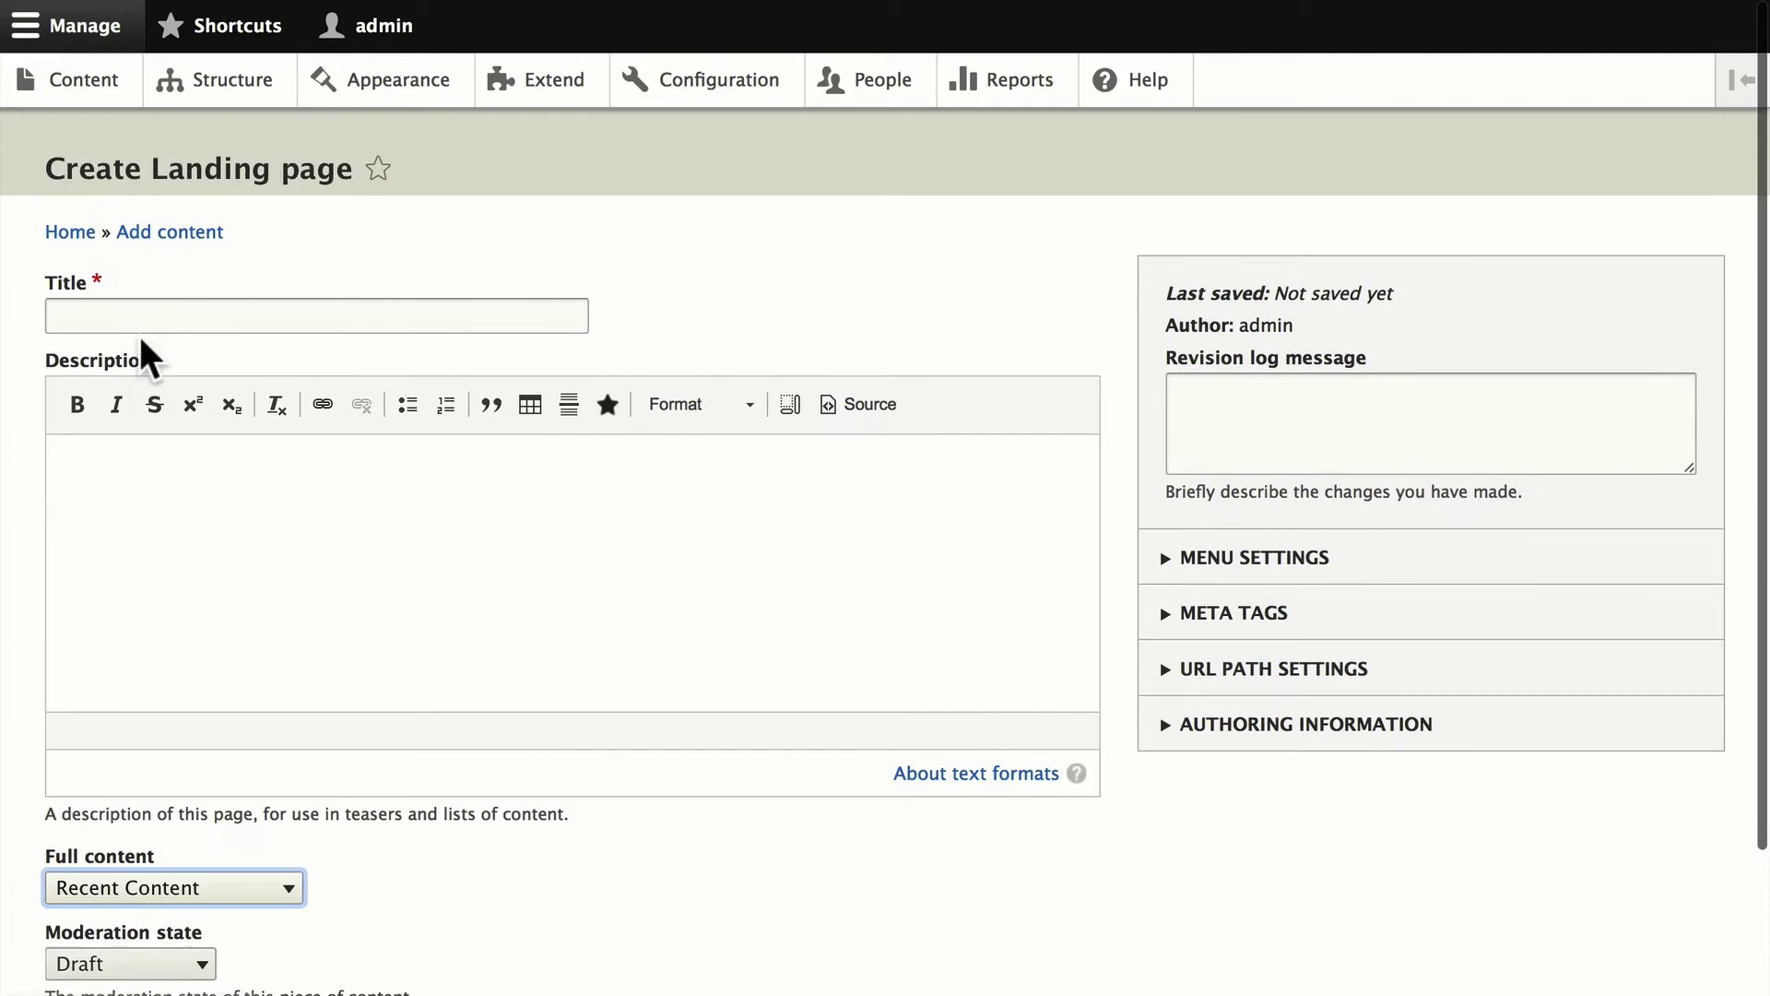
click(149, 321)
text(My)
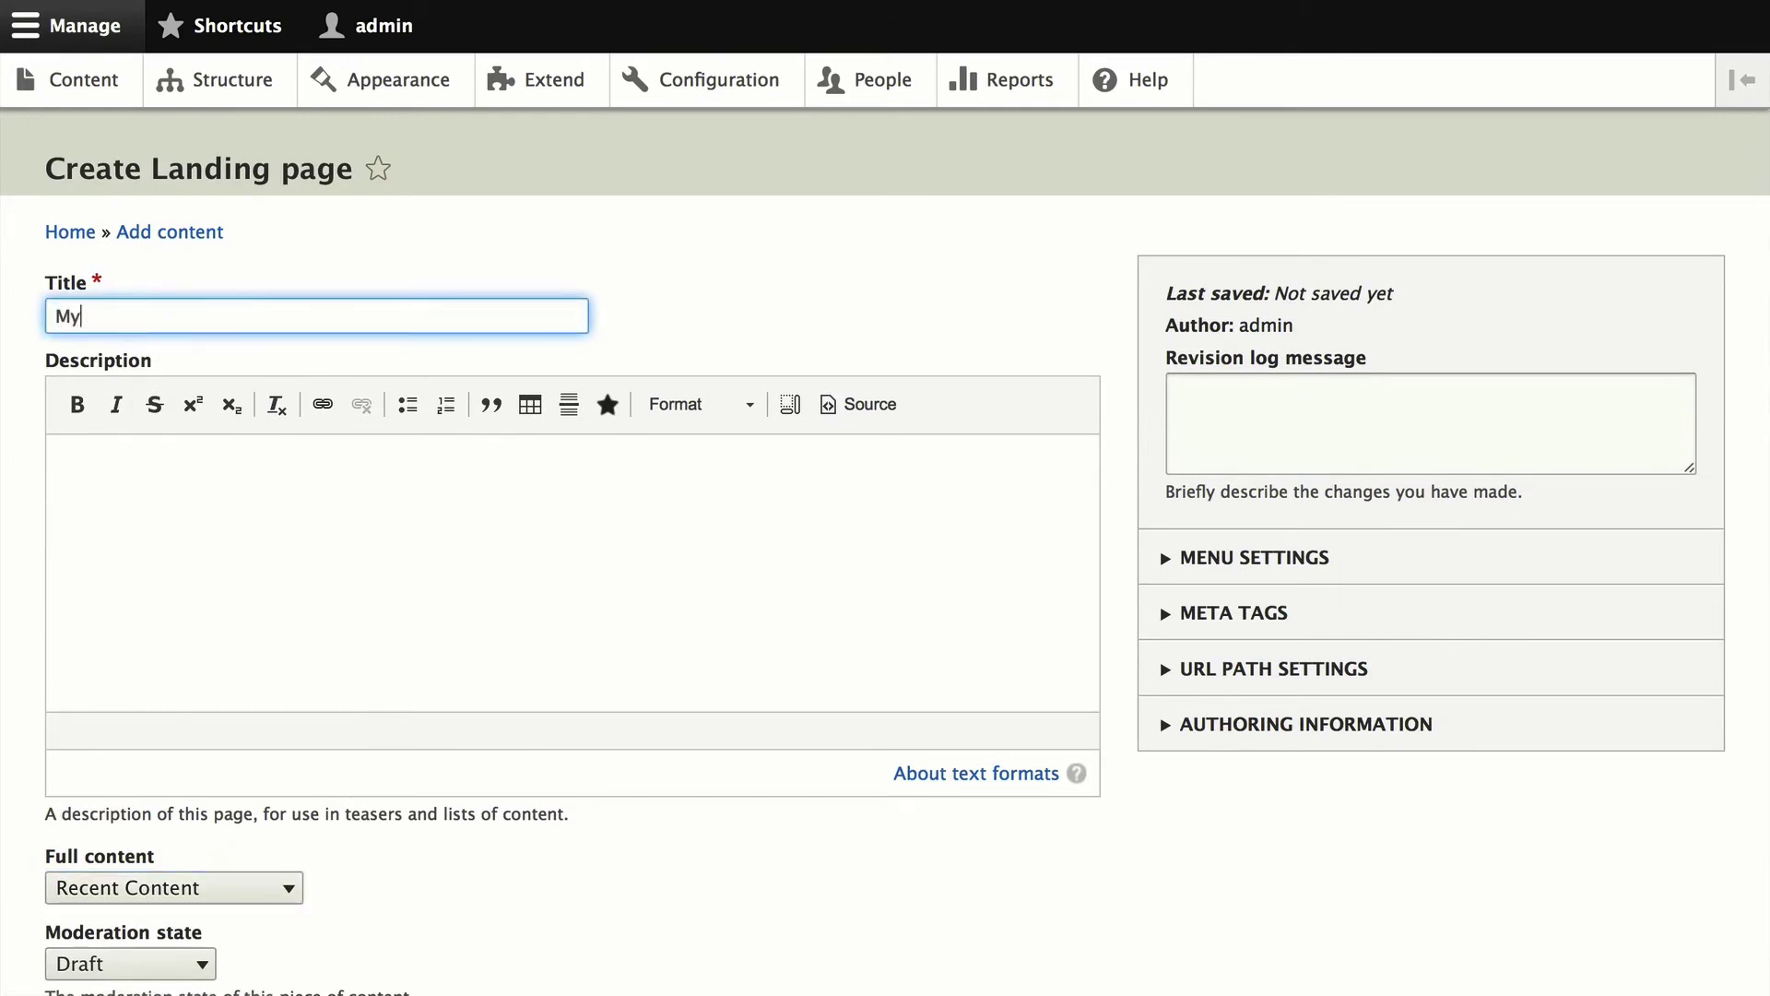
text( First Landing Page)
Step: Save the new landing page and bring up Manage Content's block categories
scroll(104, 885, down, 3)
click(101, 881)
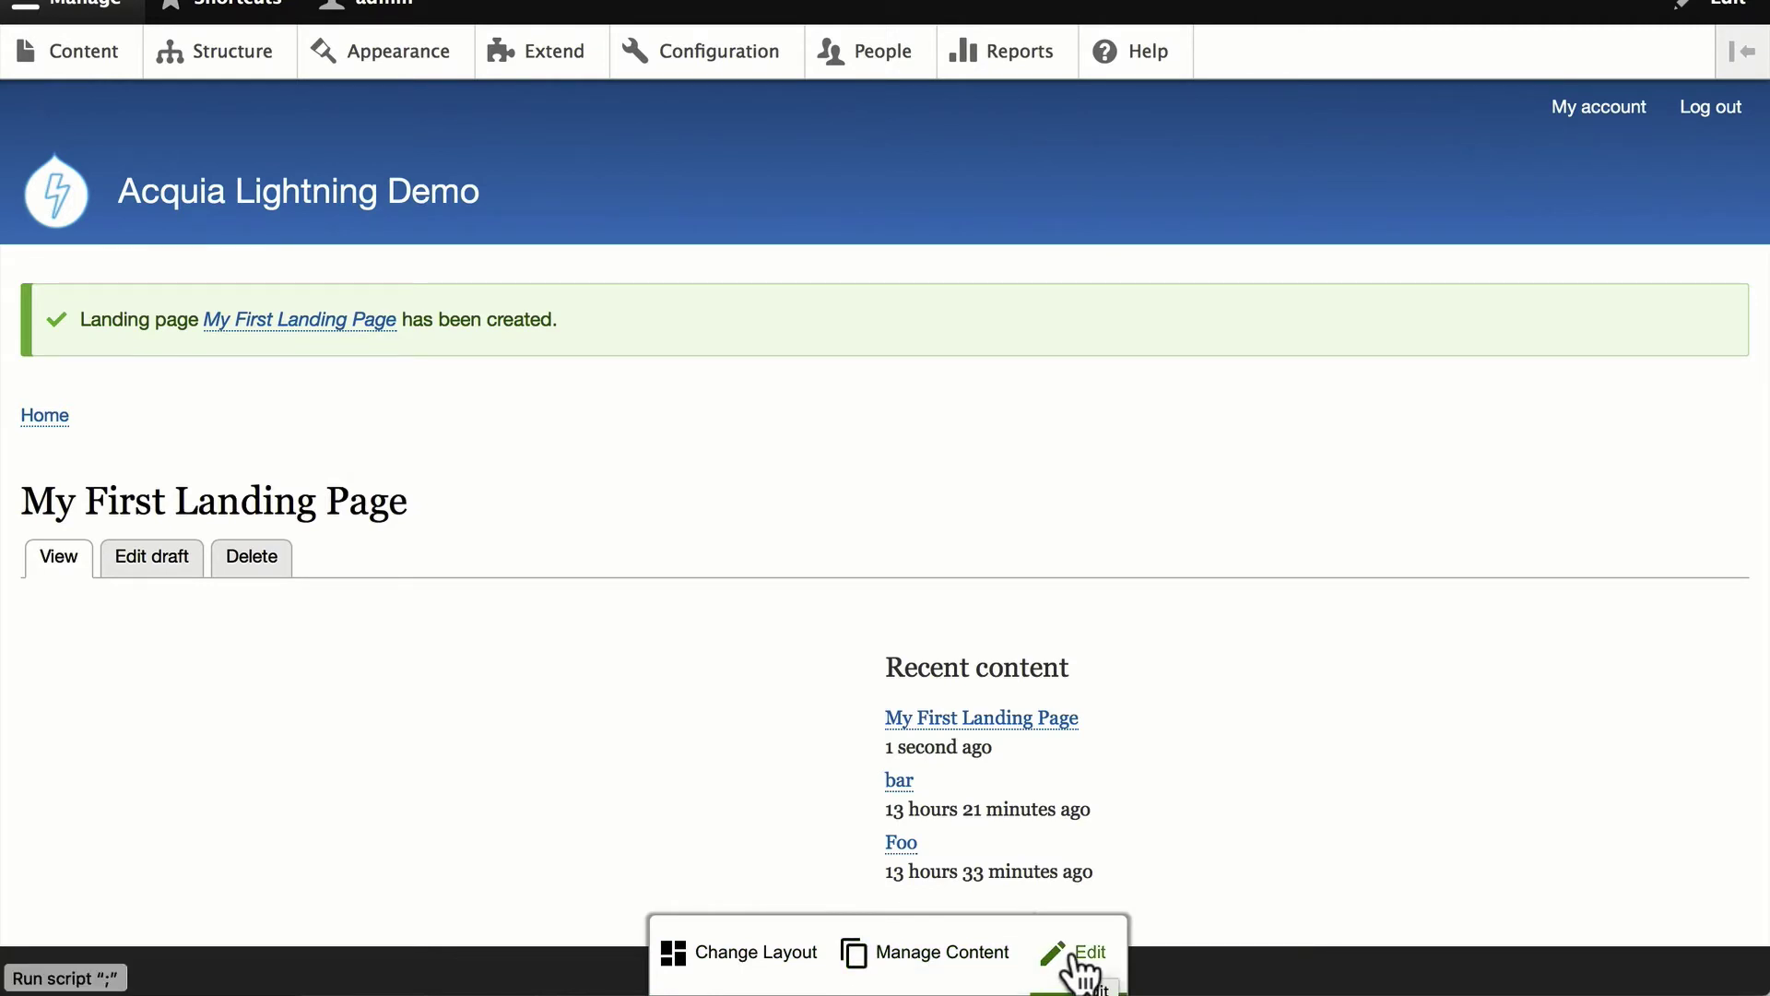
click(931, 963)
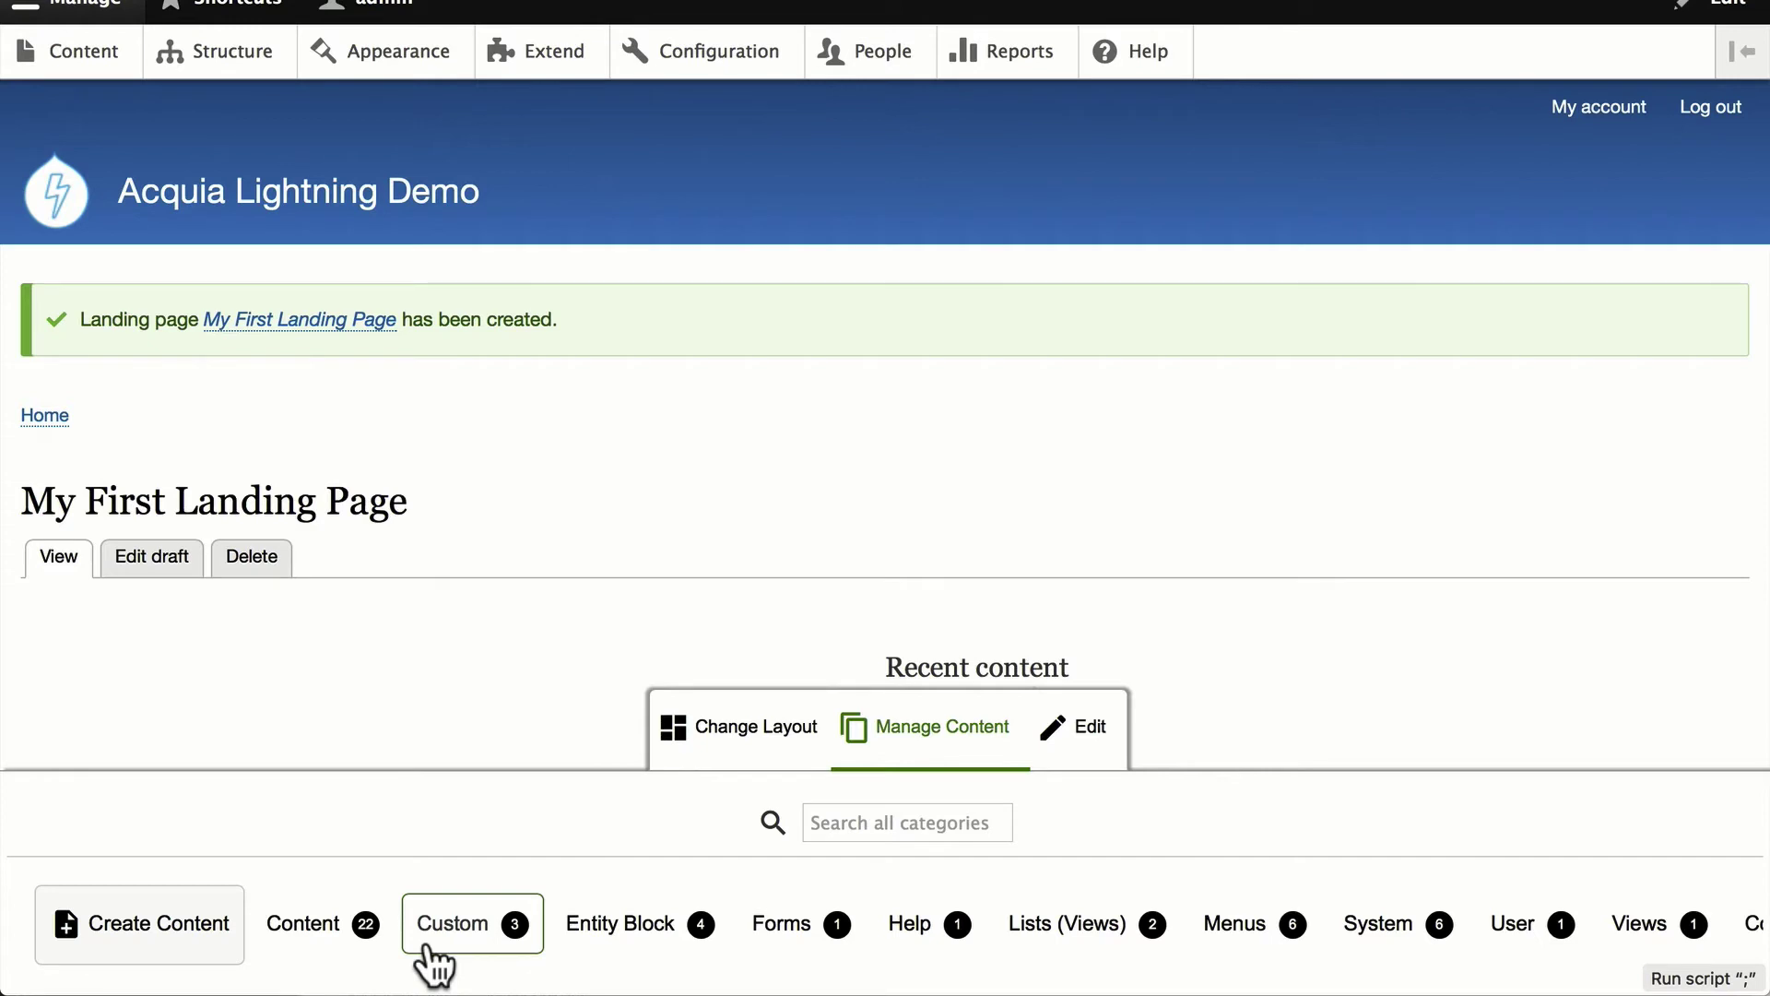
Step: Start a new basic block with description 'Left block for first landing page'
click(141, 924)
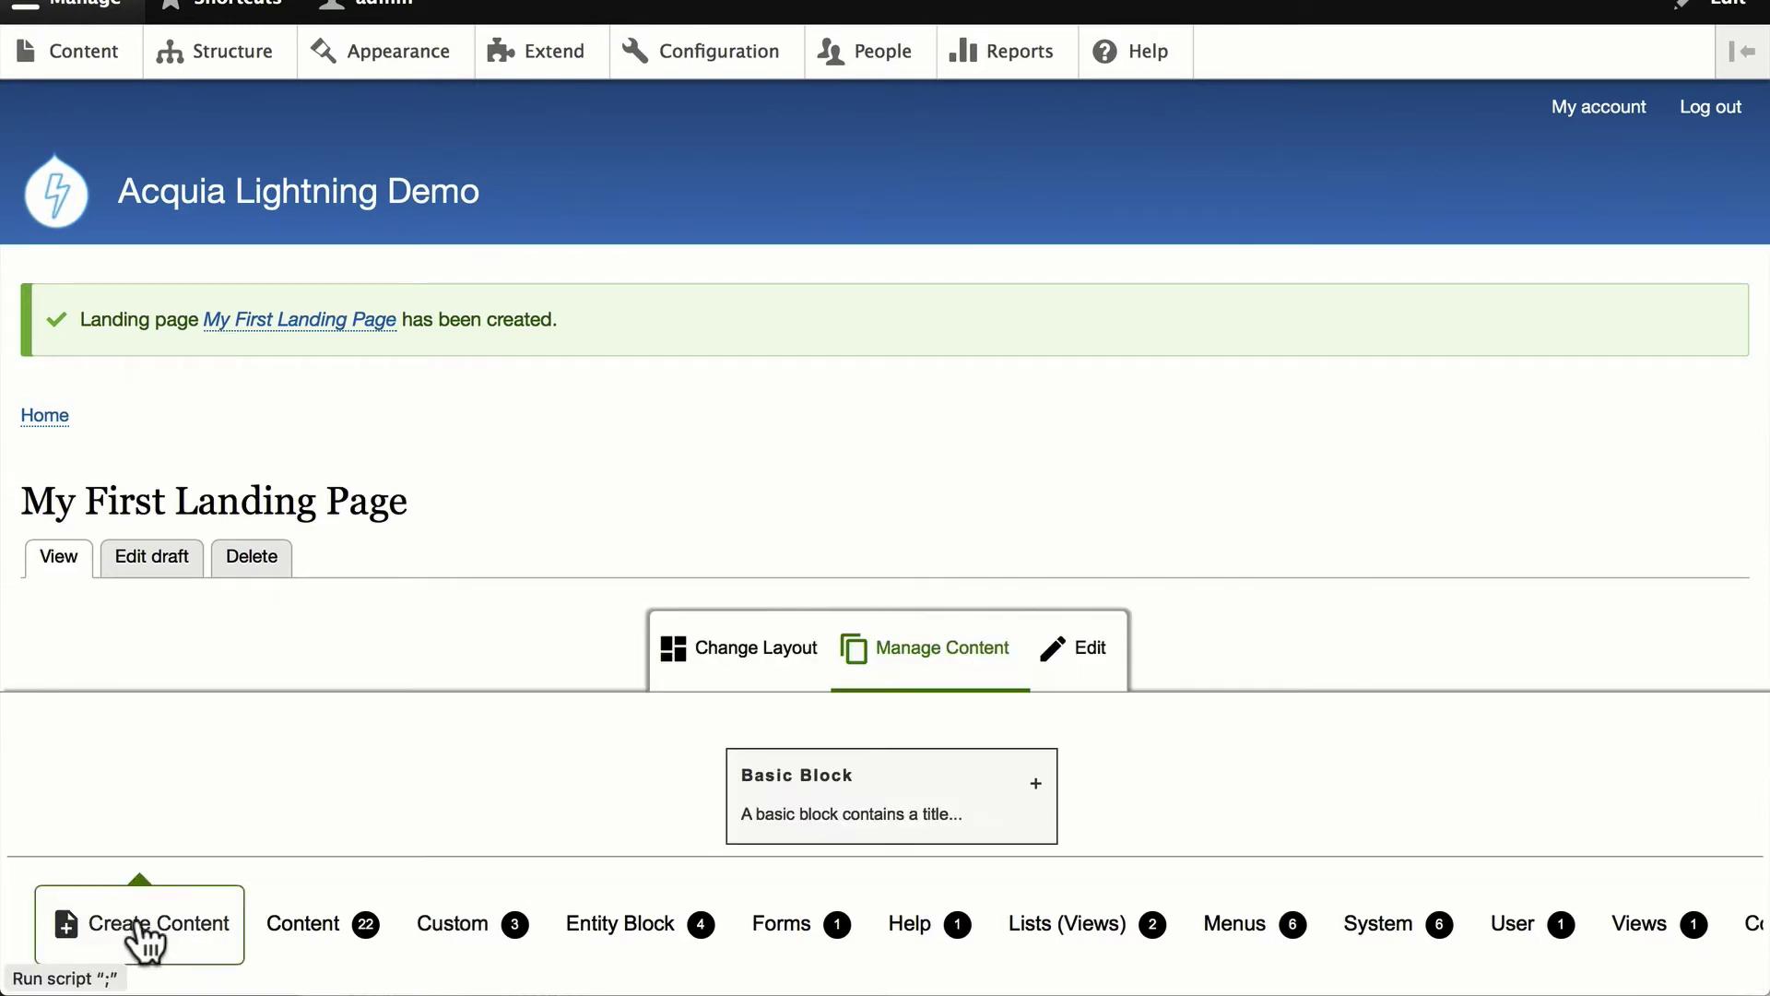
click(795, 793)
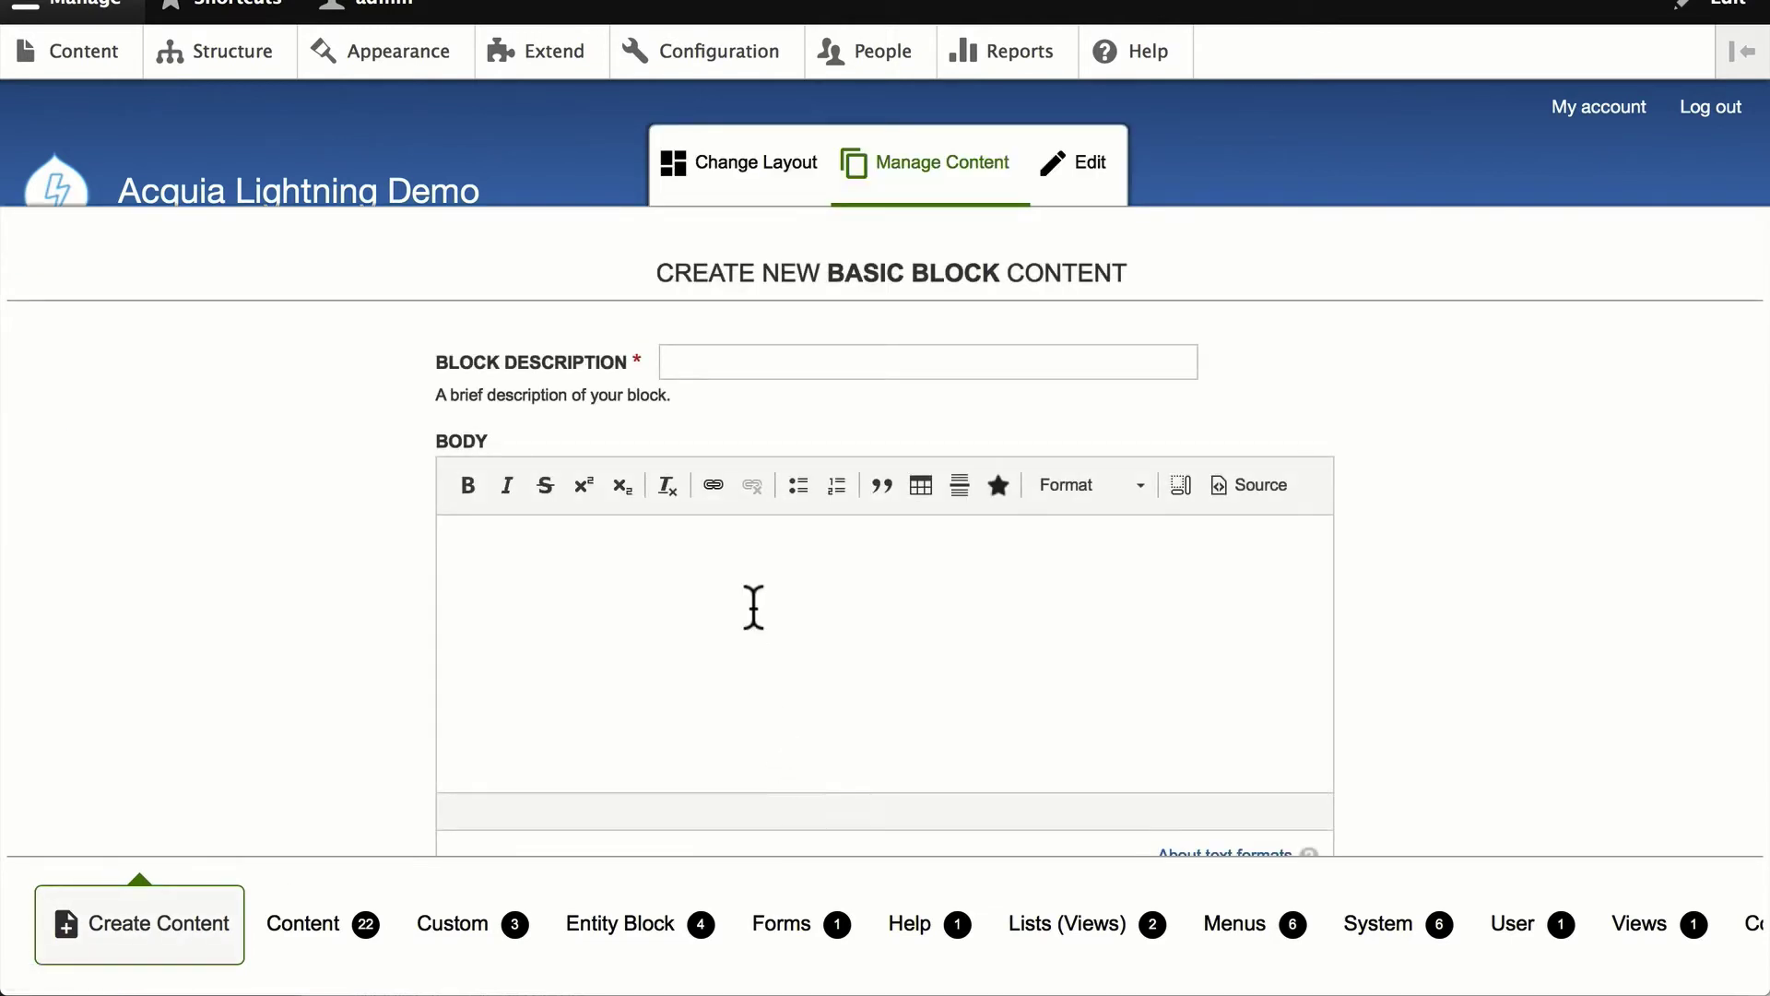
click(707, 361)
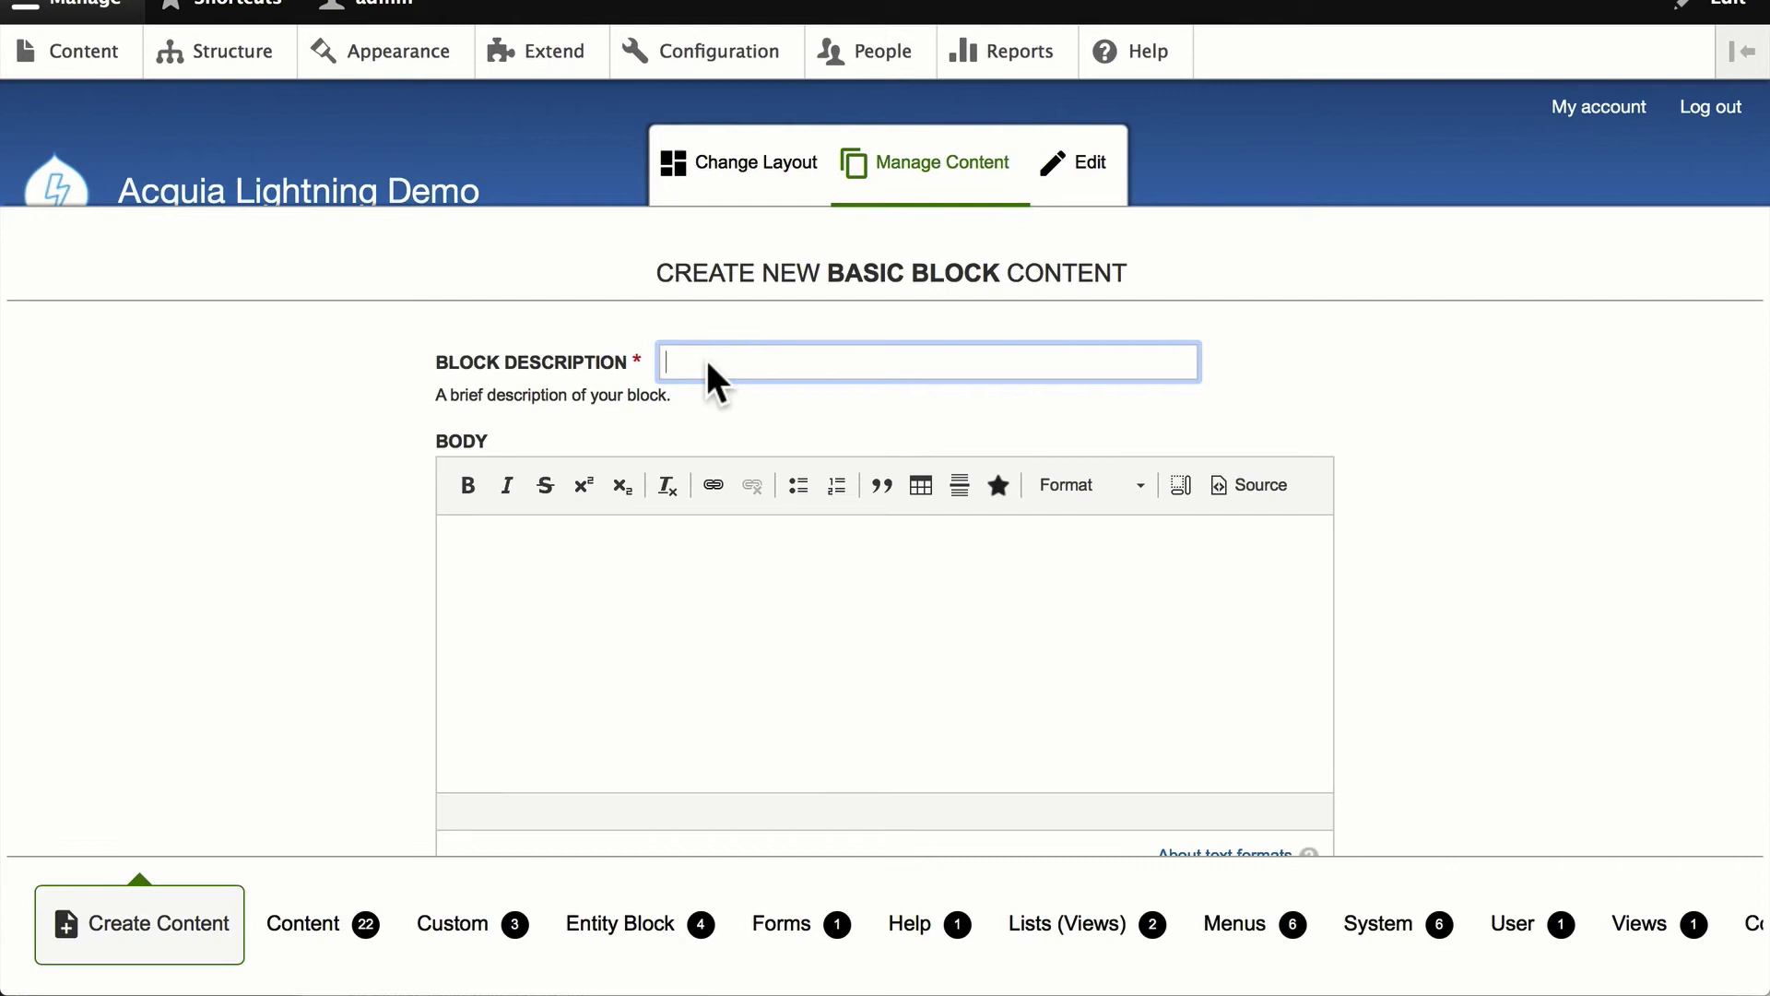
text(Left block for first landing page)
Step: Write the block body 'this is the body of my first landing page...'
click(694, 648)
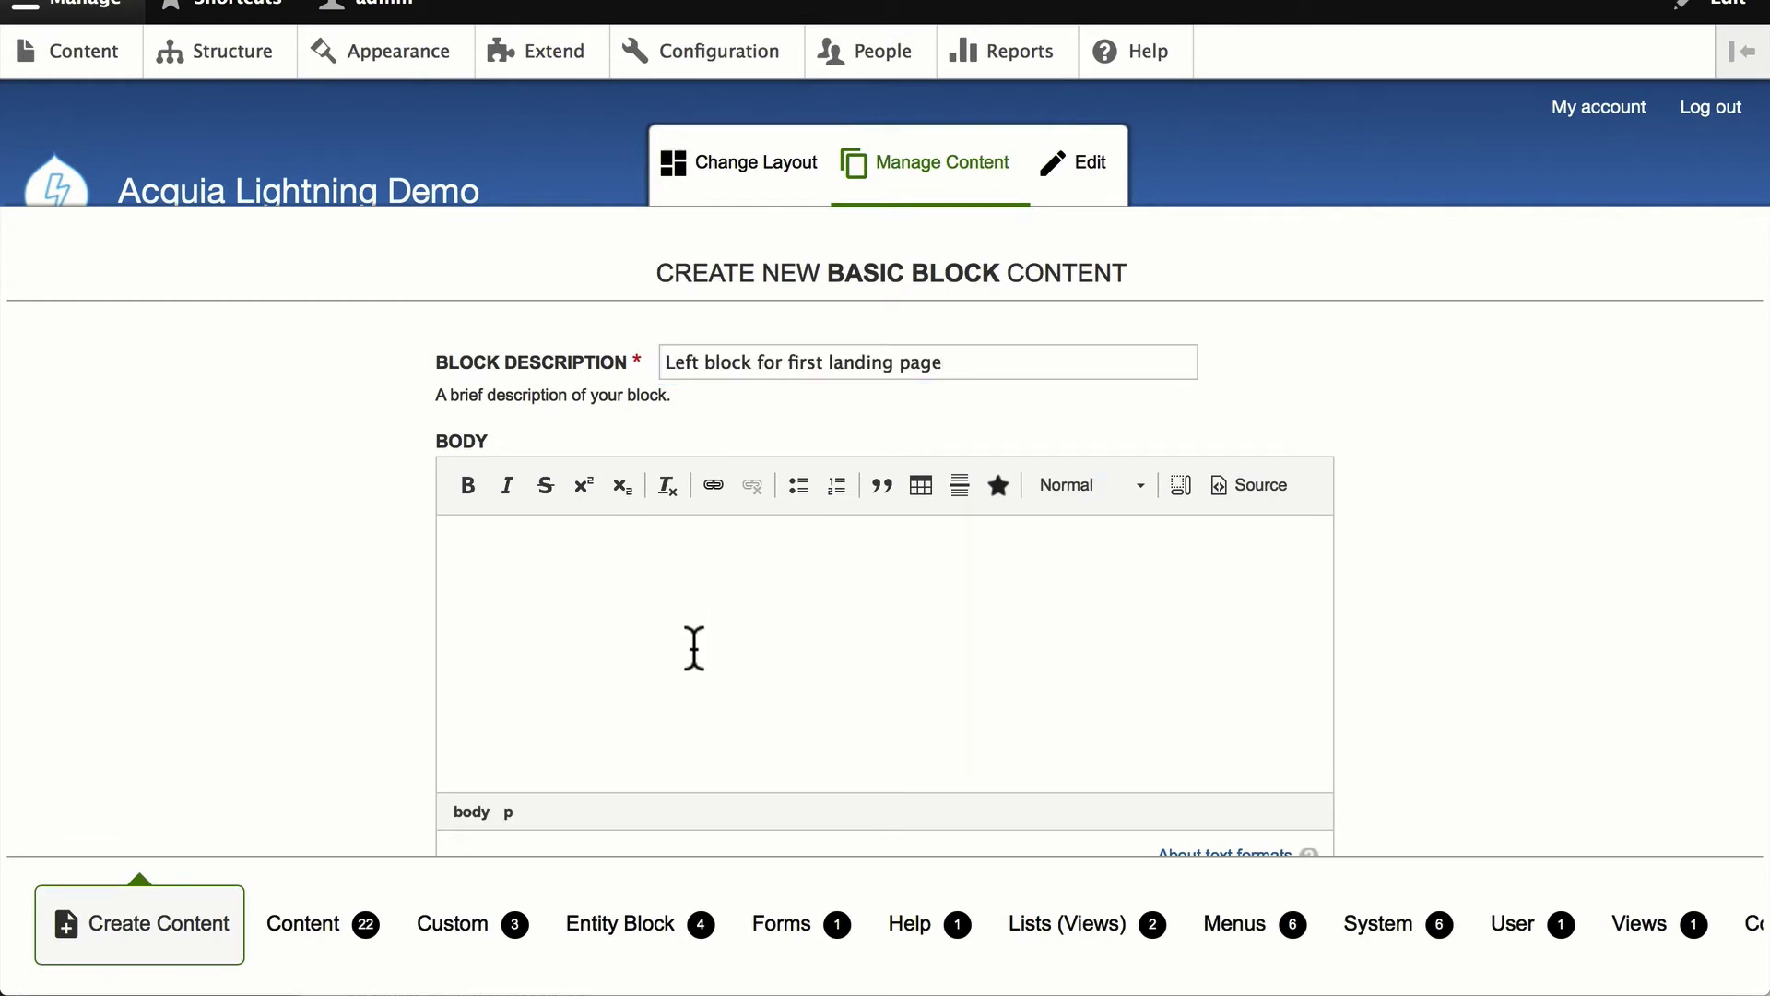
text(this is the body f)
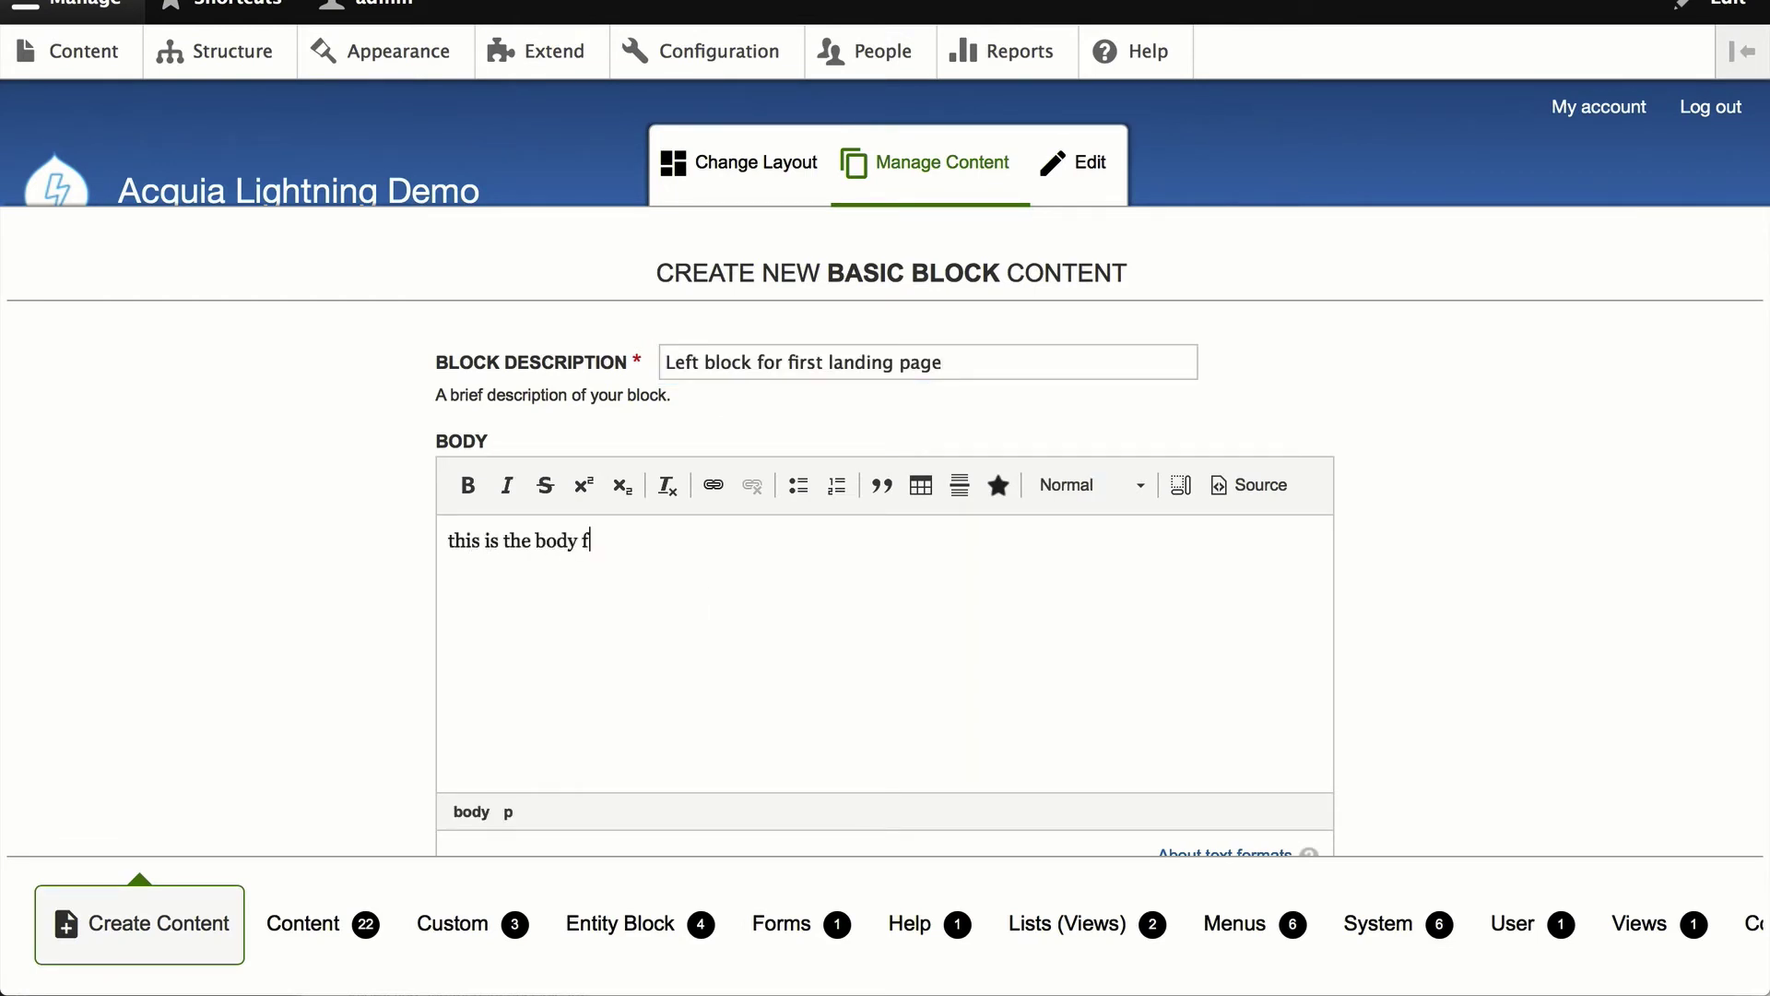
key(BackSpace)
text(of my first landing page...)
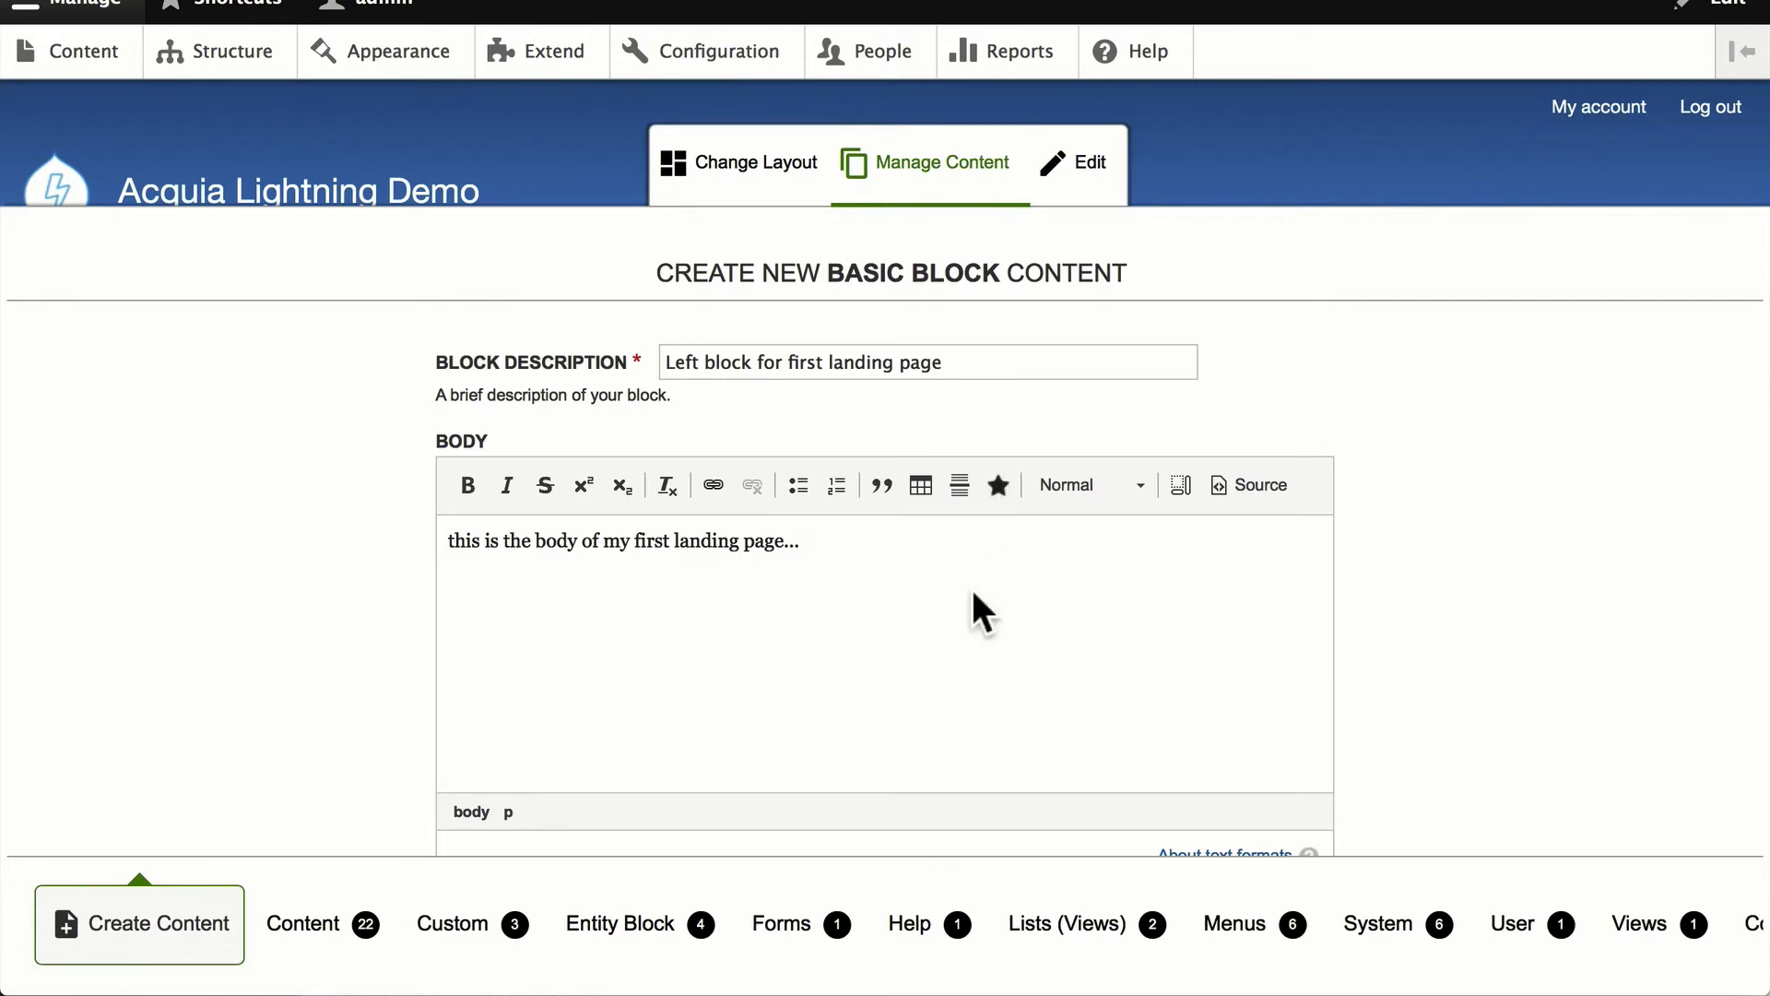
scroll(973, 591, down, 2)
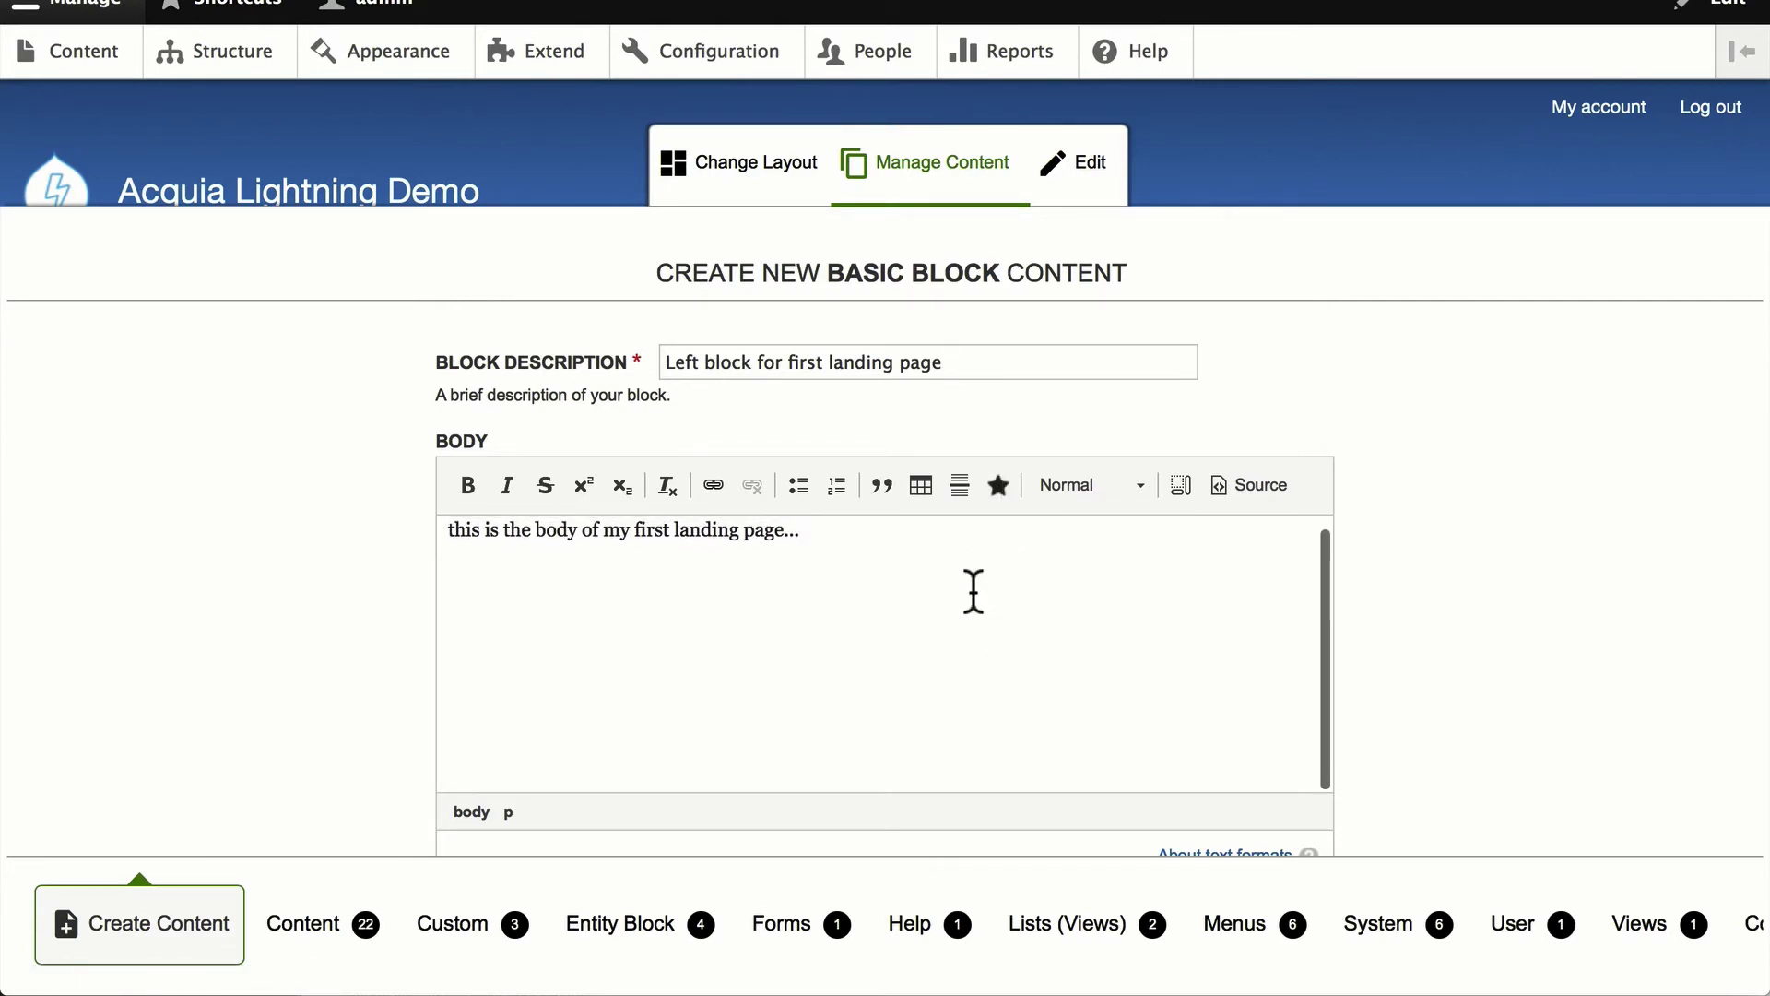
scroll(1417, 603, down, 5)
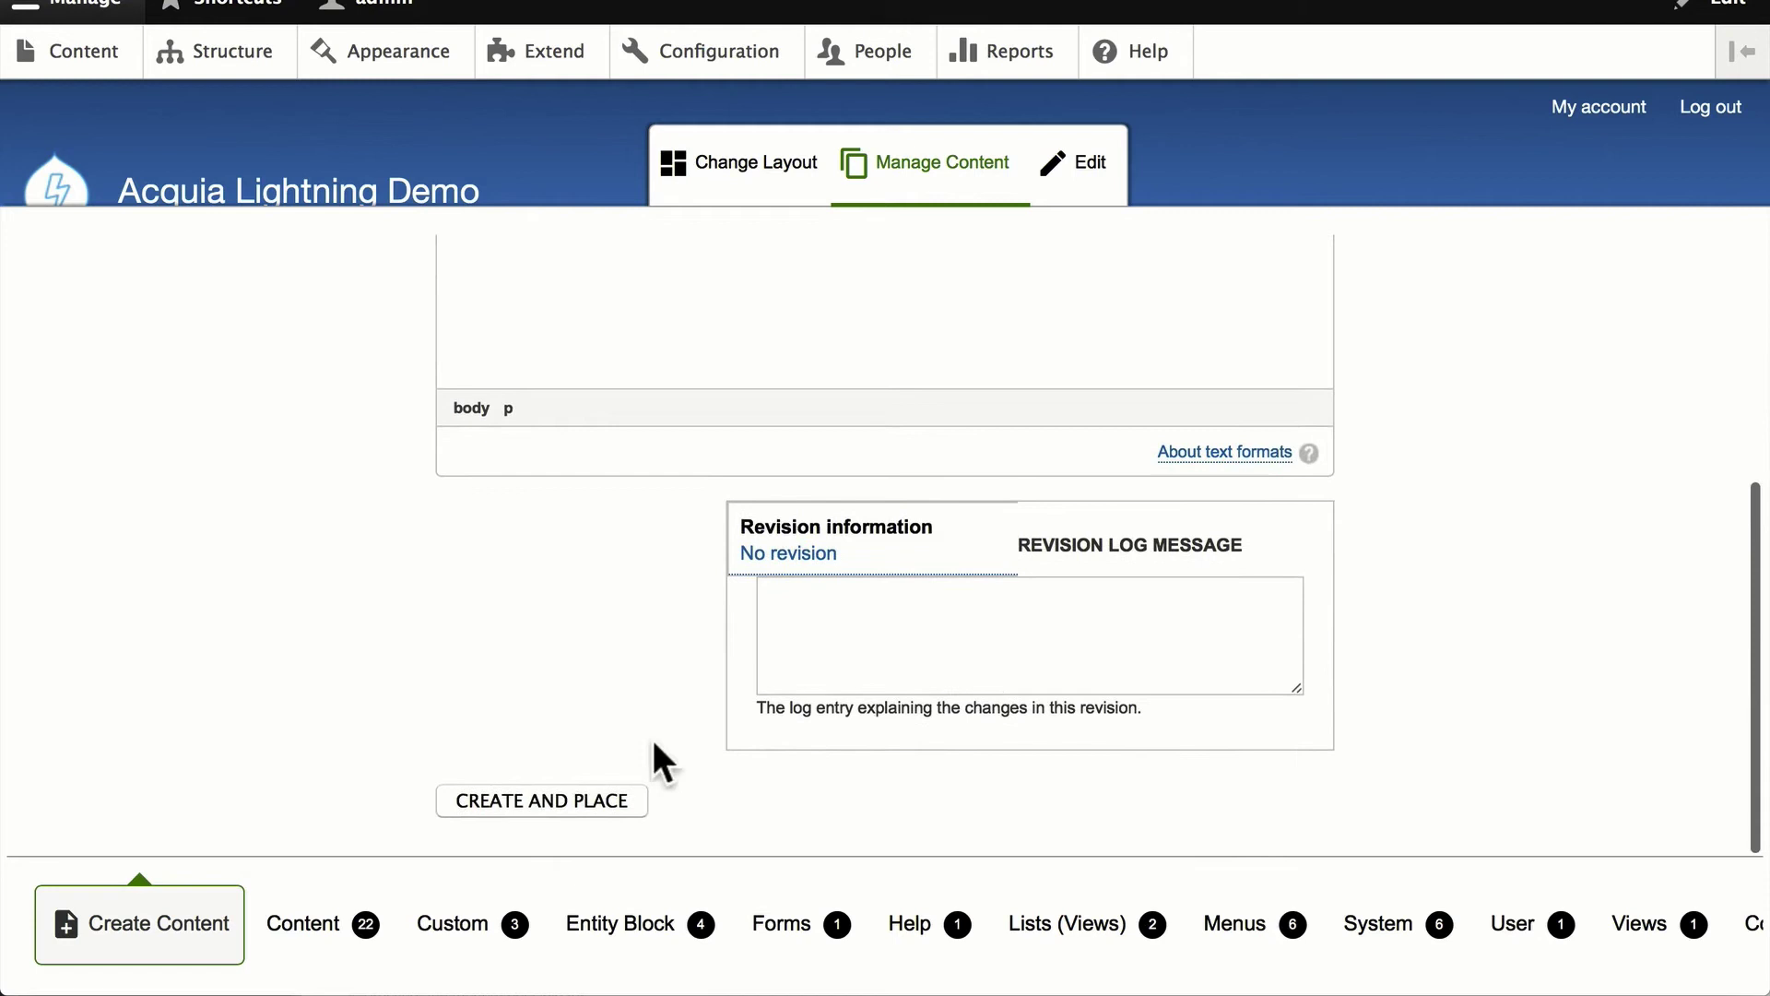
Step: Create the block with its title hidden, add it to First above, and reopen its settings
click(503, 804)
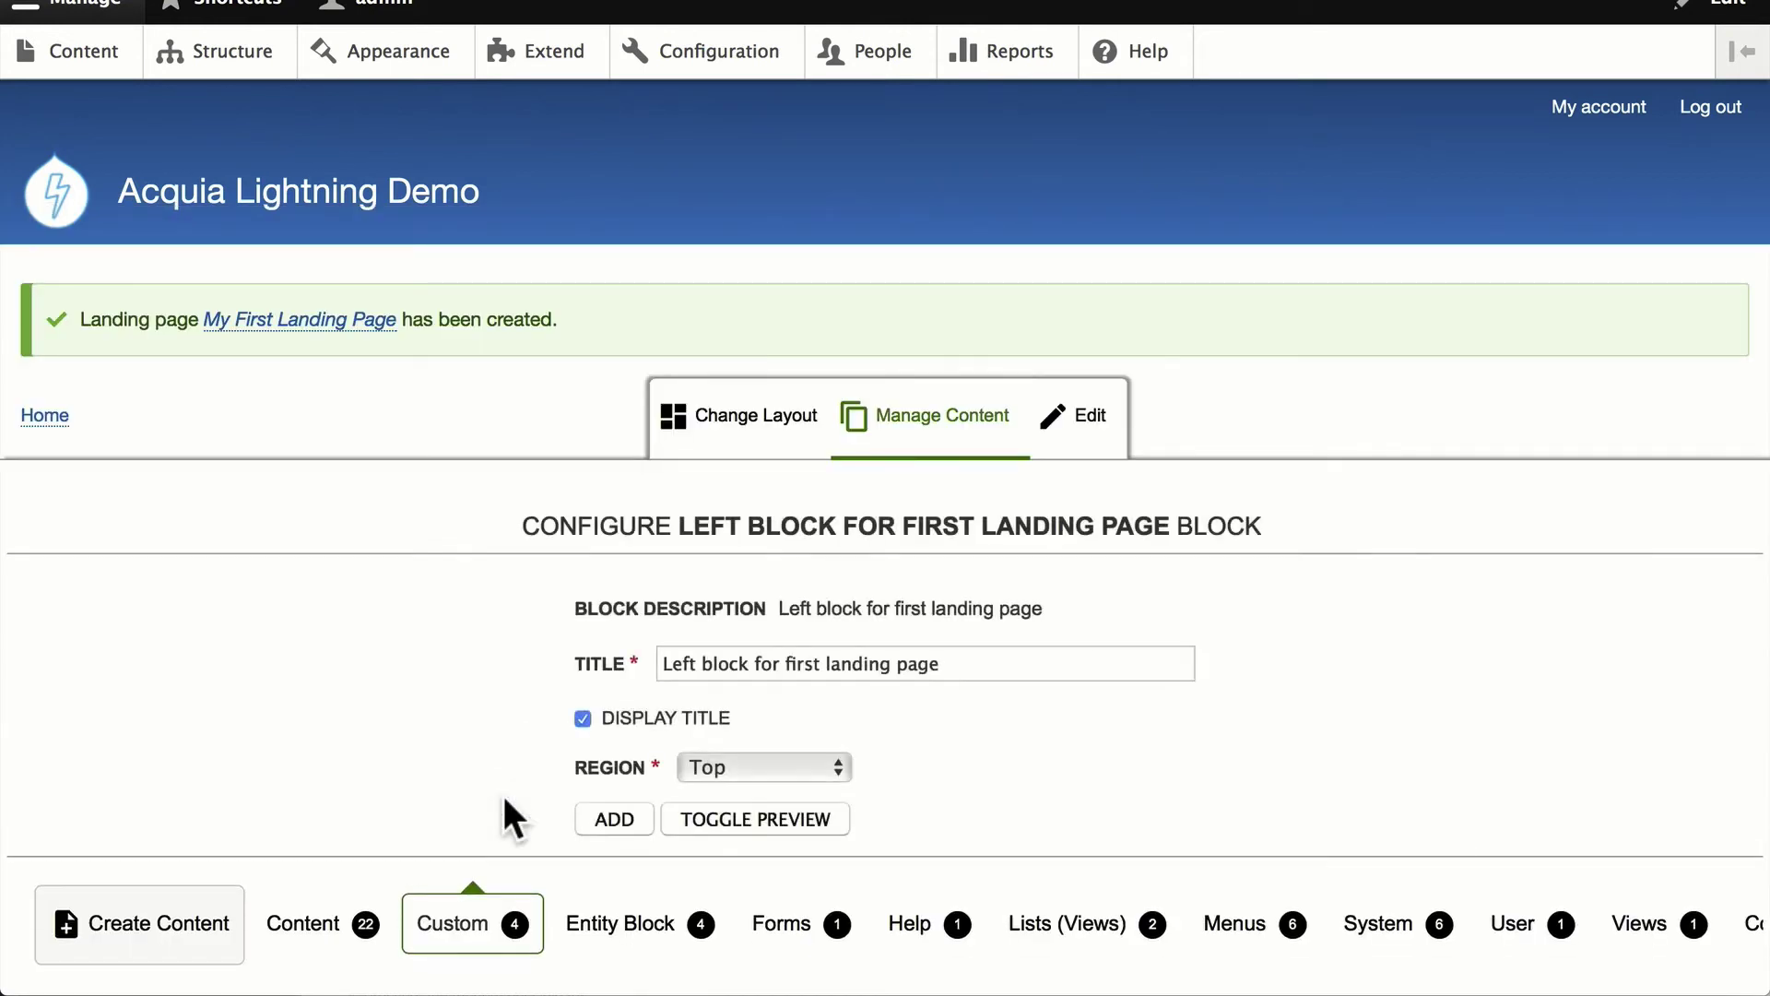
click(583, 716)
click(720, 767)
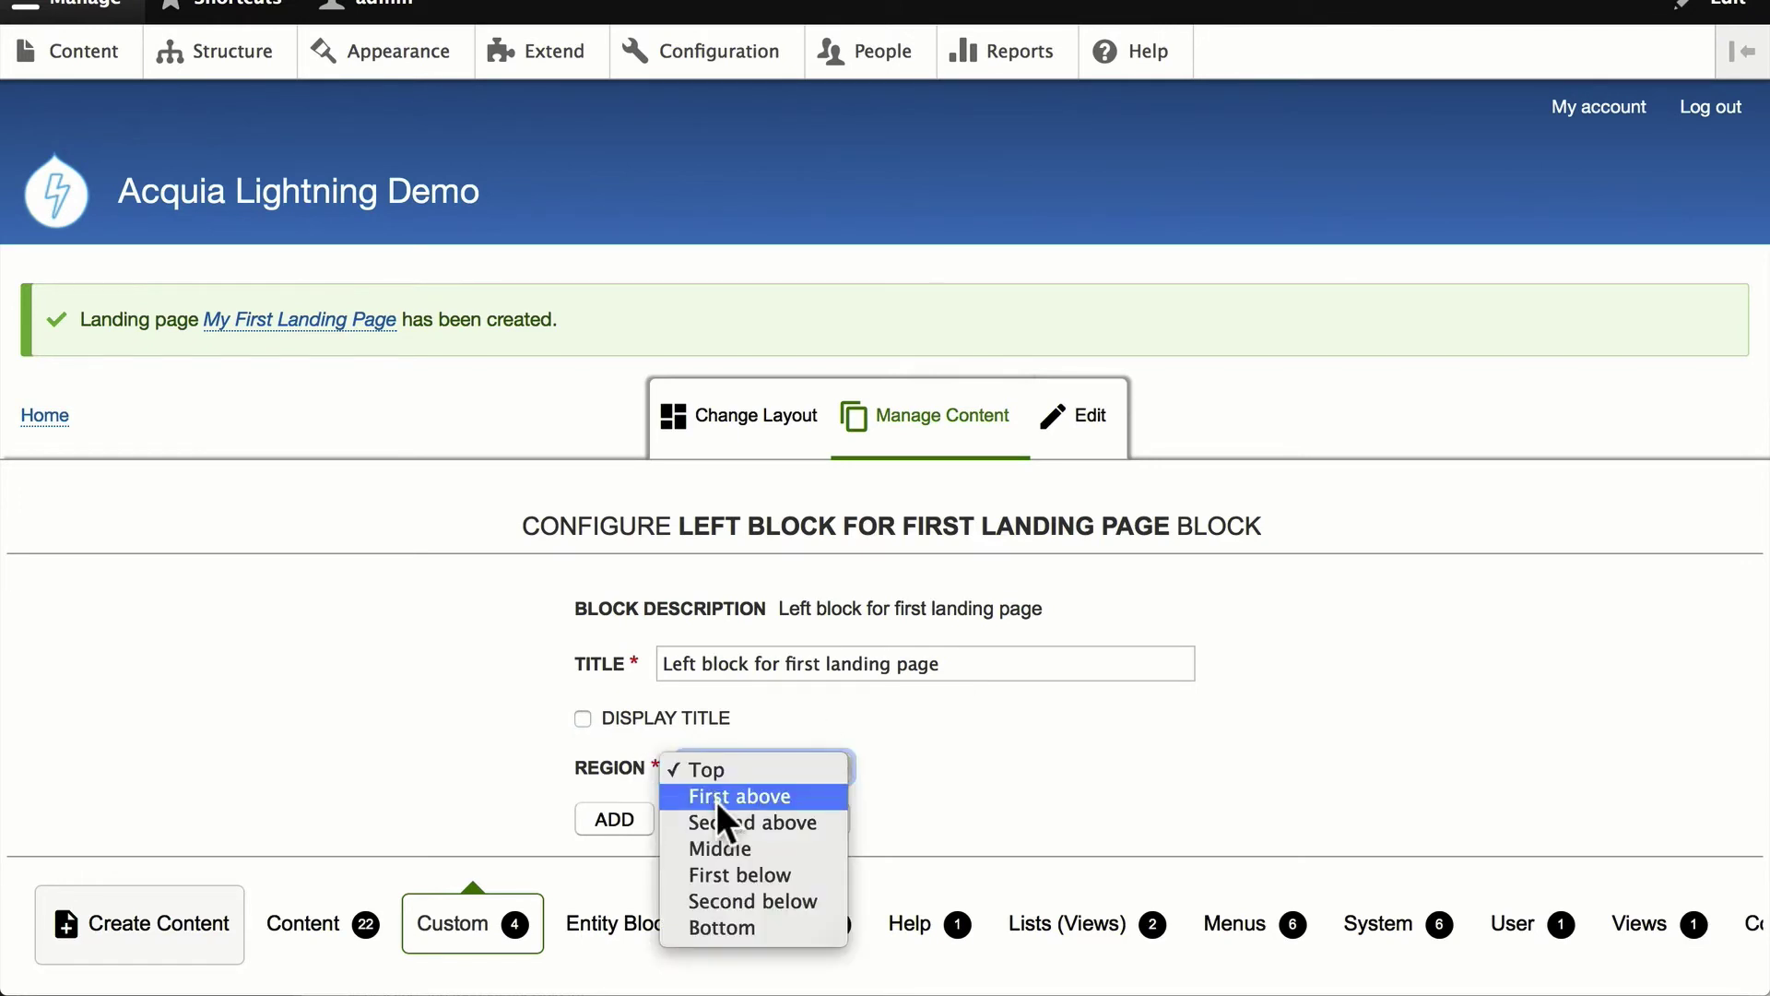
click(712, 795)
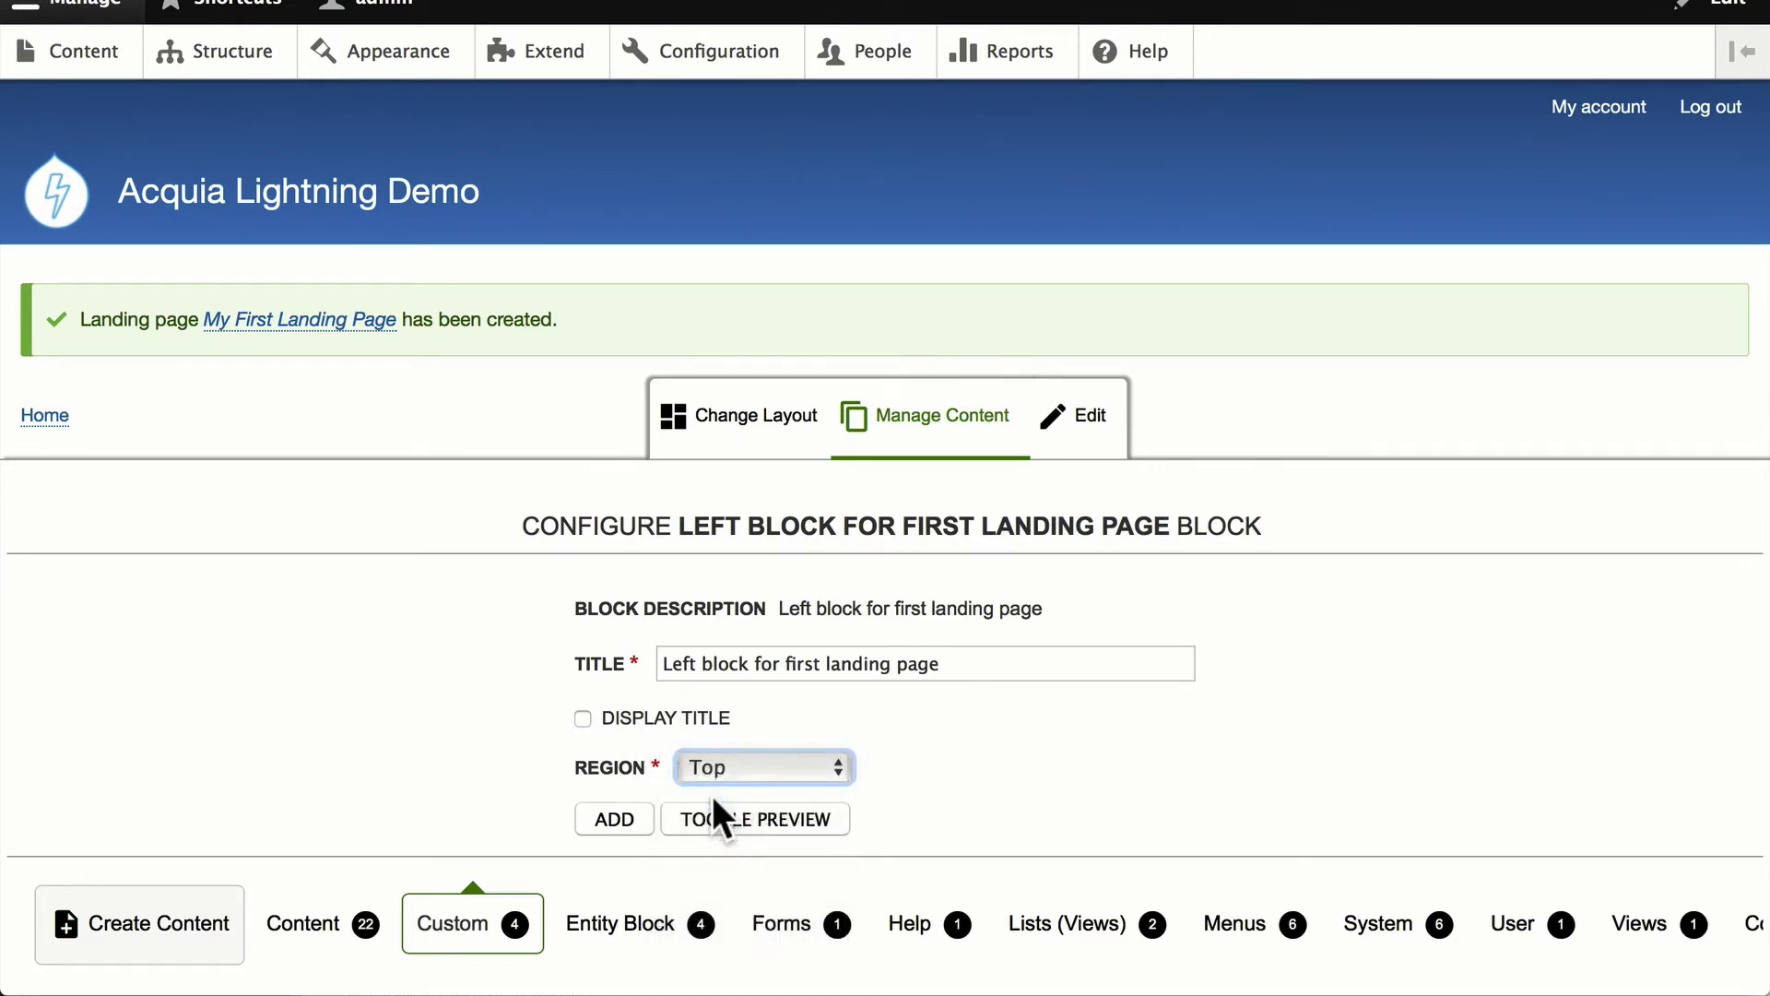
click(612, 818)
scroll(612, 810, down, 5)
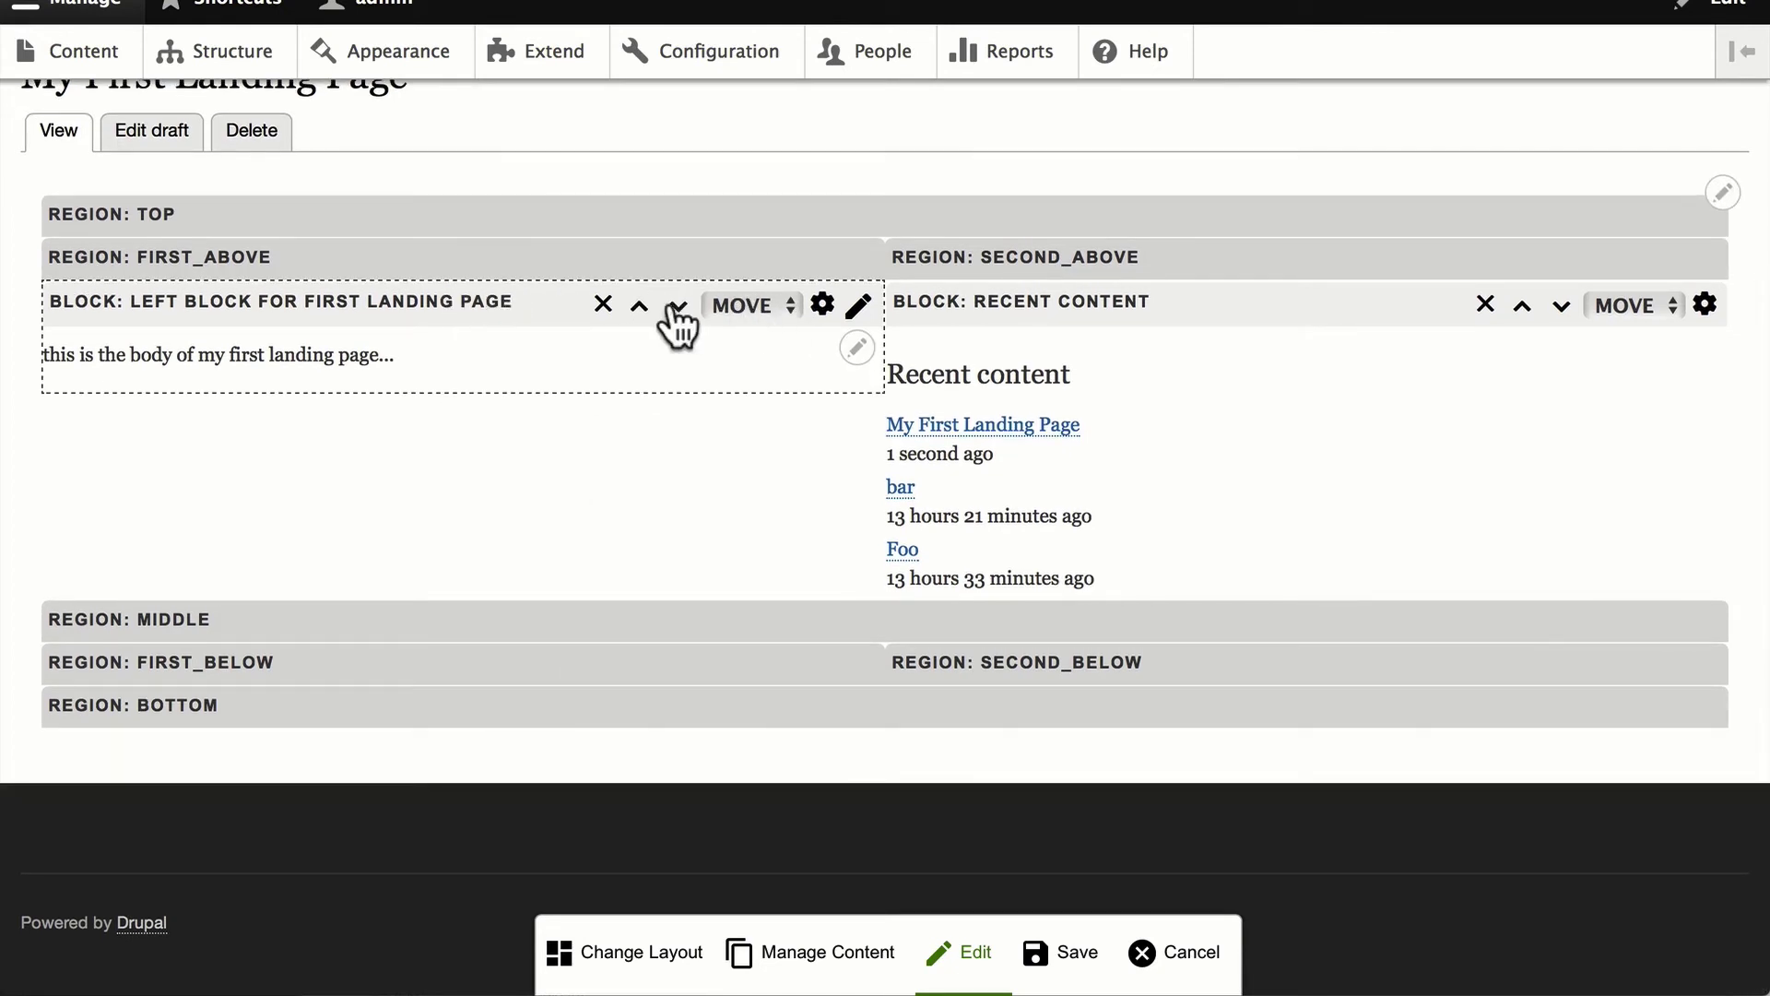
click(862, 312)
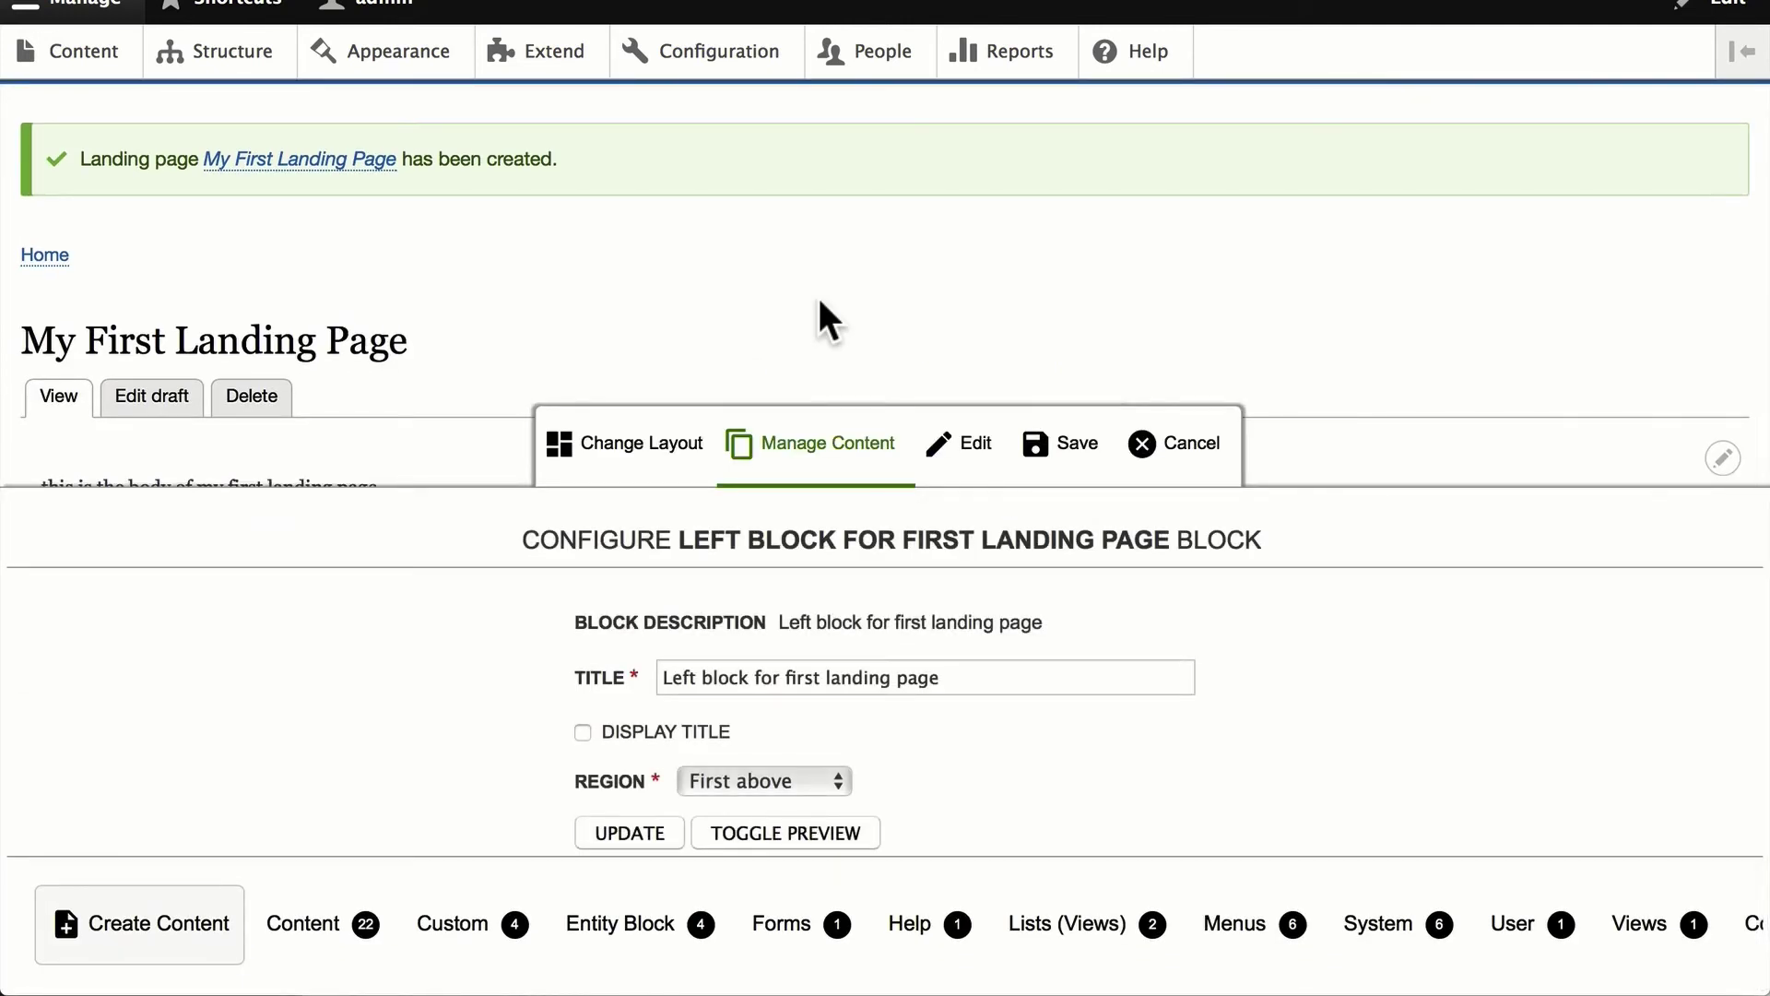
Step: Save the customised layout with its left text block, then set My First Landing Page to Published
click(636, 833)
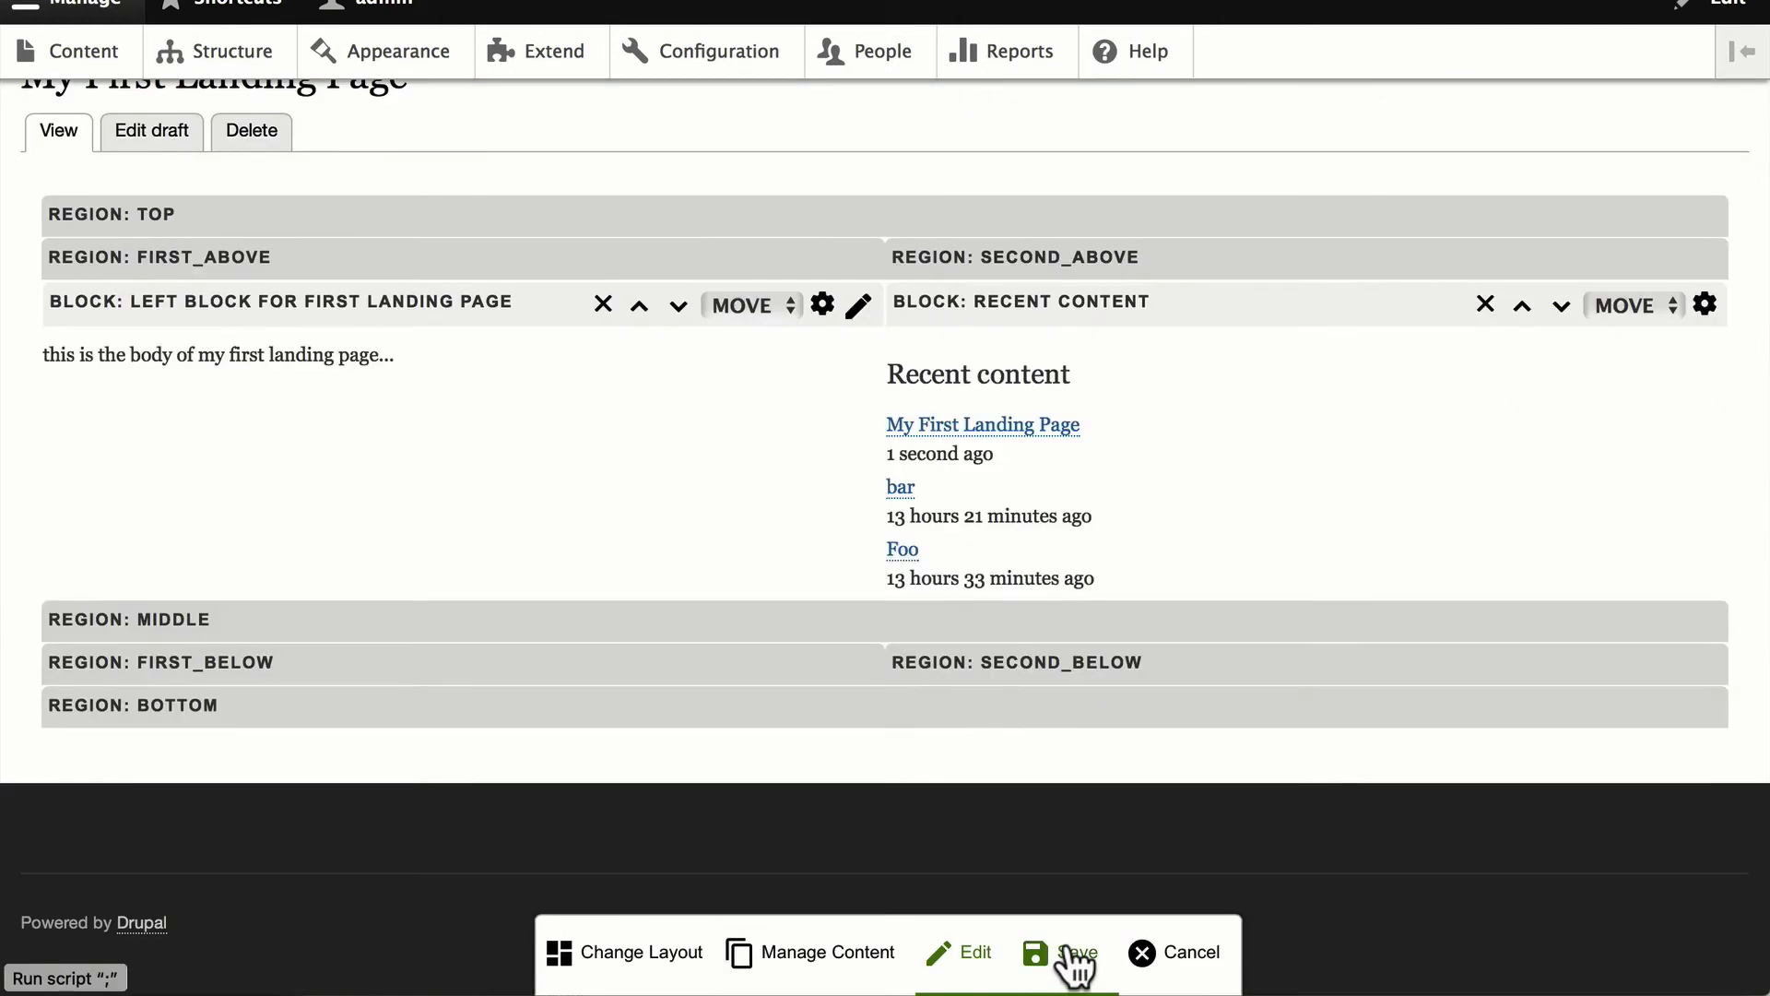
click(1074, 960)
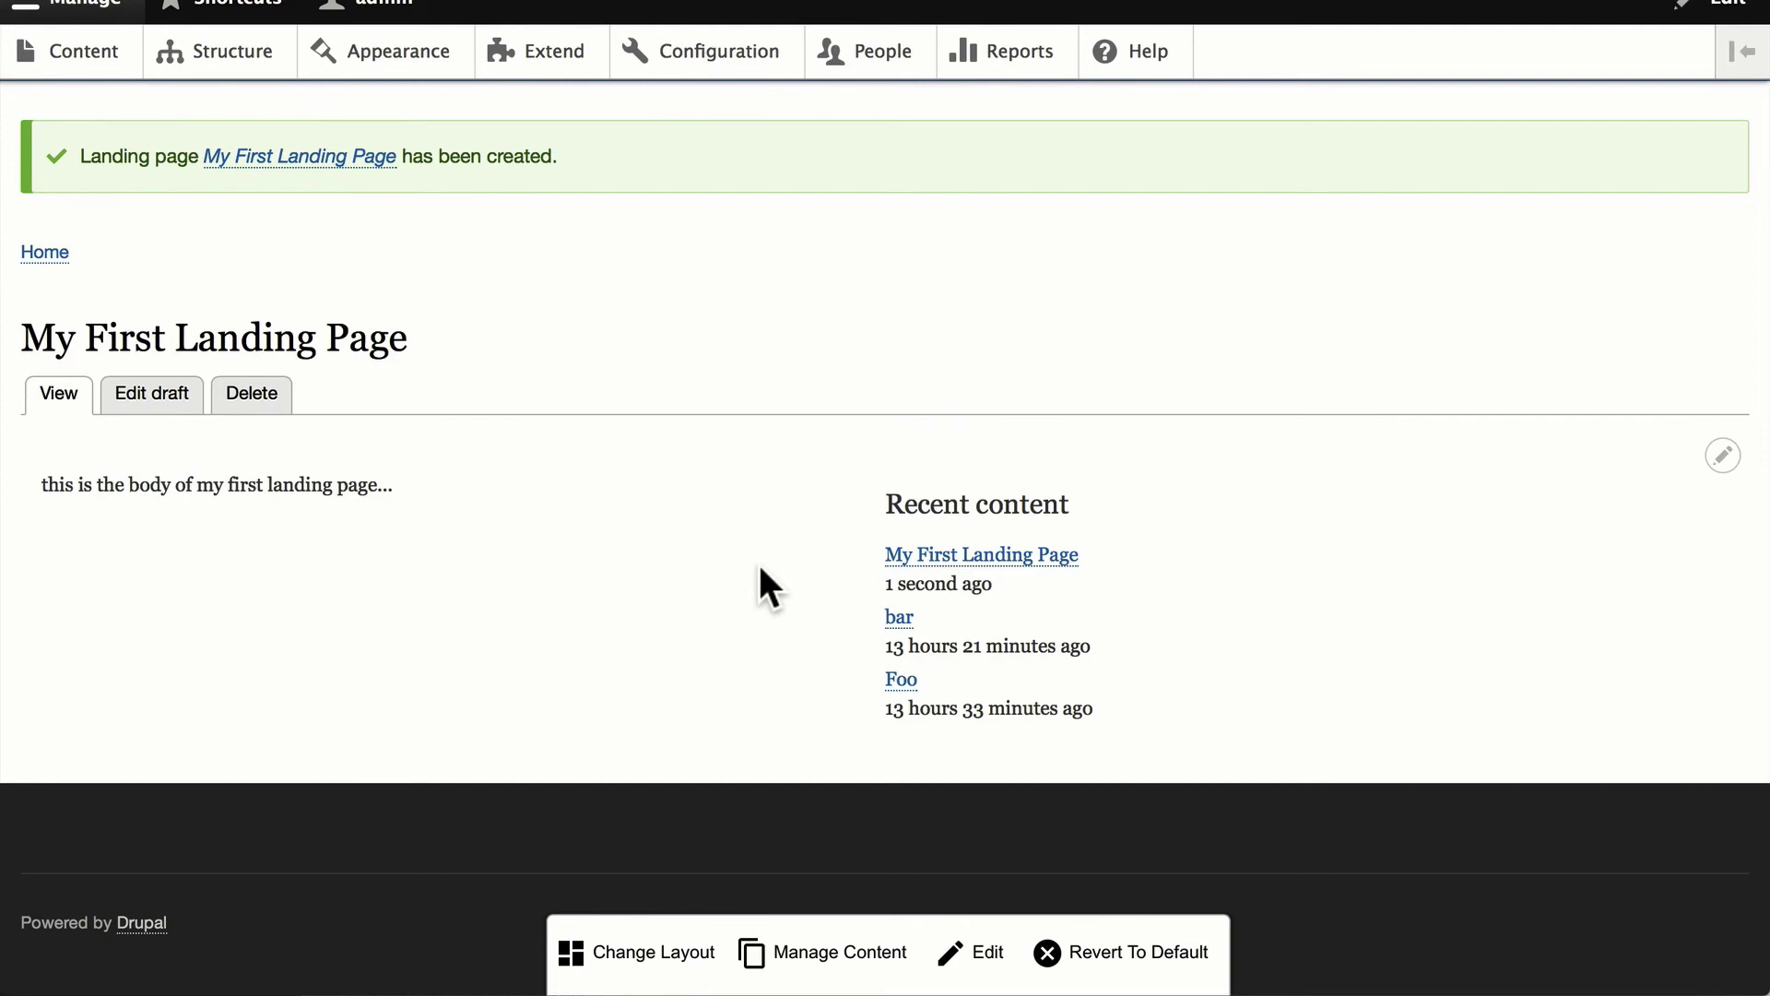
click(161, 396)
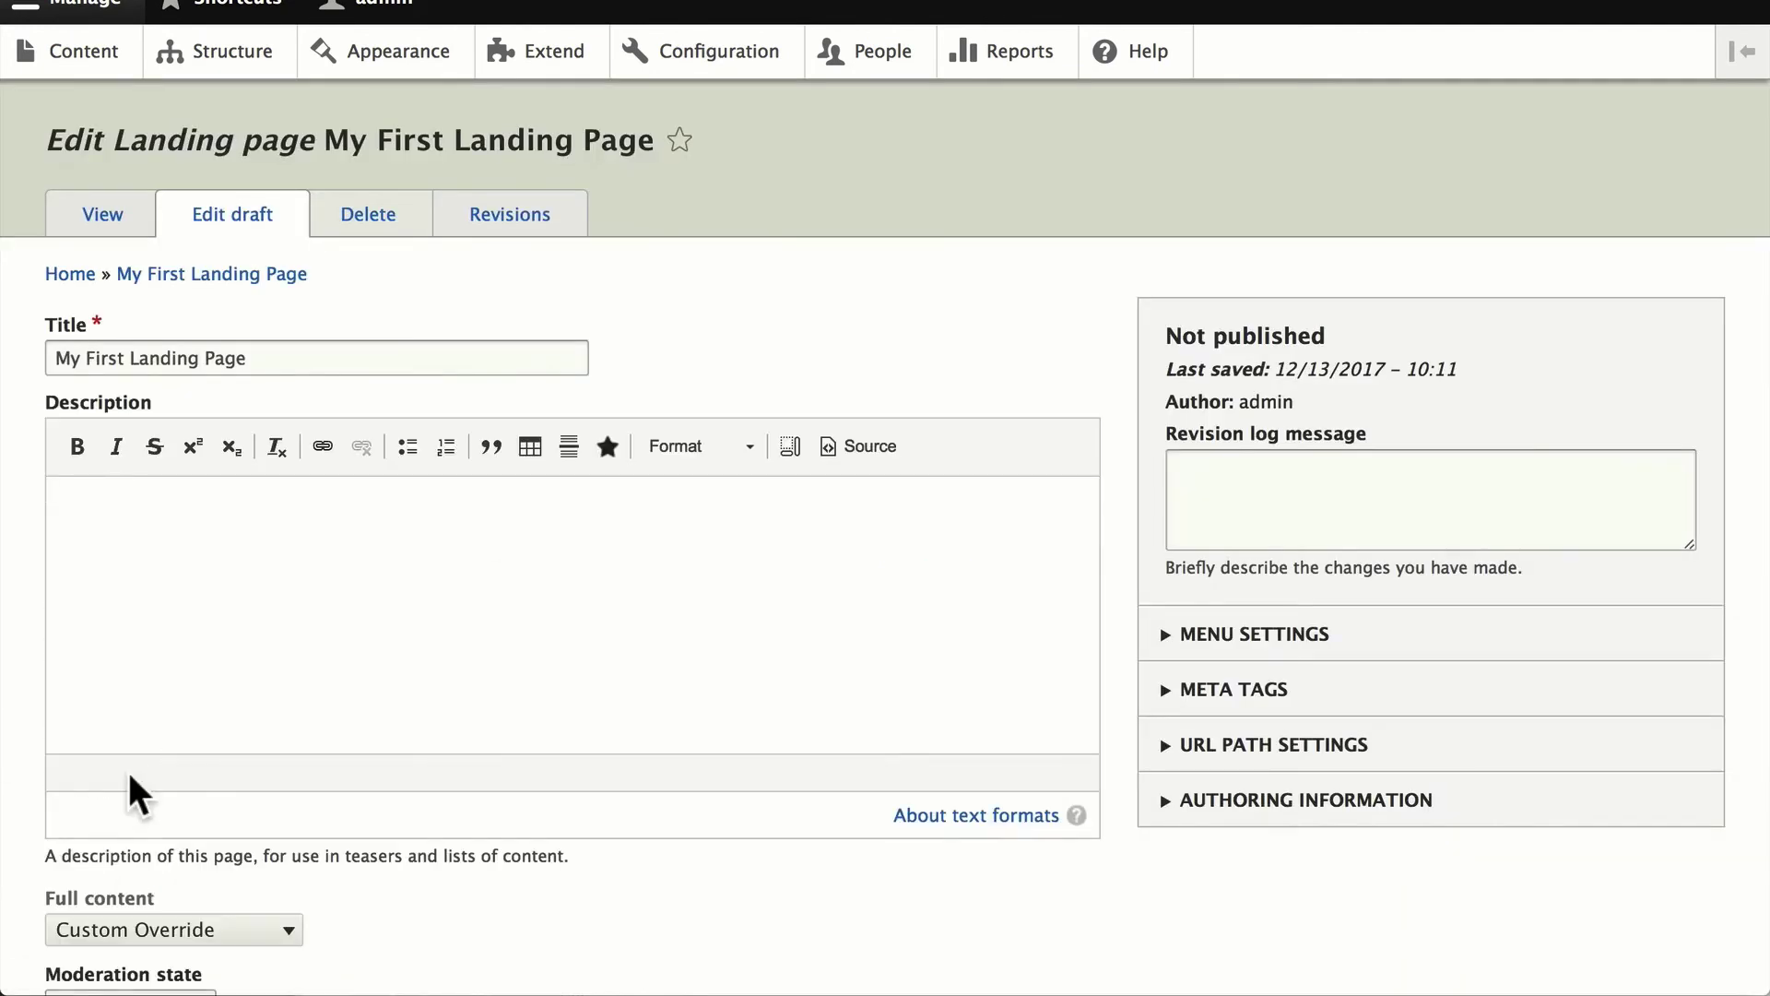
scroll(130, 790, down, 3)
click(97, 737)
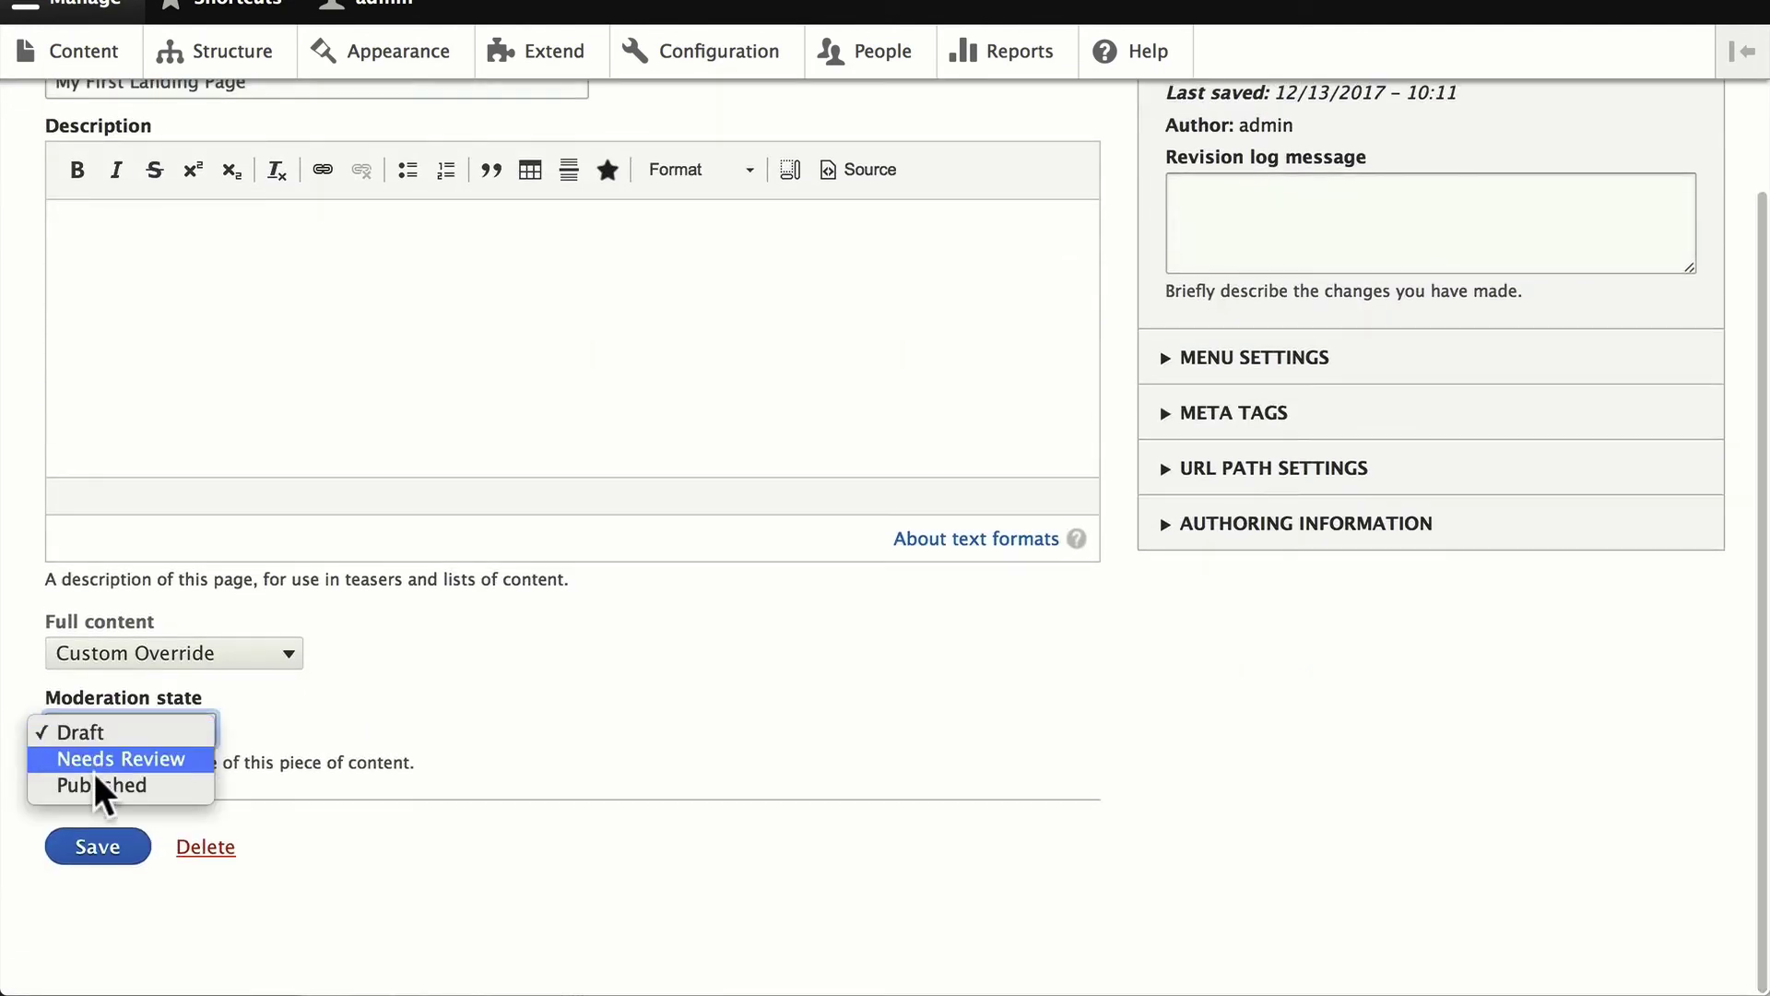
click(95, 783)
click(96, 848)
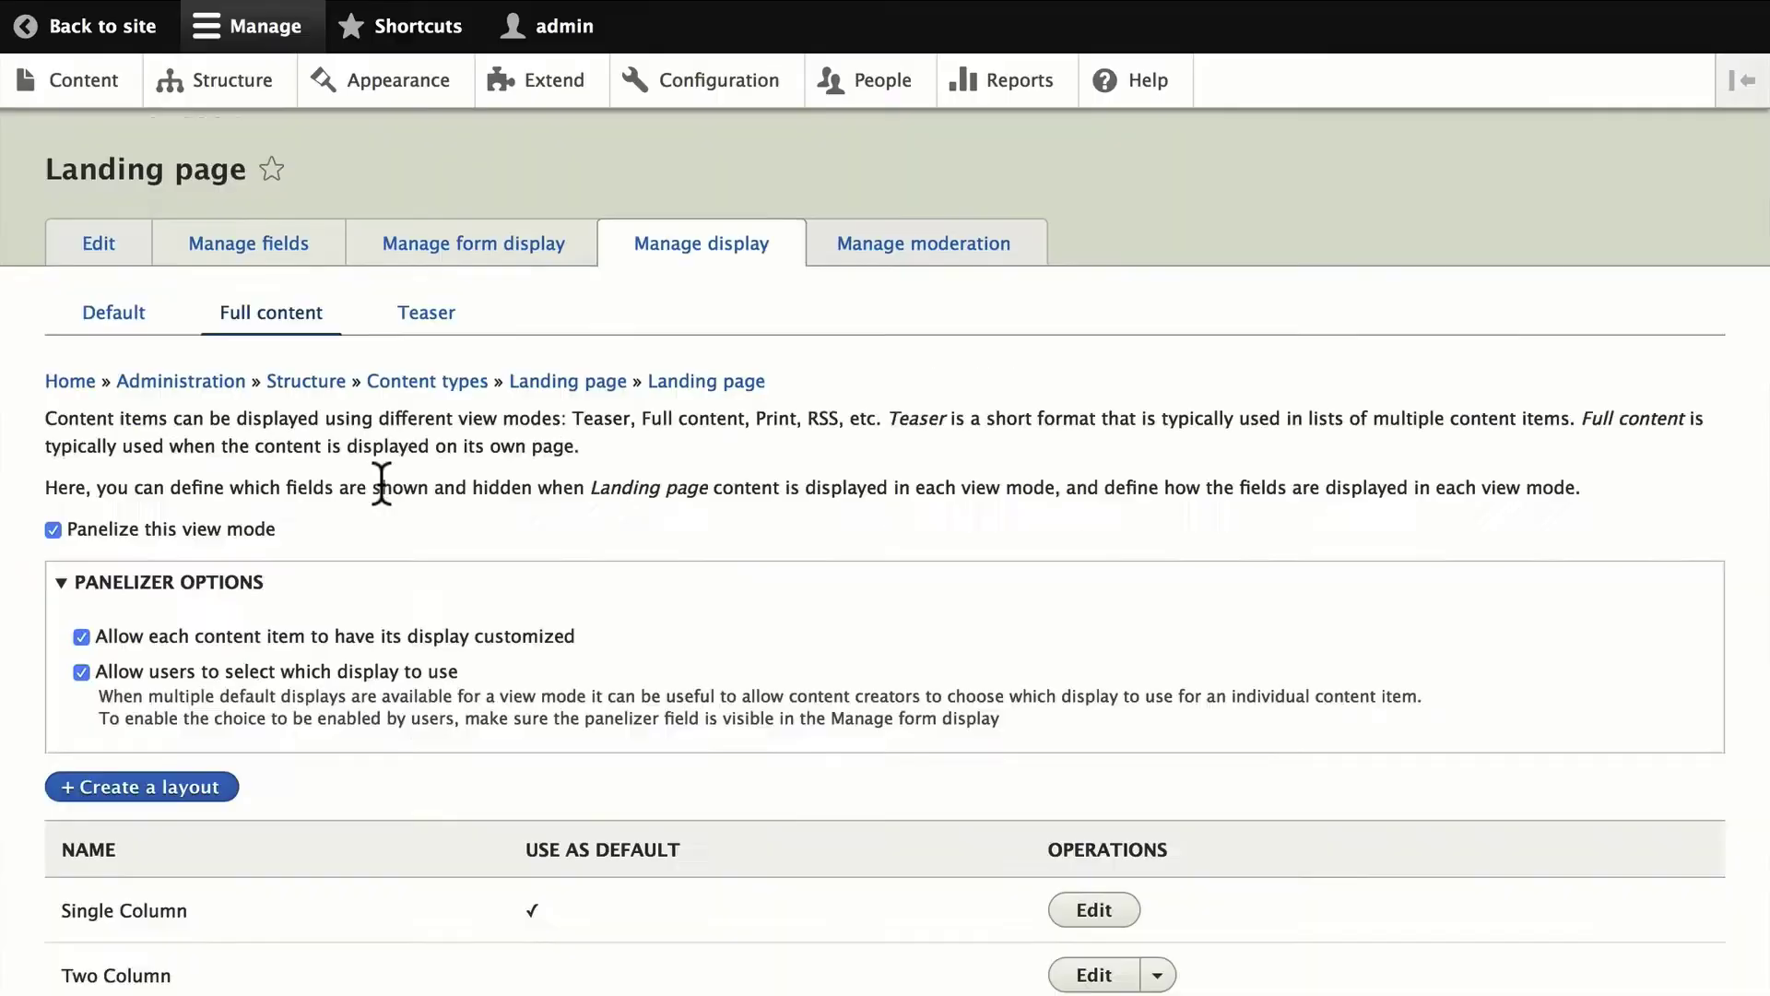
Step: Scroll down the Landing page Full content display settings to see the available layouts
scroll(382, 491, down, 2)
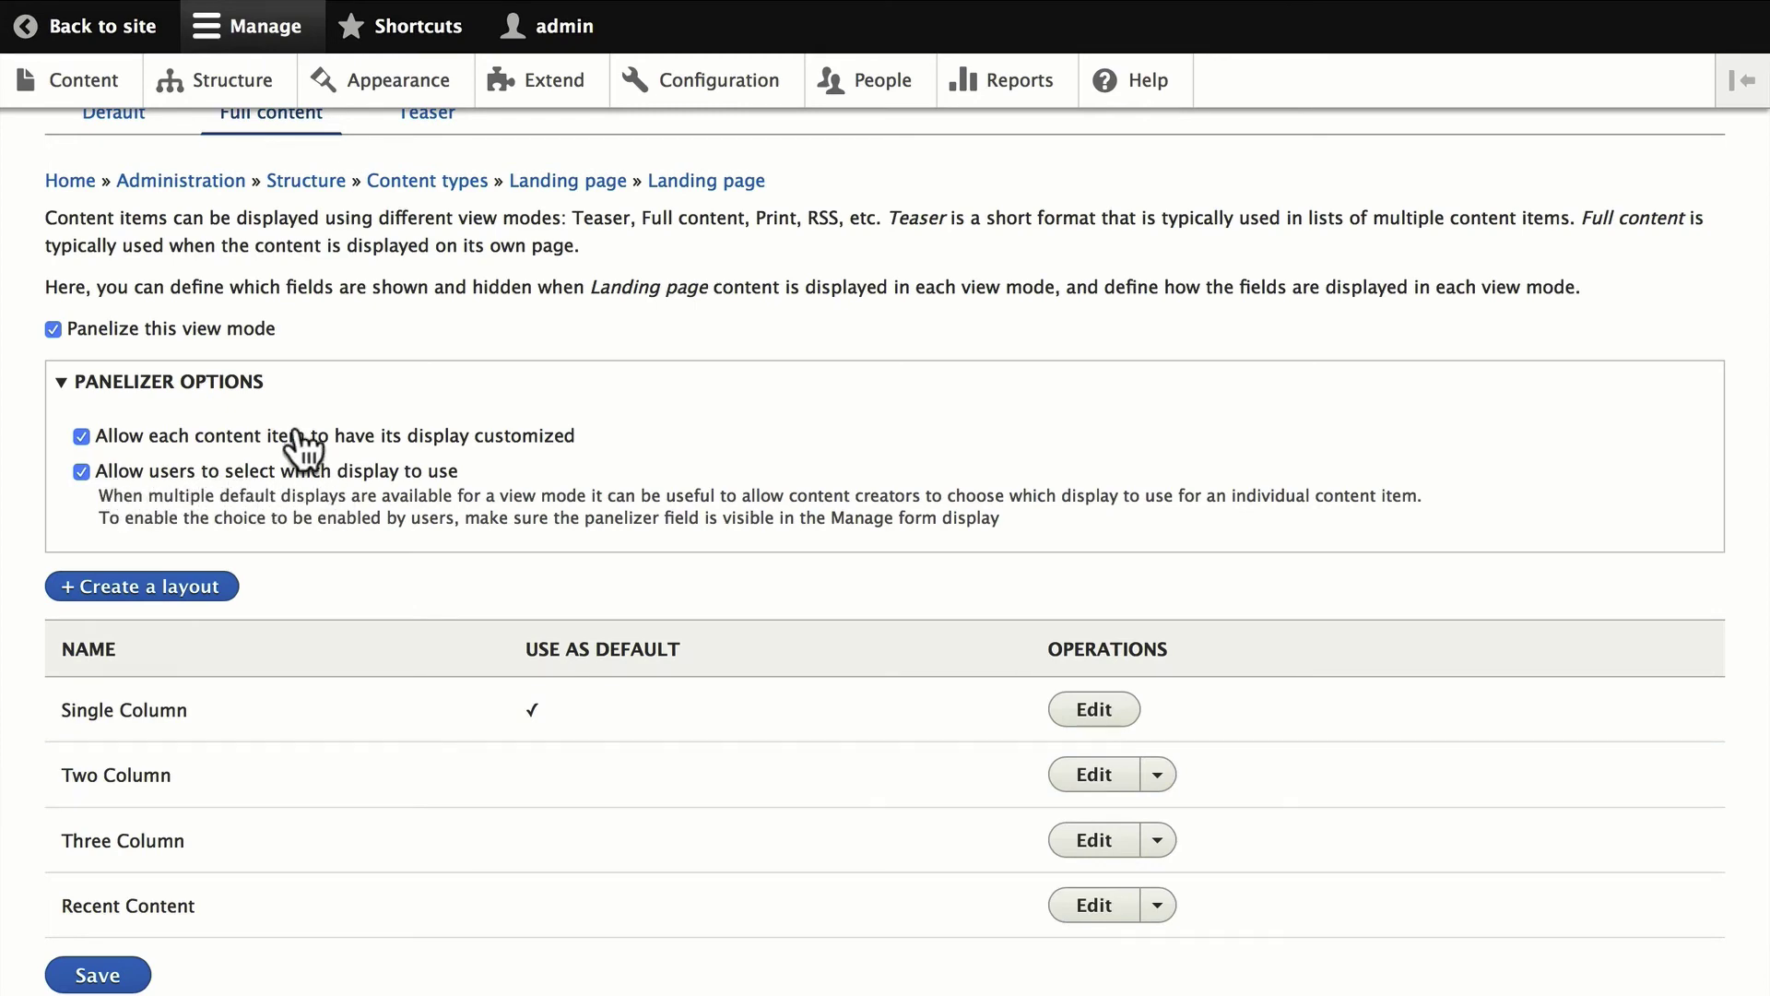
Step: Make Recent Content the default Landing page layout and confirm it
scroll(296, 446, down, 2)
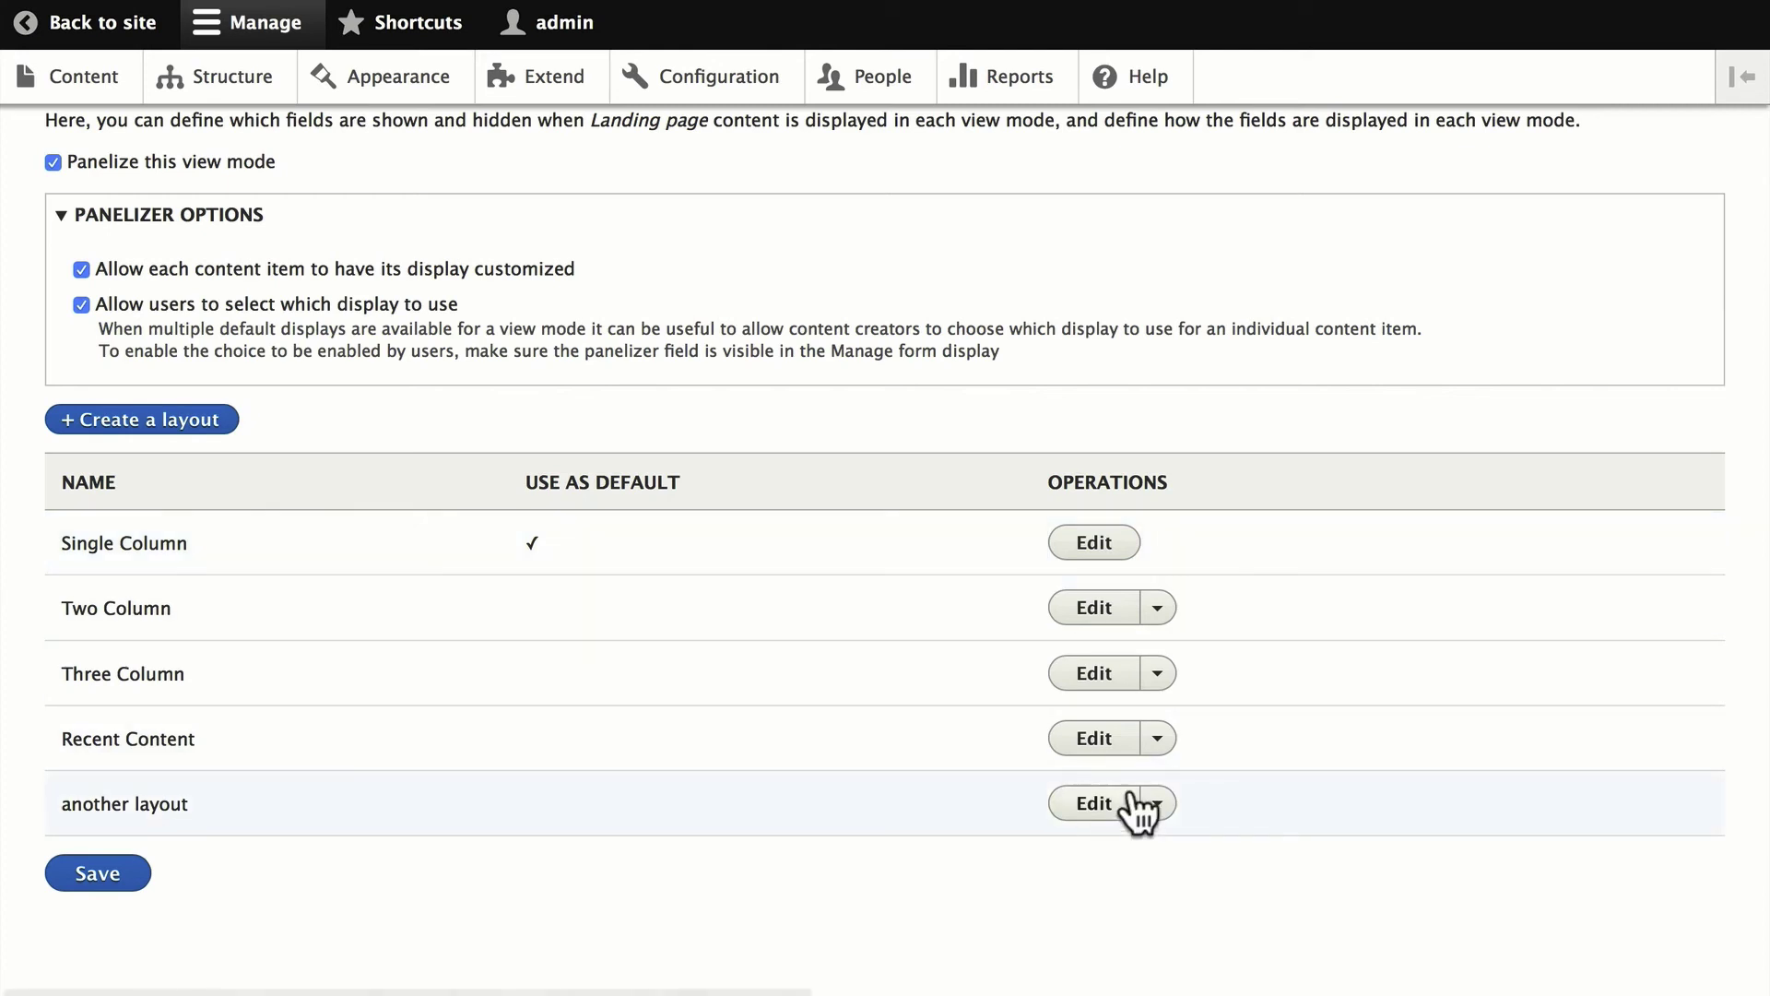
click(1156, 738)
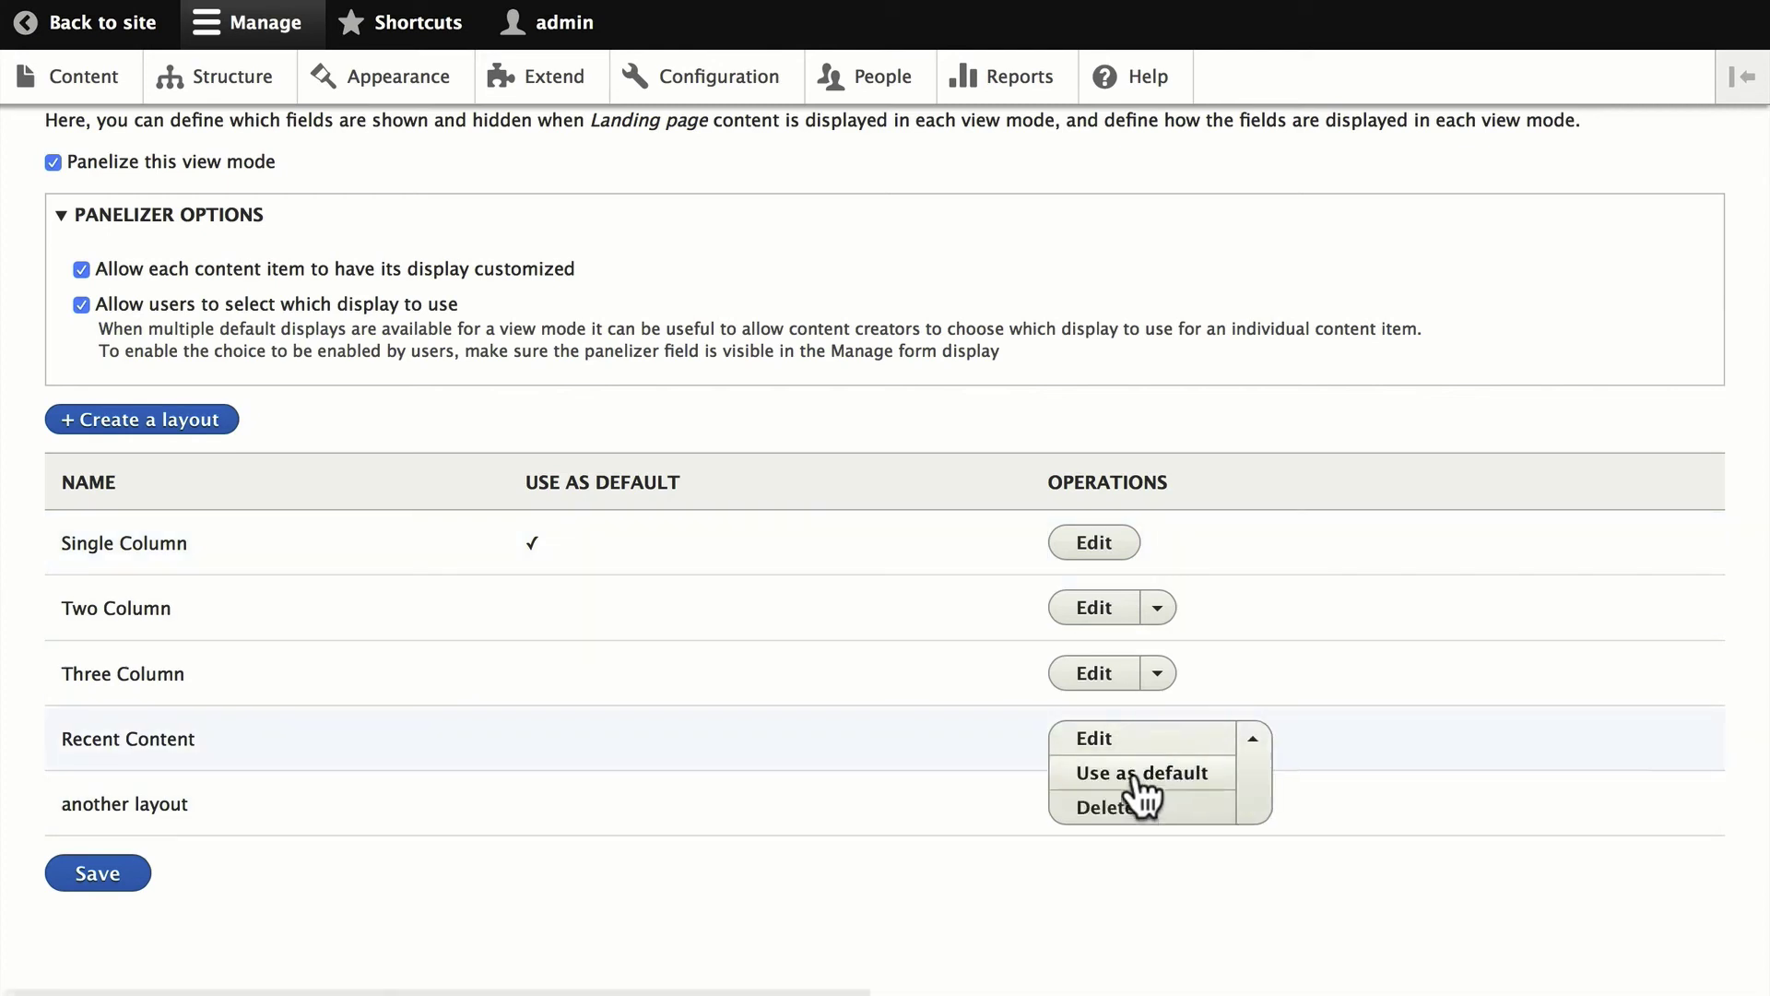
click(1139, 777)
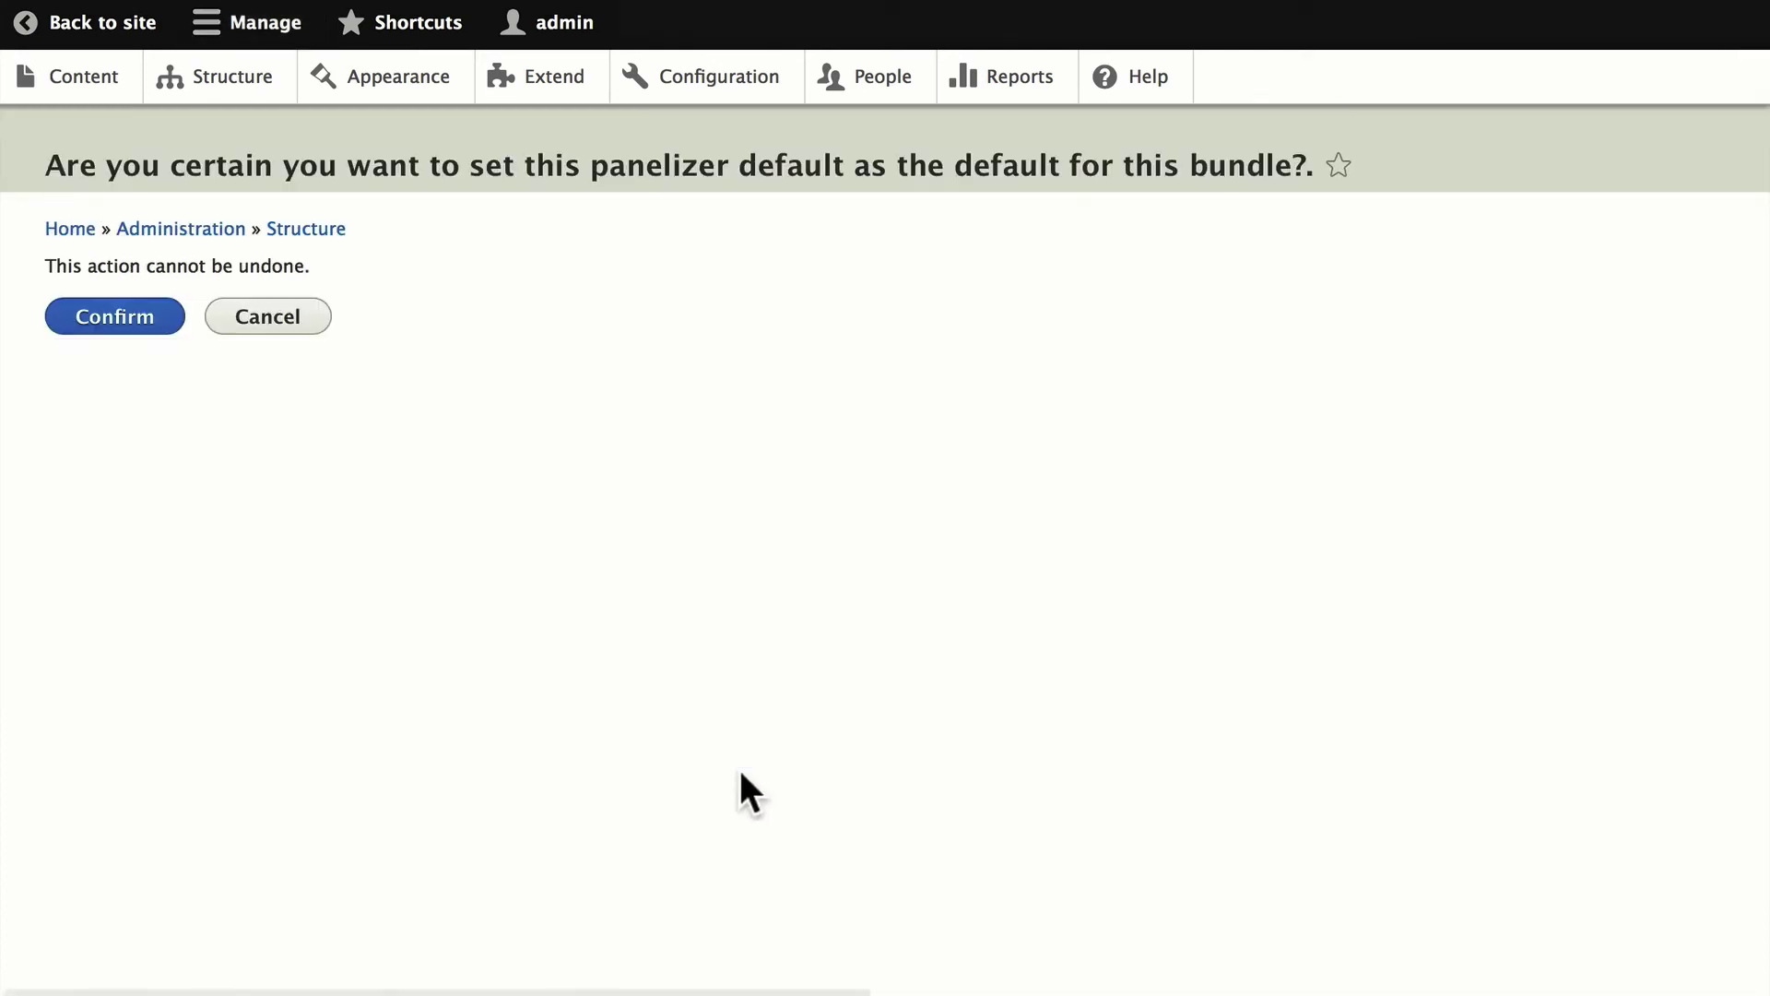
click(97, 324)
scroll(65, 456, down, 3)
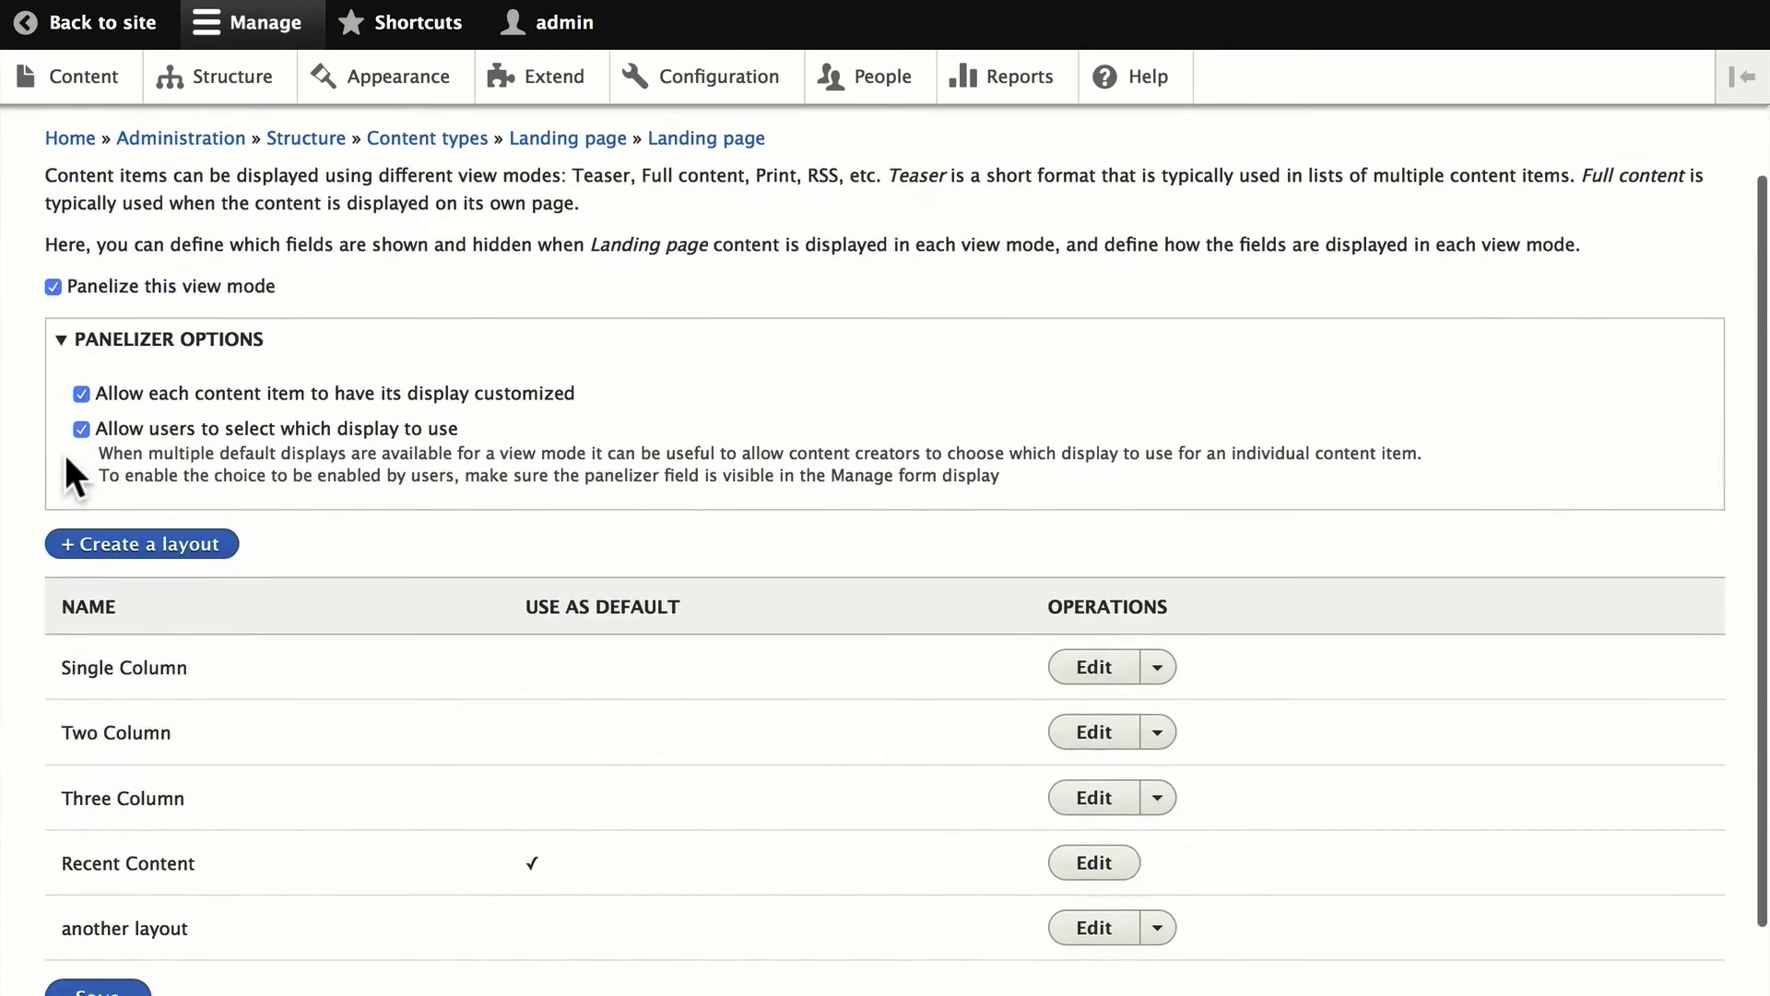
Step: Re-enable letting users select the display and restore Single Column as the default layout
click(77, 427)
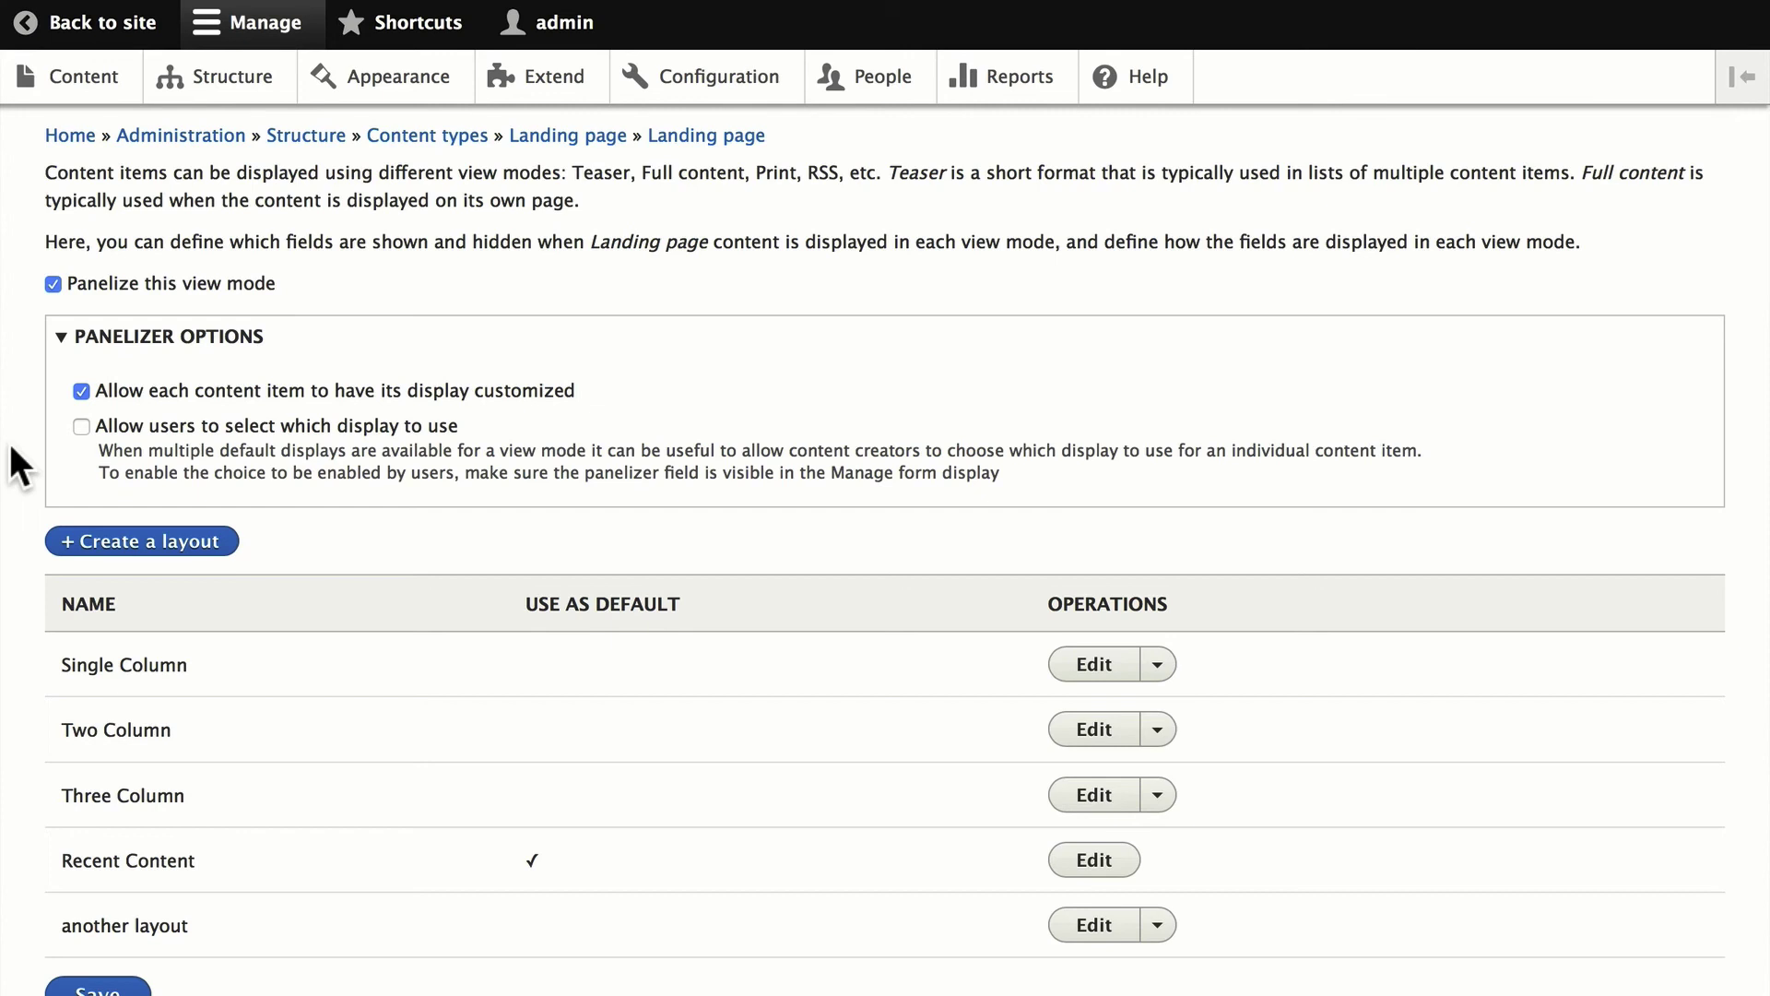
click(82, 426)
click(1158, 665)
click(1095, 701)
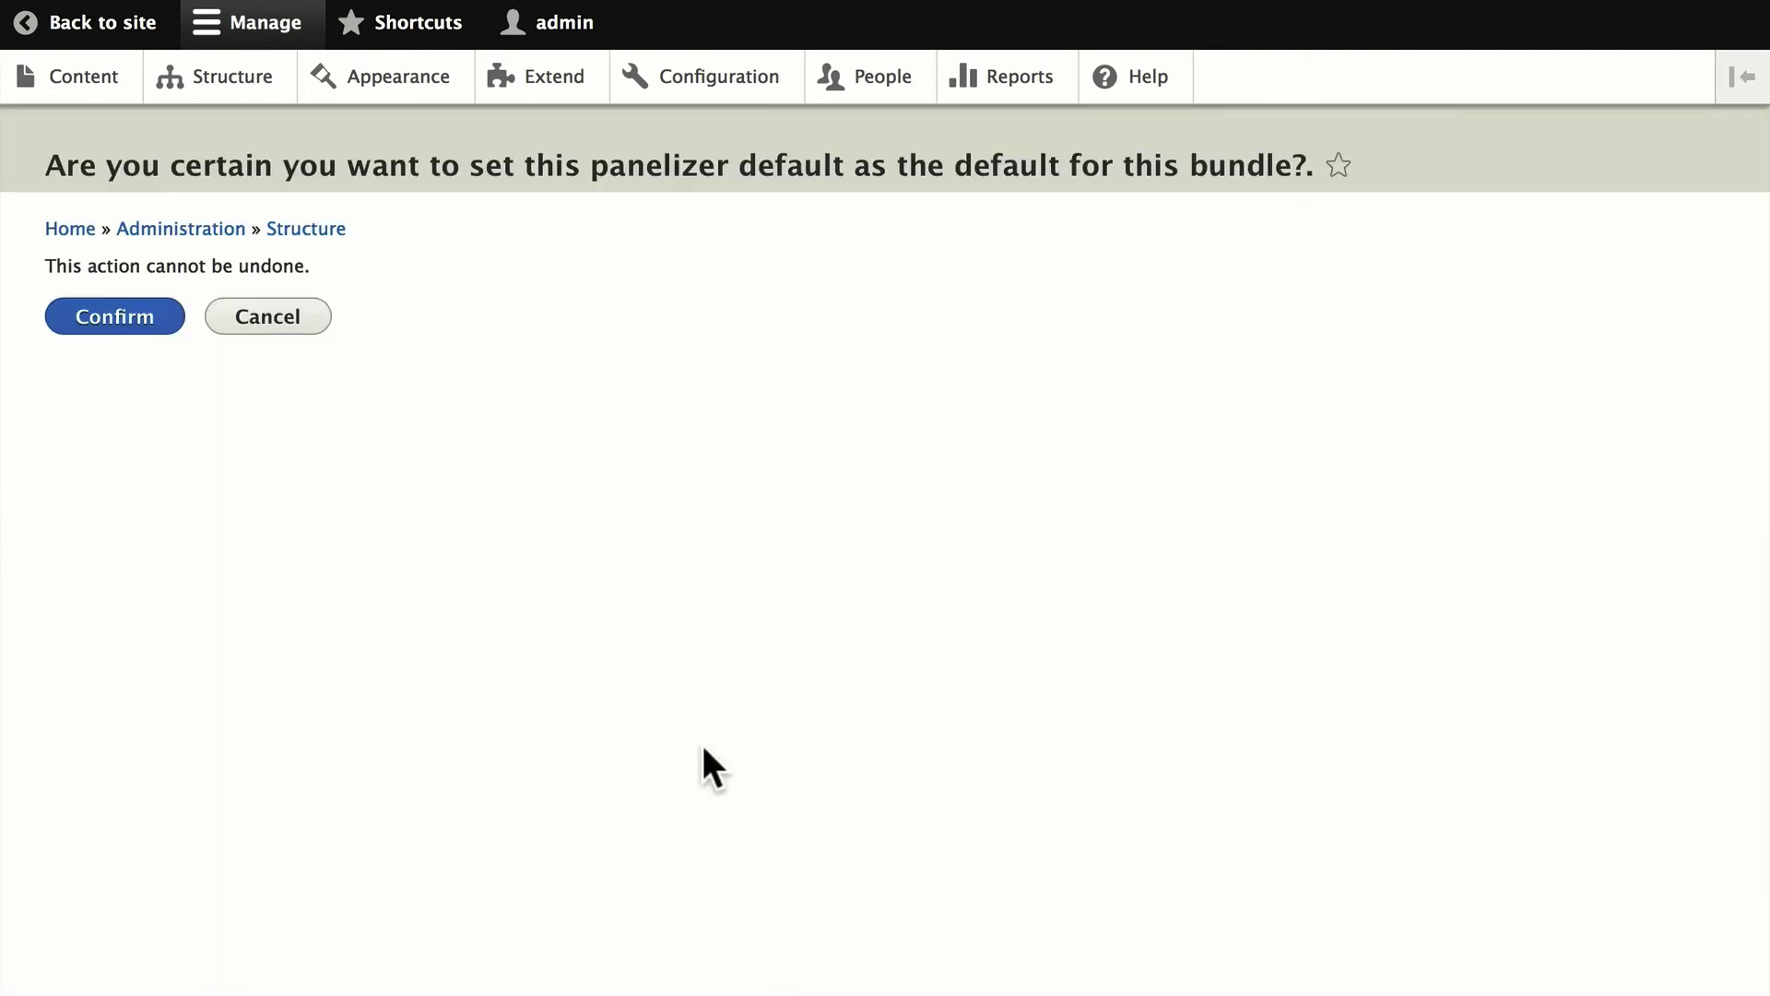
click(115, 330)
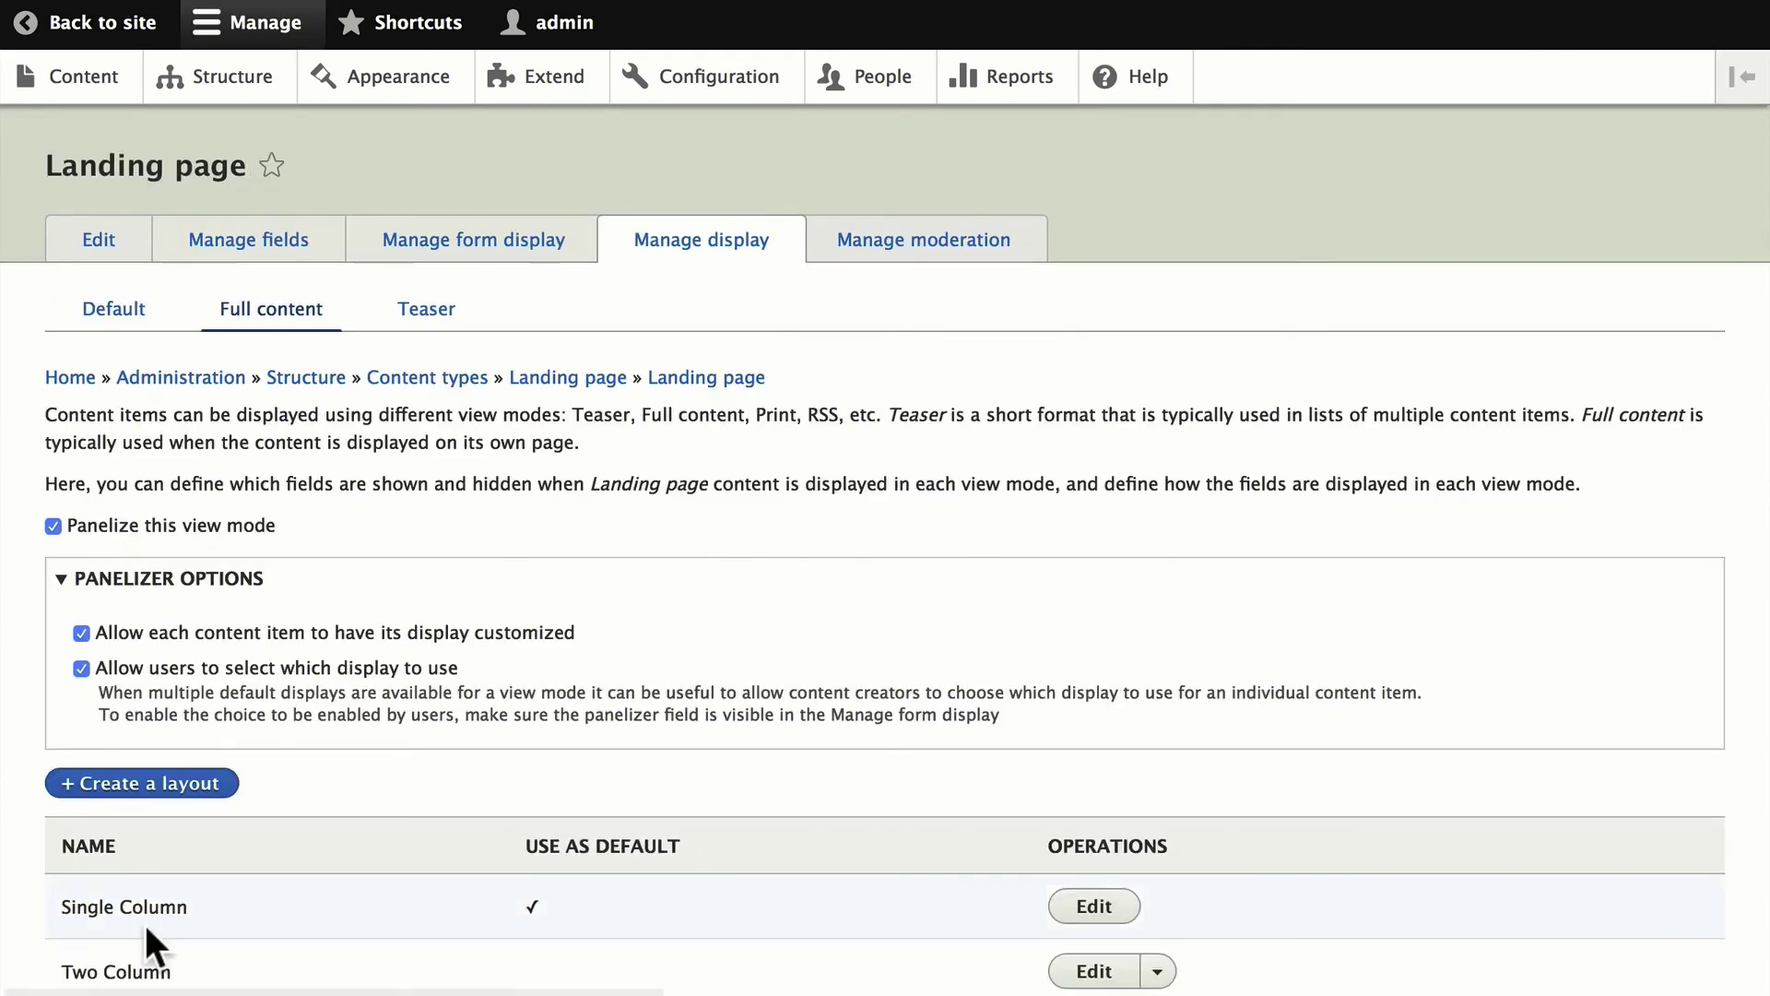
scroll(140, 917, down, 4)
Step: Save the display settings and start a new layout named 'another layout', advancing to its Layout step
click(97, 878)
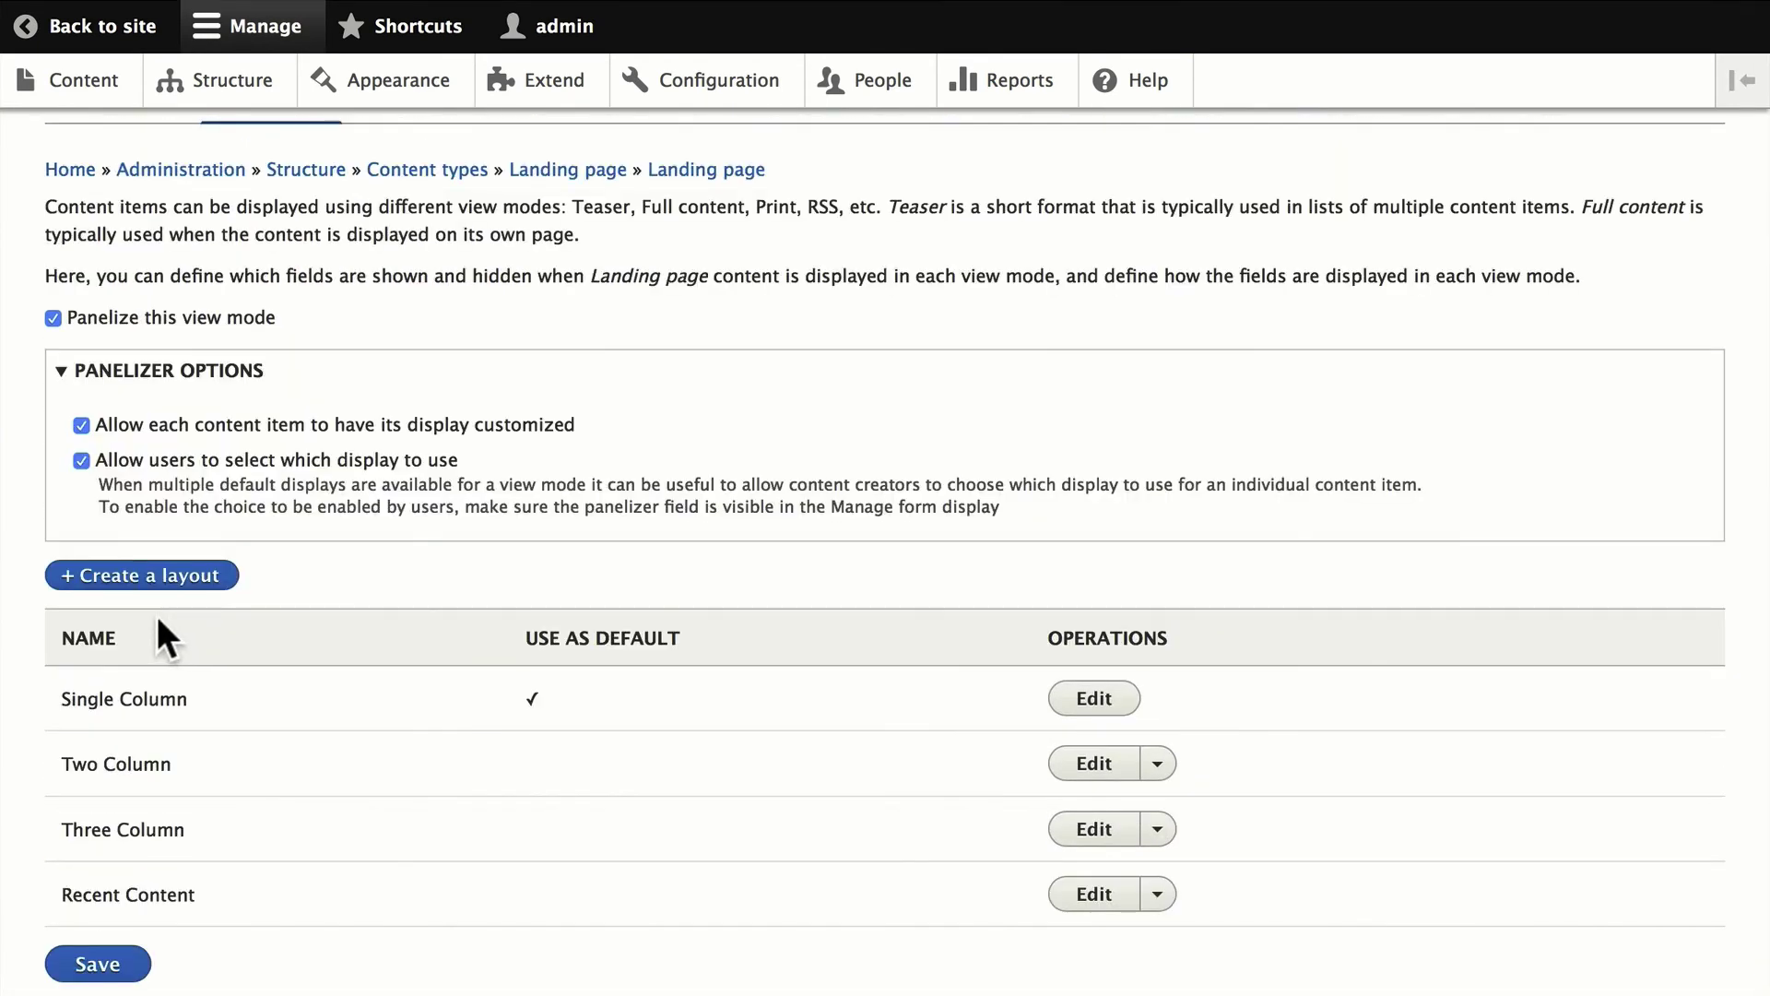
click(148, 575)
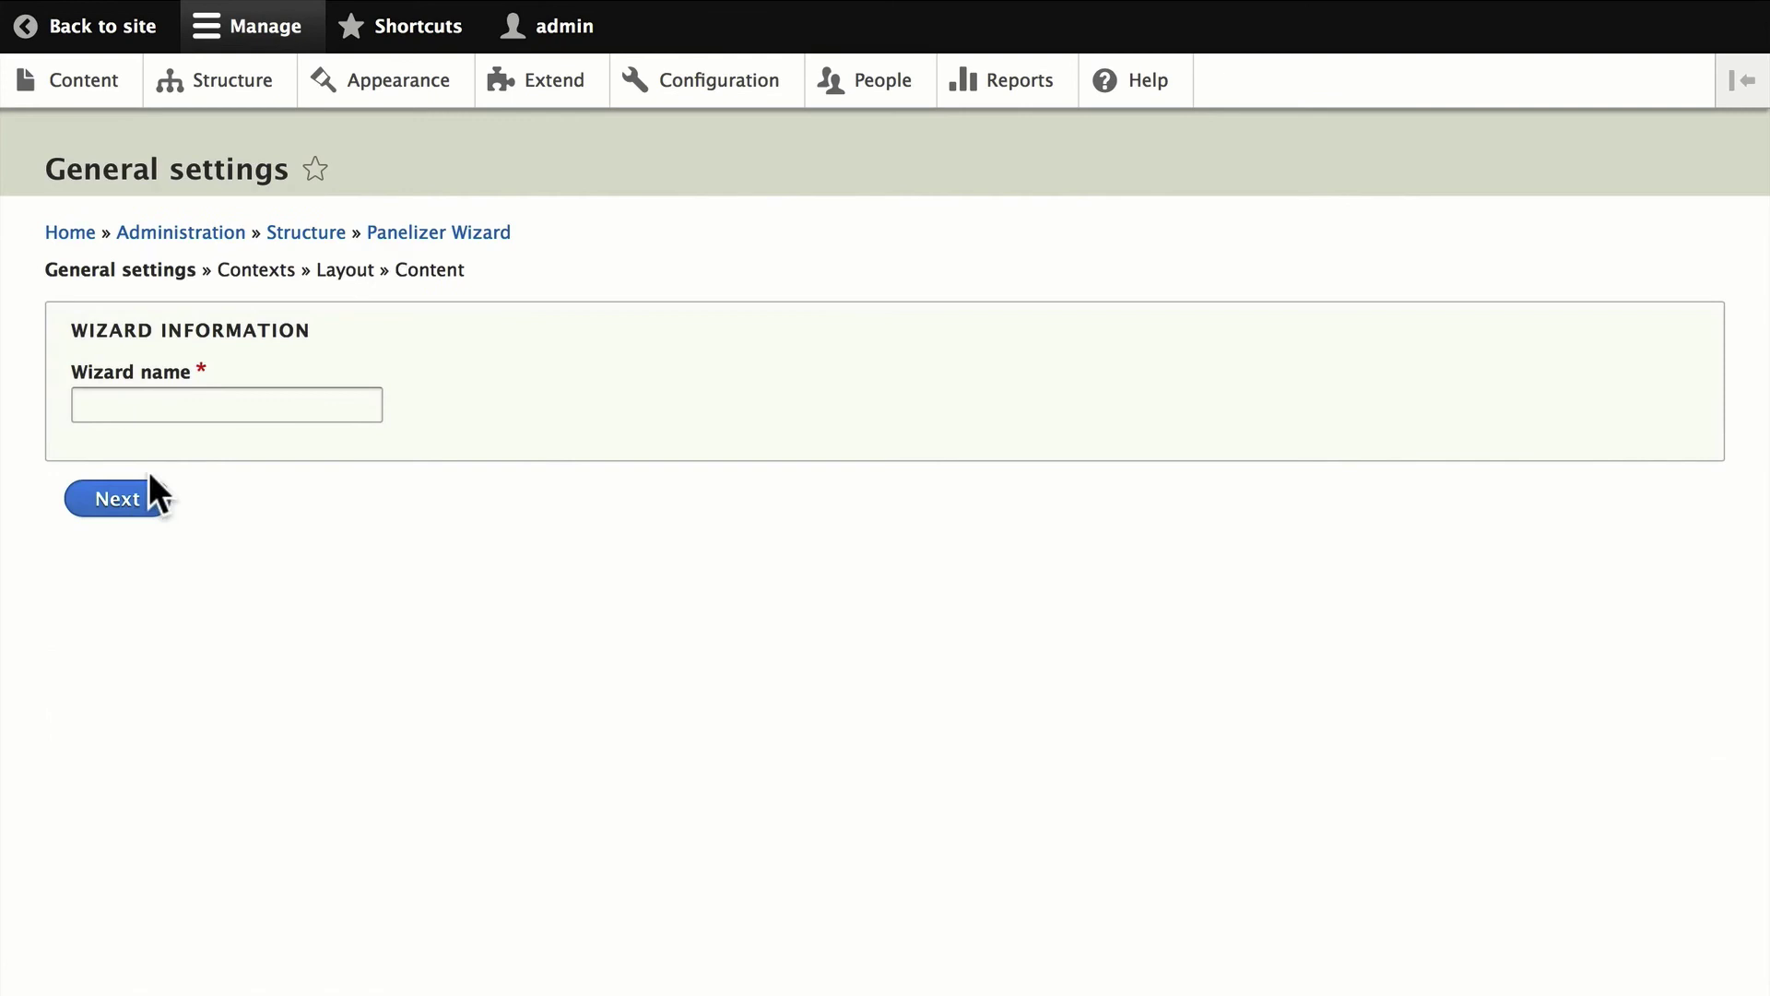
click(173, 405)
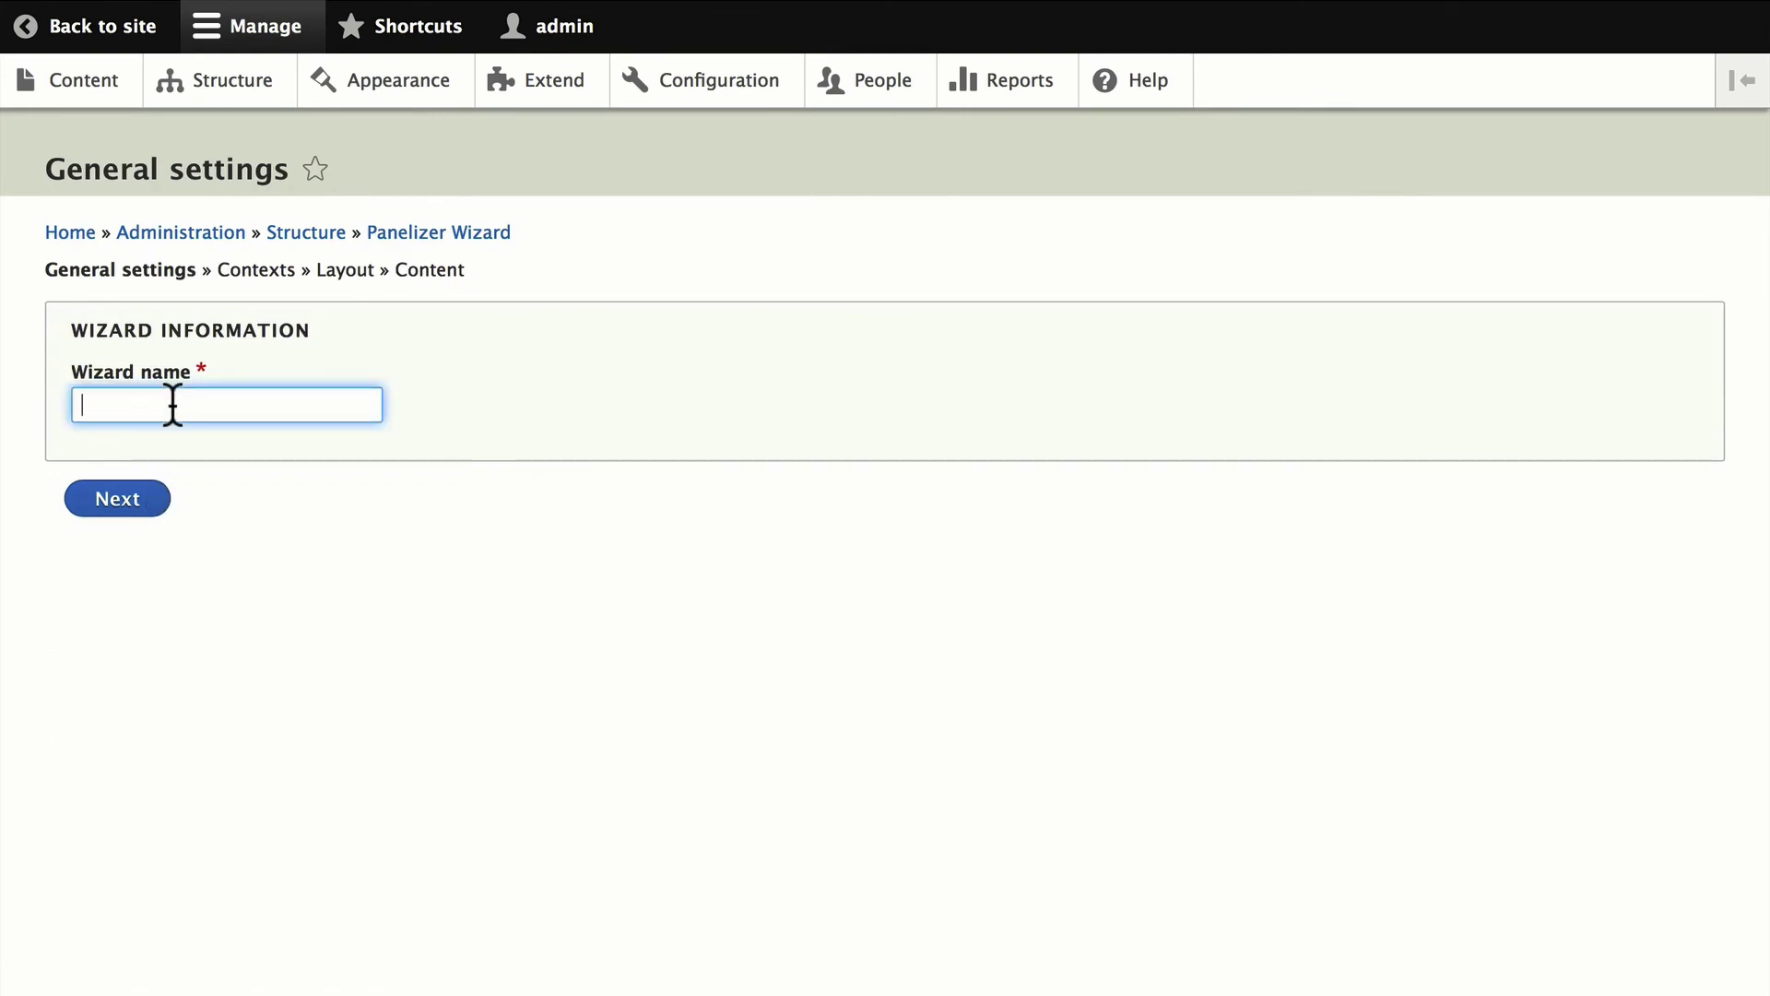
text(another layout)
click(112, 505)
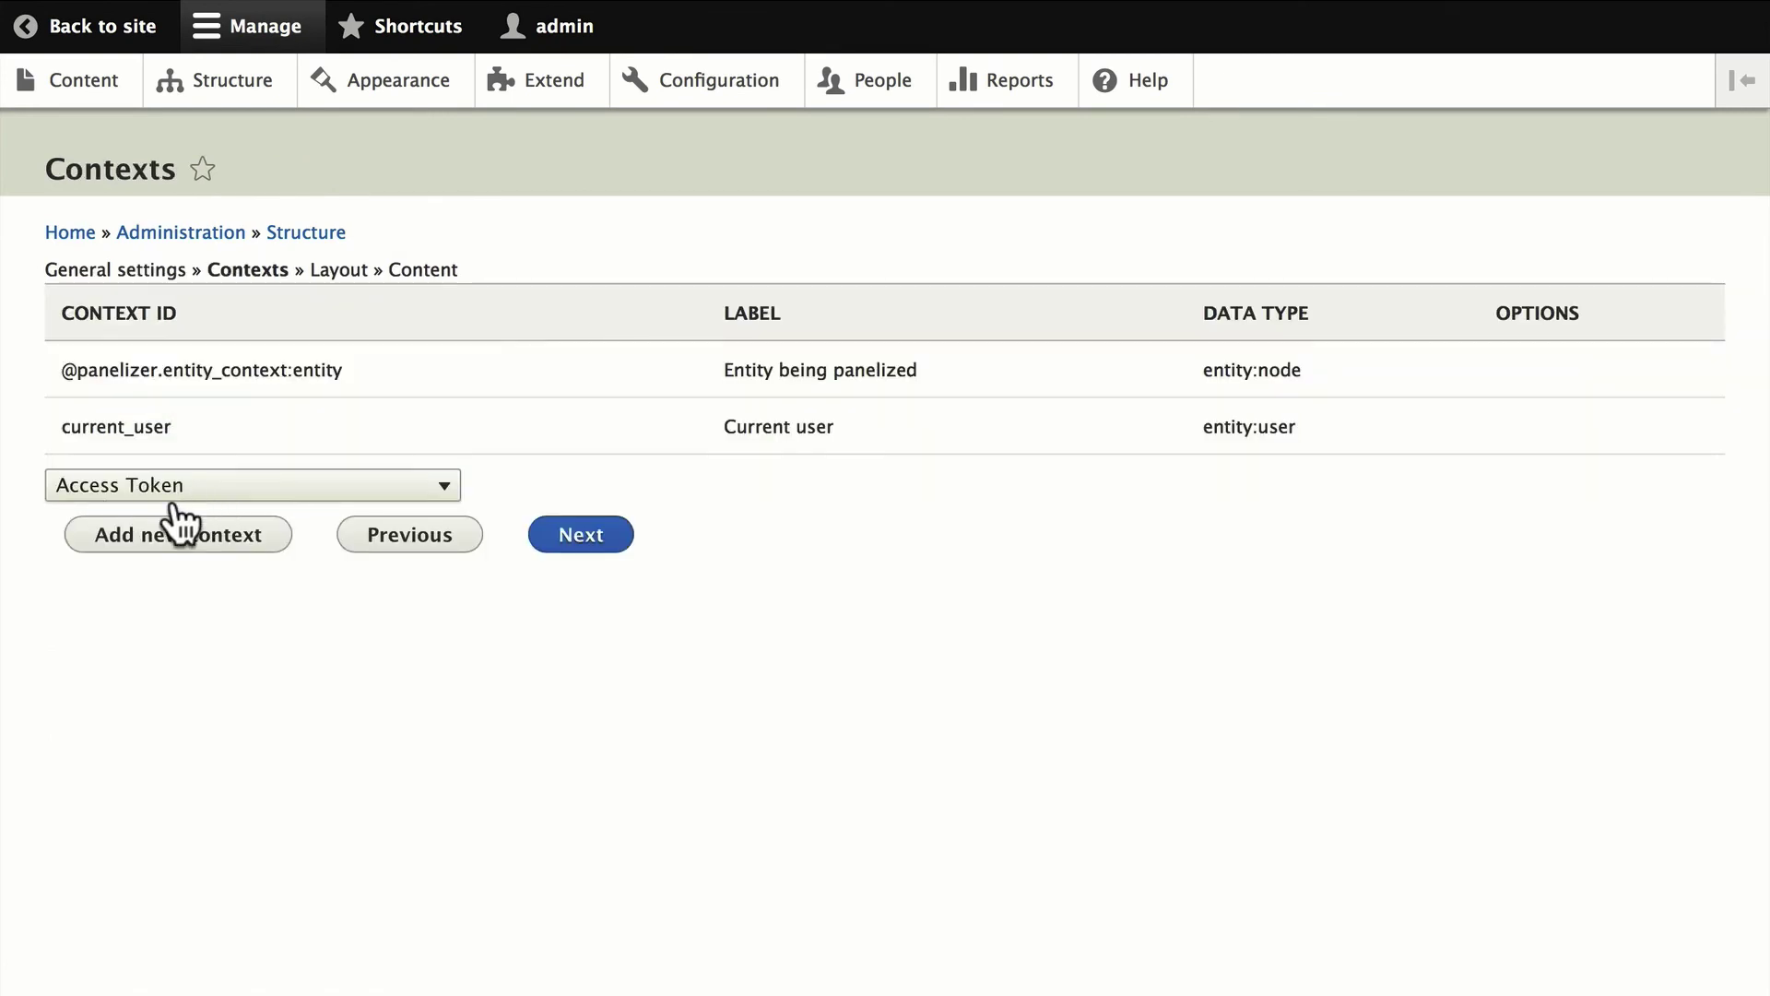
click(608, 551)
click(286, 341)
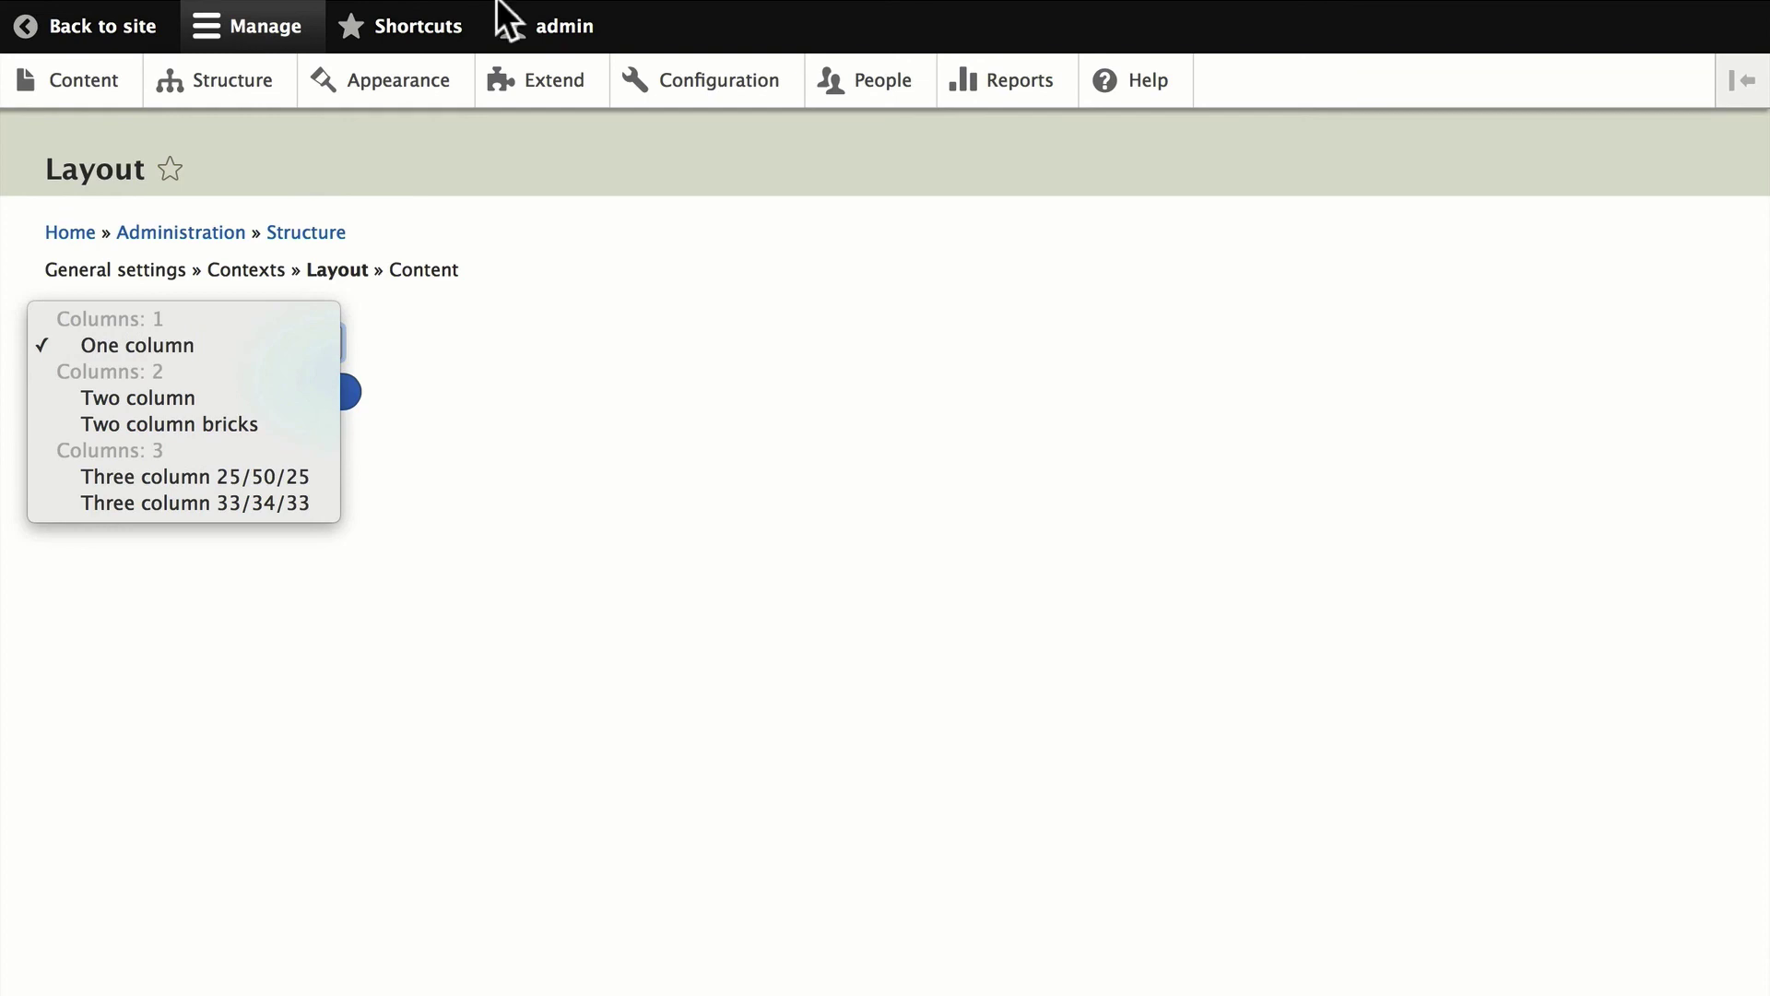
Step: Dismiss the layout choices and scroll through the Radix Layouts project page on drupal.org
key(Escape)
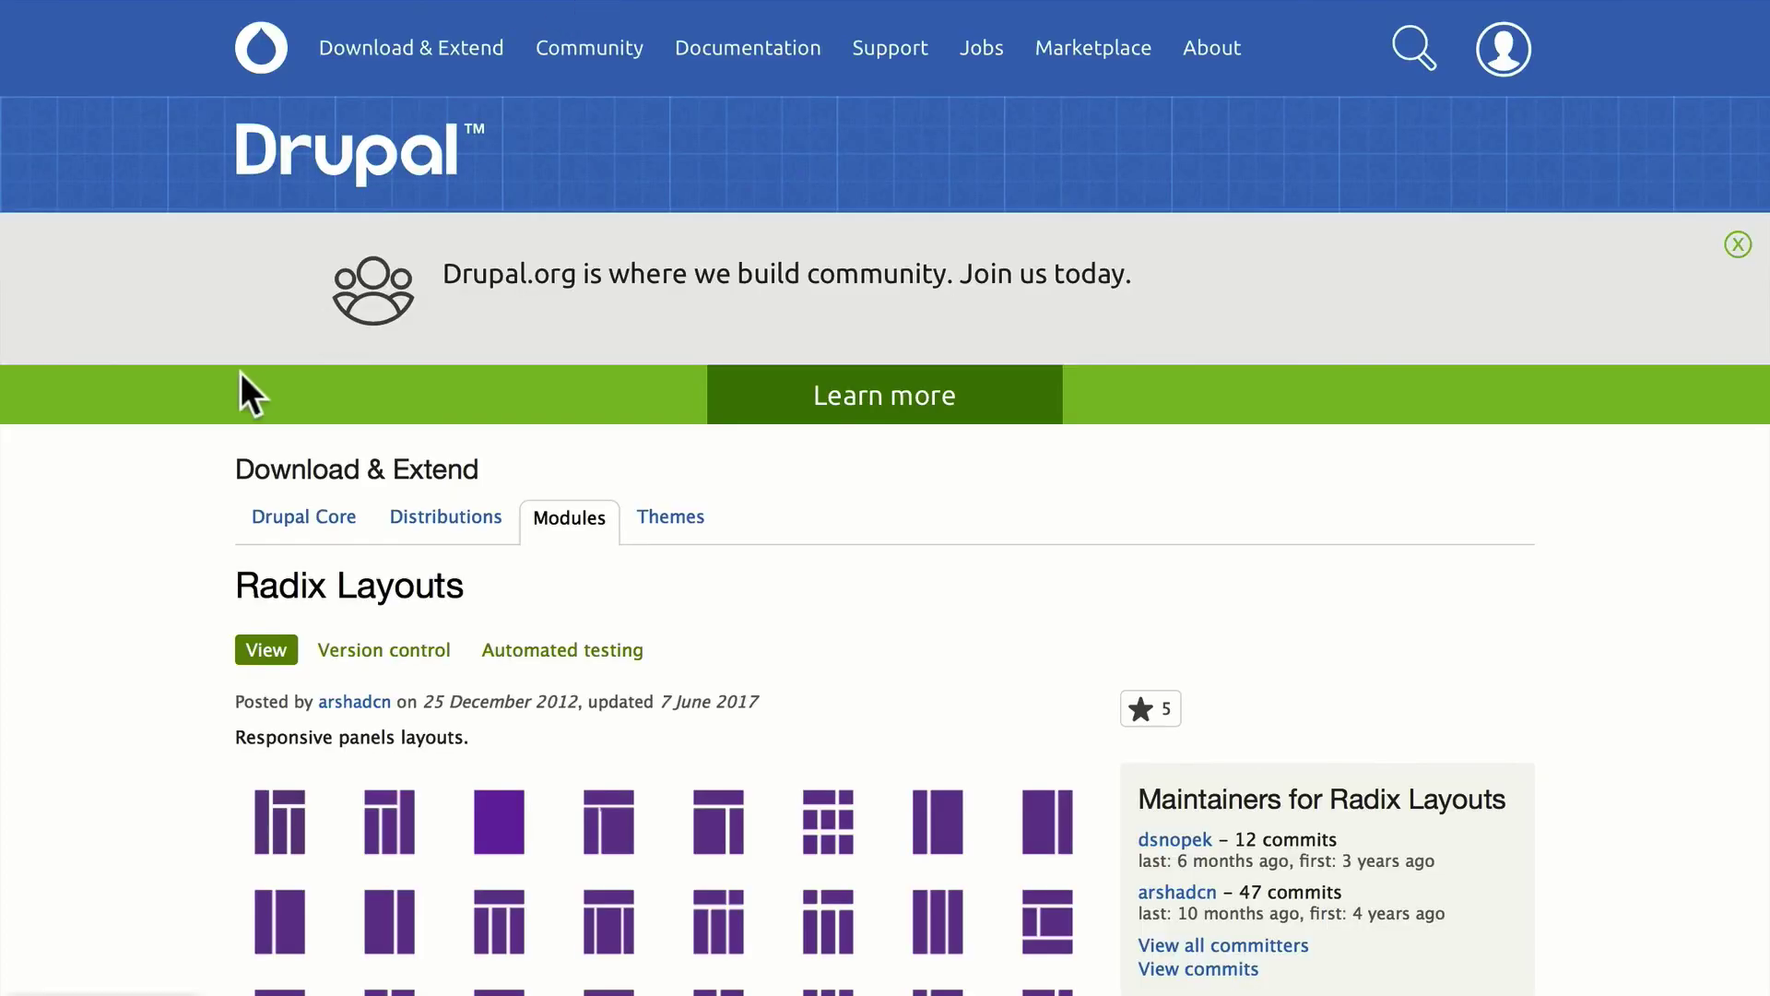
scroll(109, 369, down, 4)
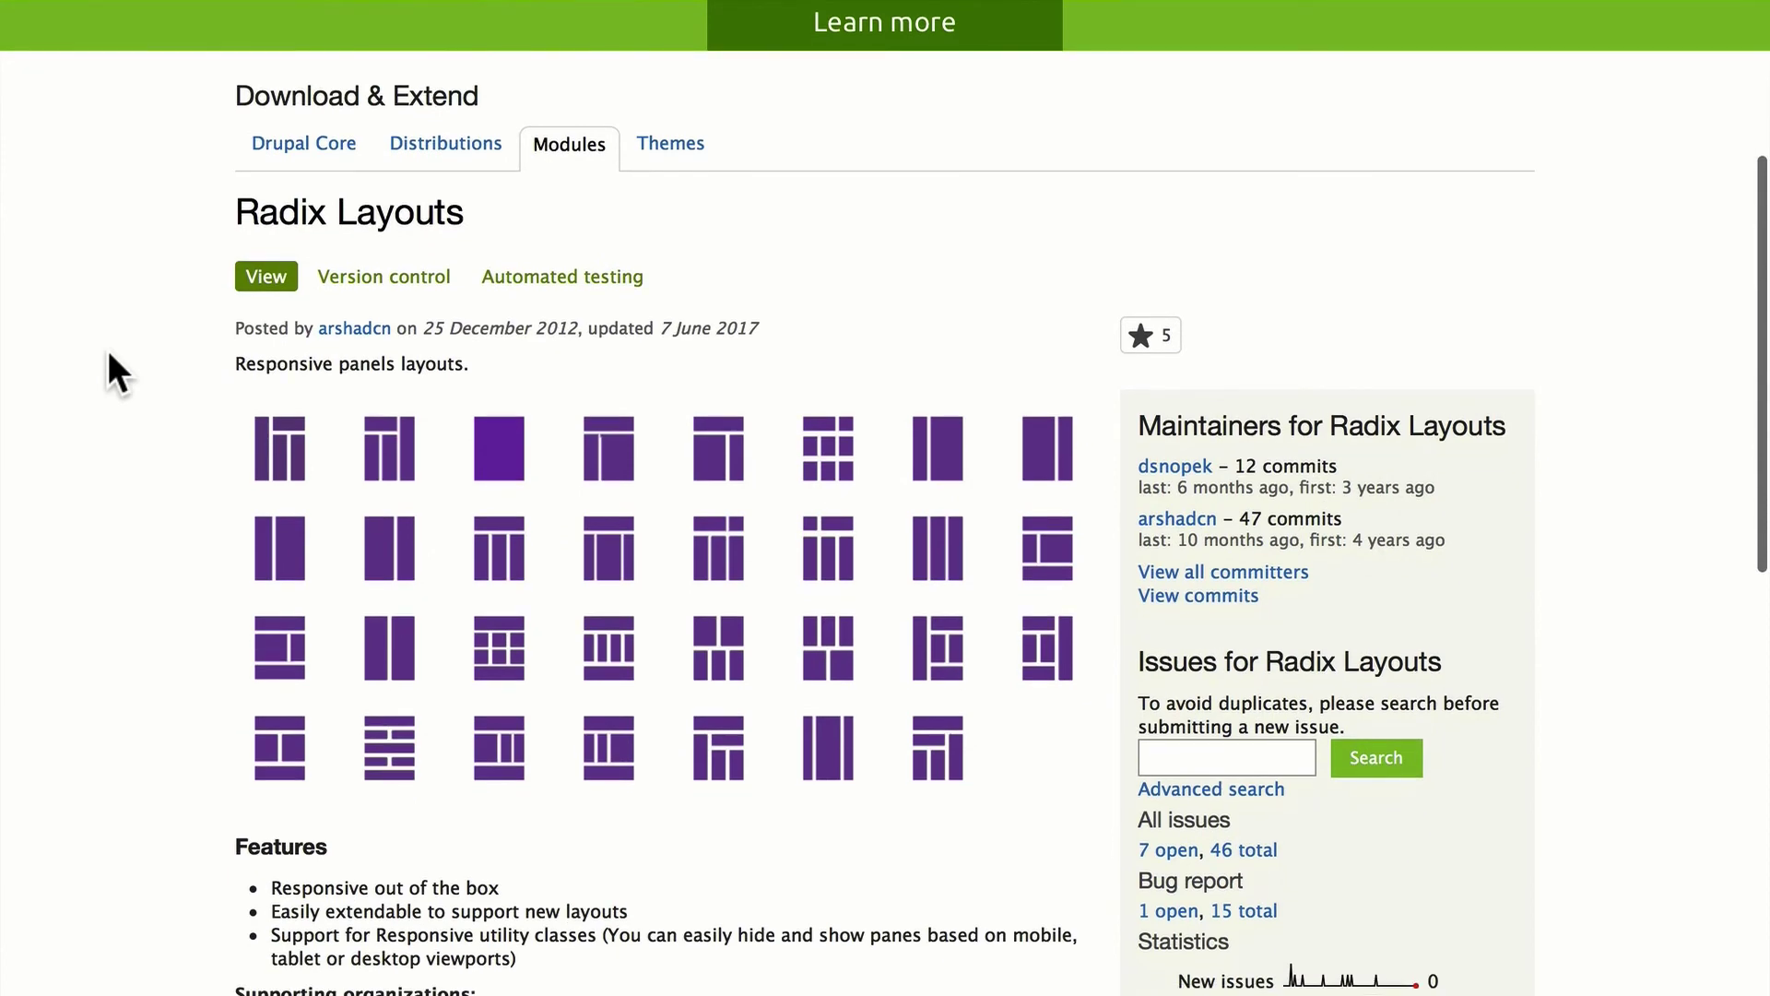
scroll(109, 355, down, 1)
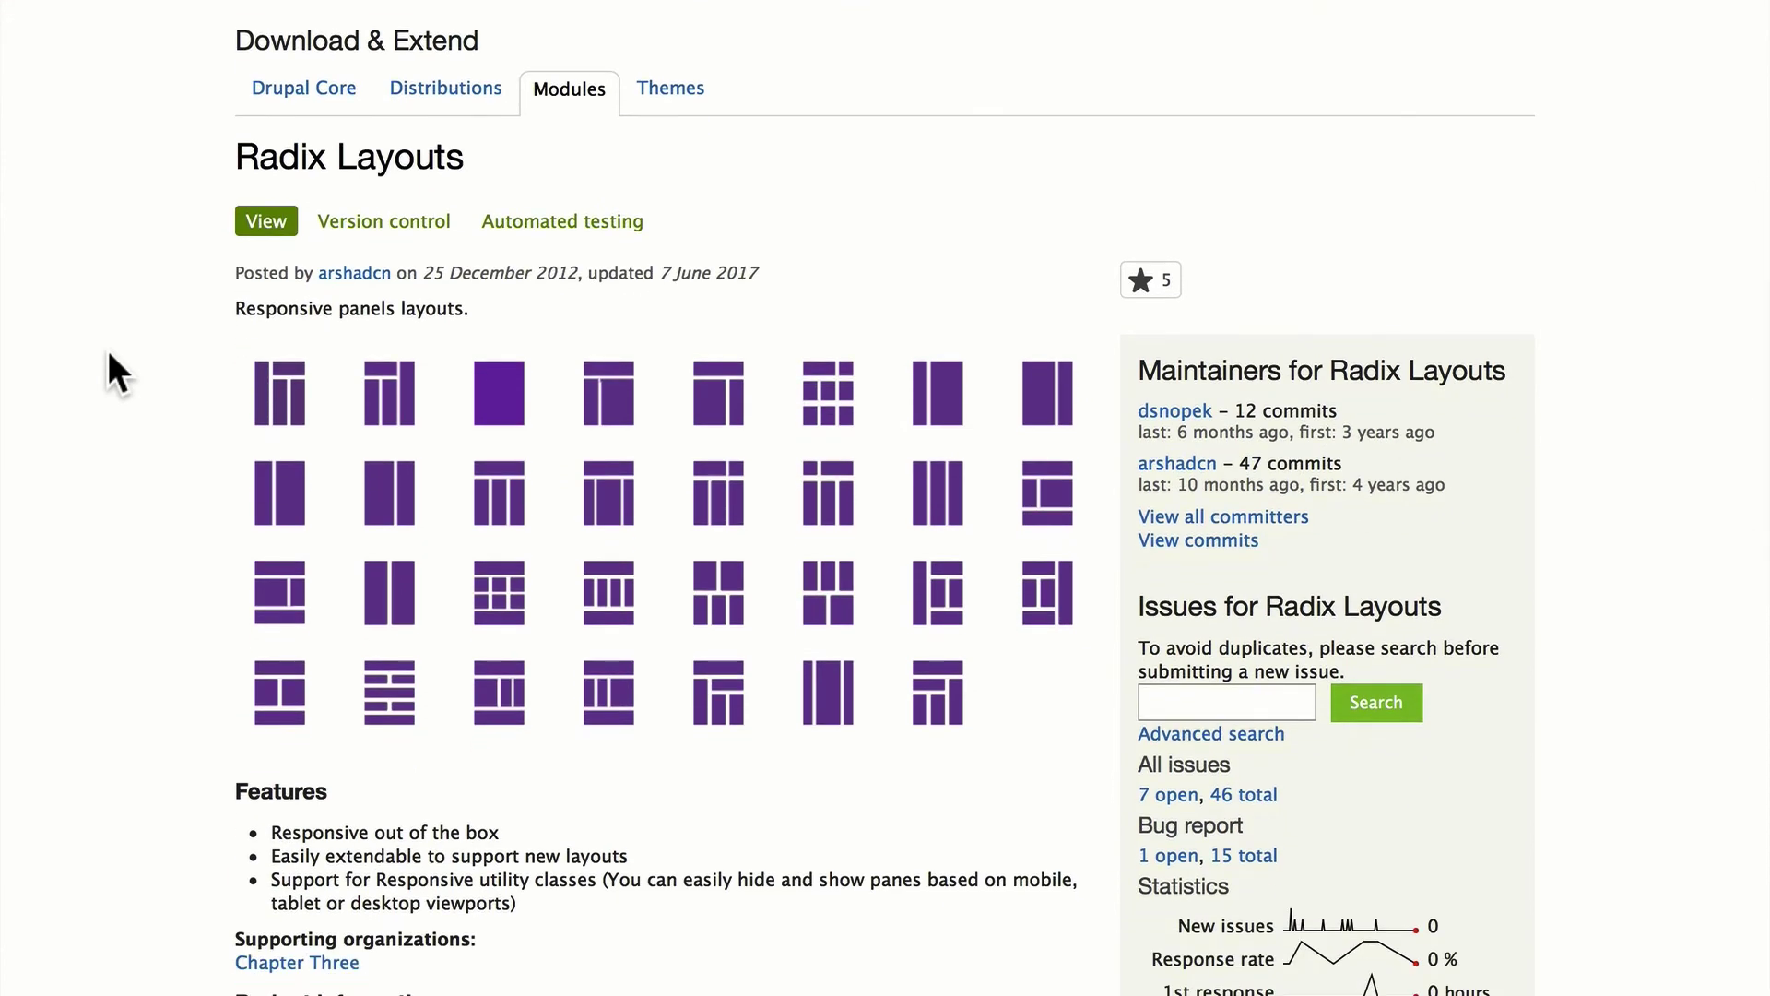
scroll(109, 357, down, 9)
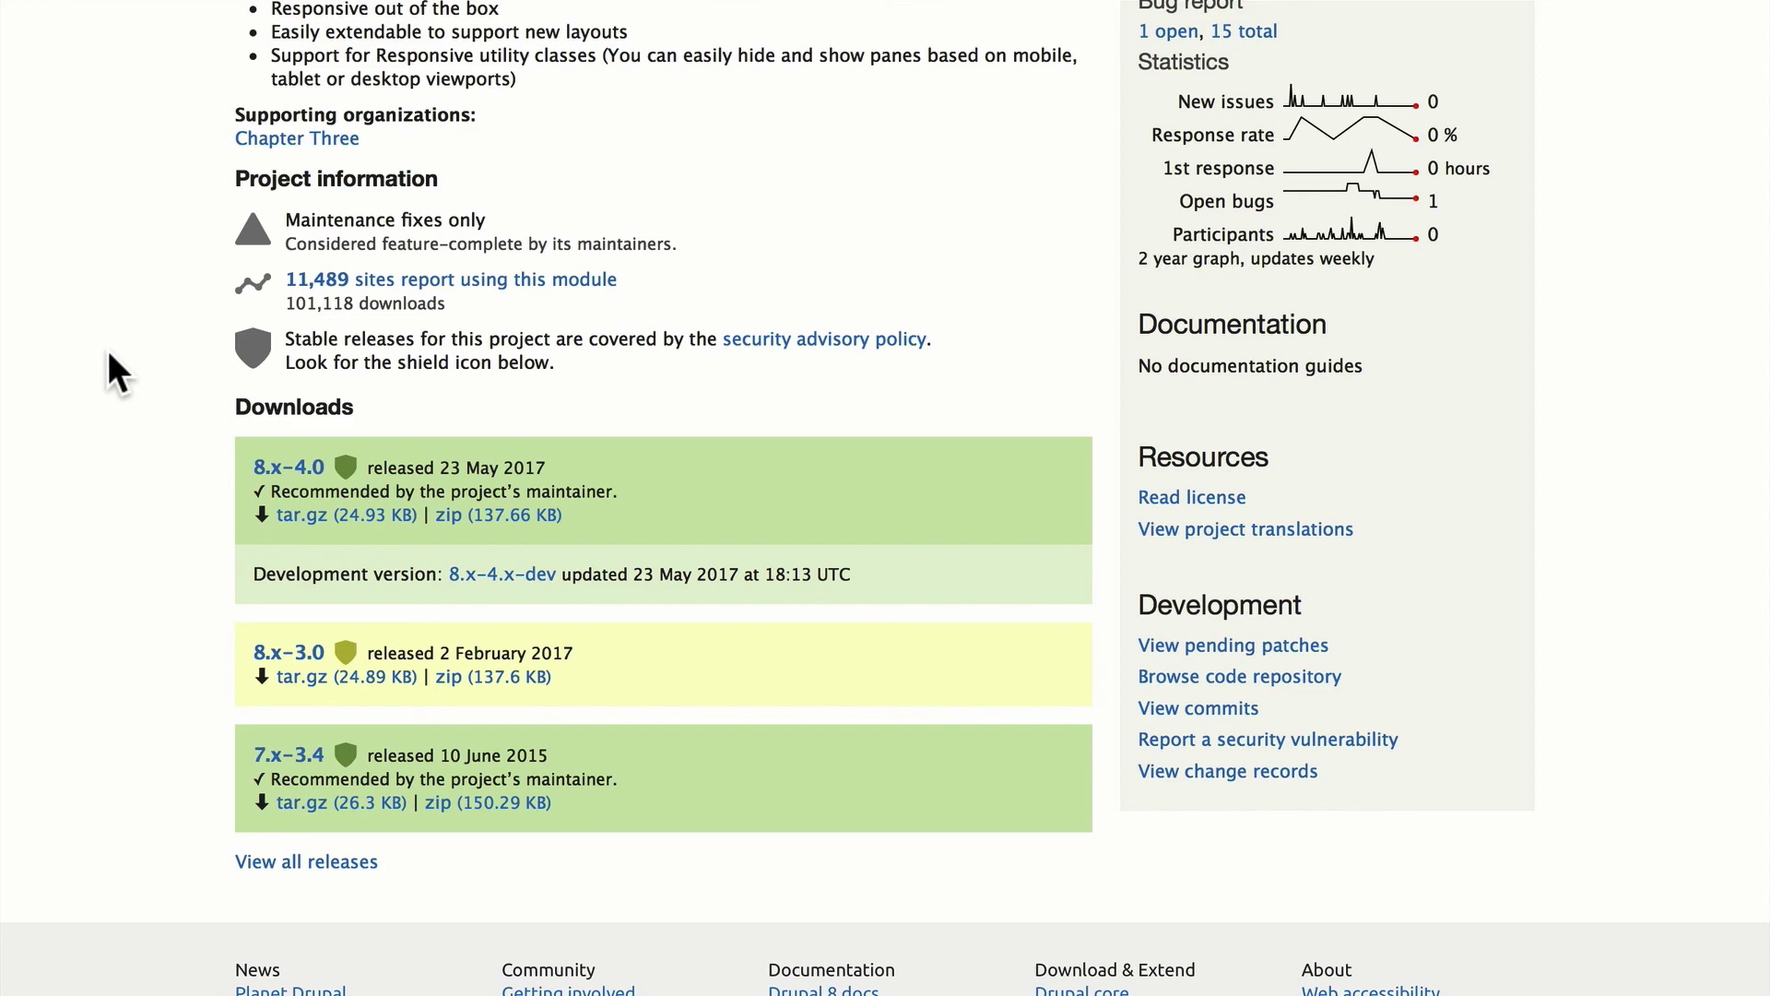
scroll(109, 358, up, 9)
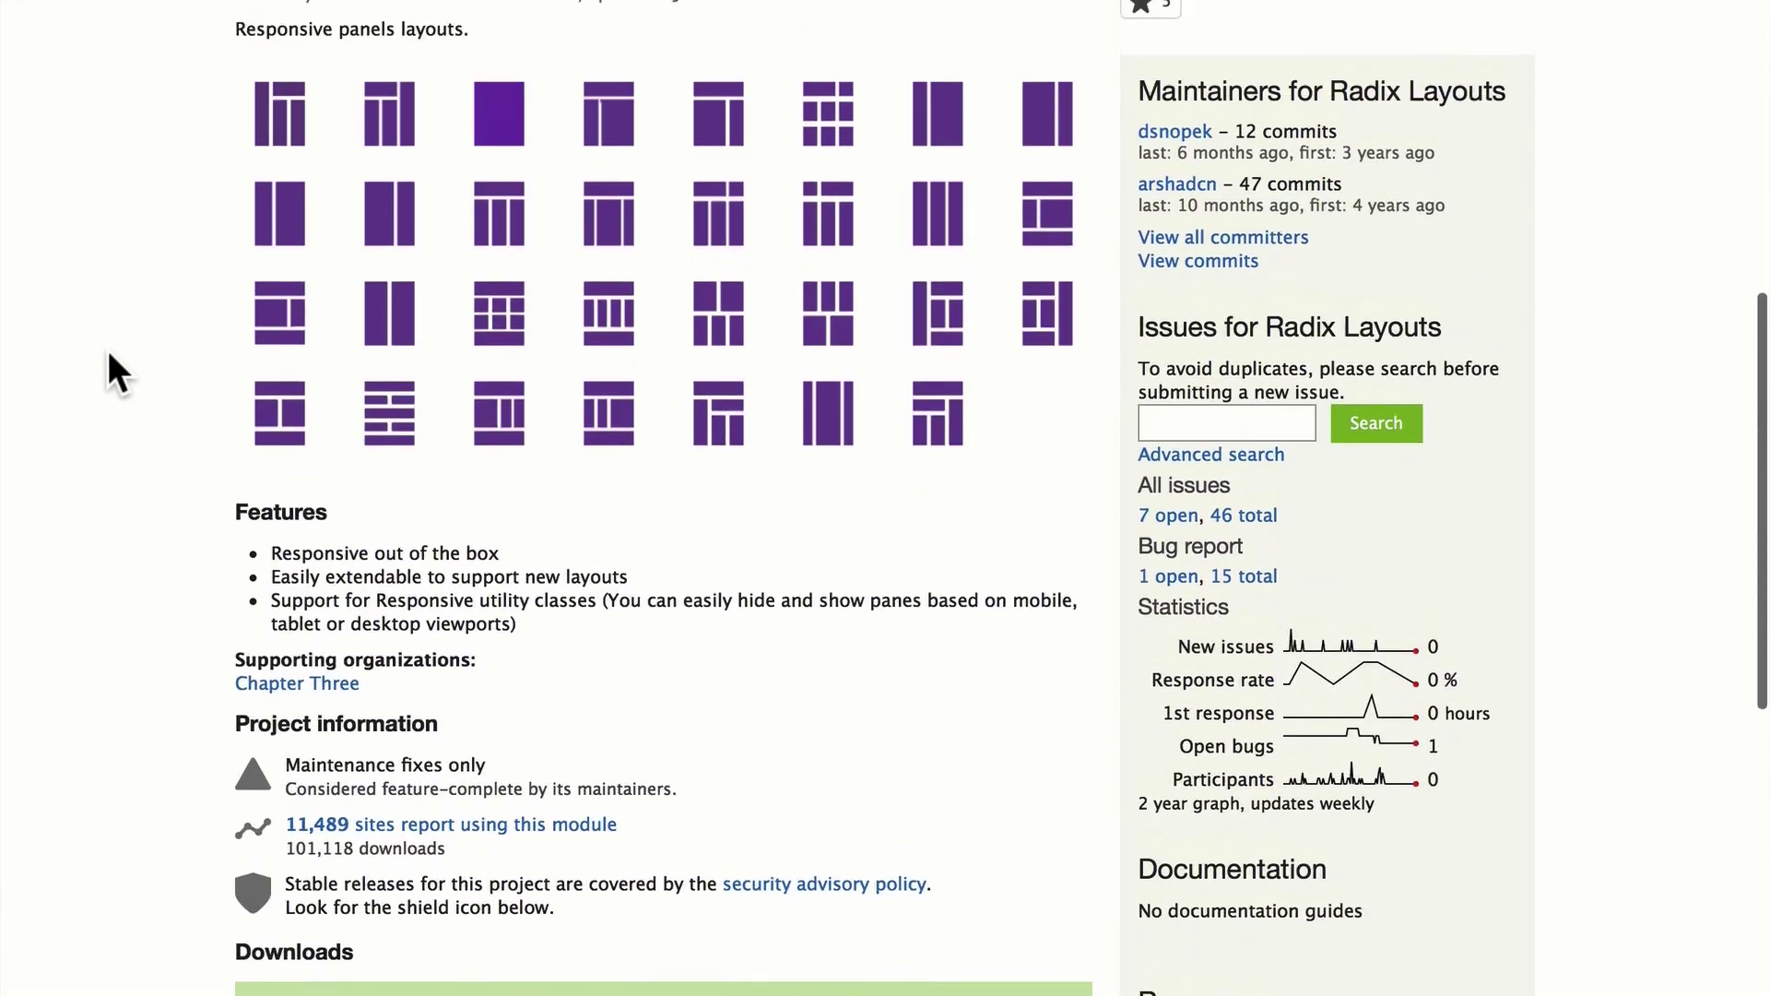